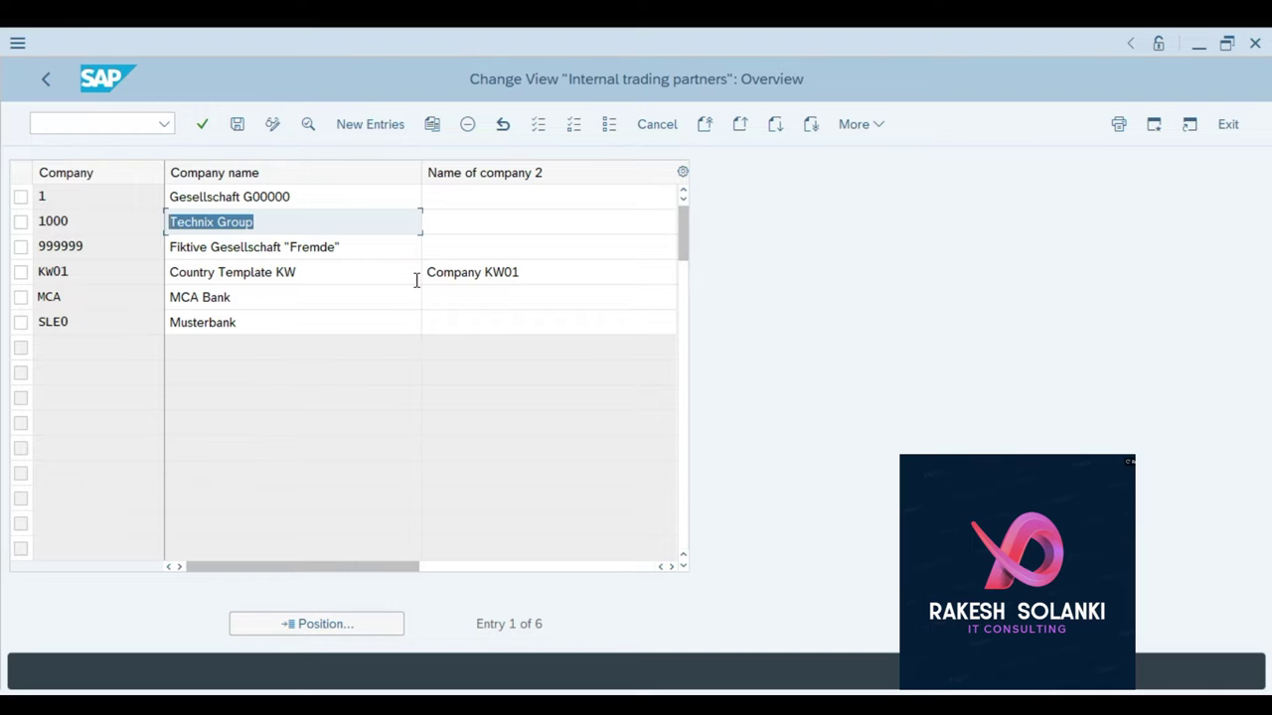
- Check the Define Plant path in the Excel workbook and return from the trading partners view to the SAP IMG structure
{"action": "key", "text": "alt+Tab"}
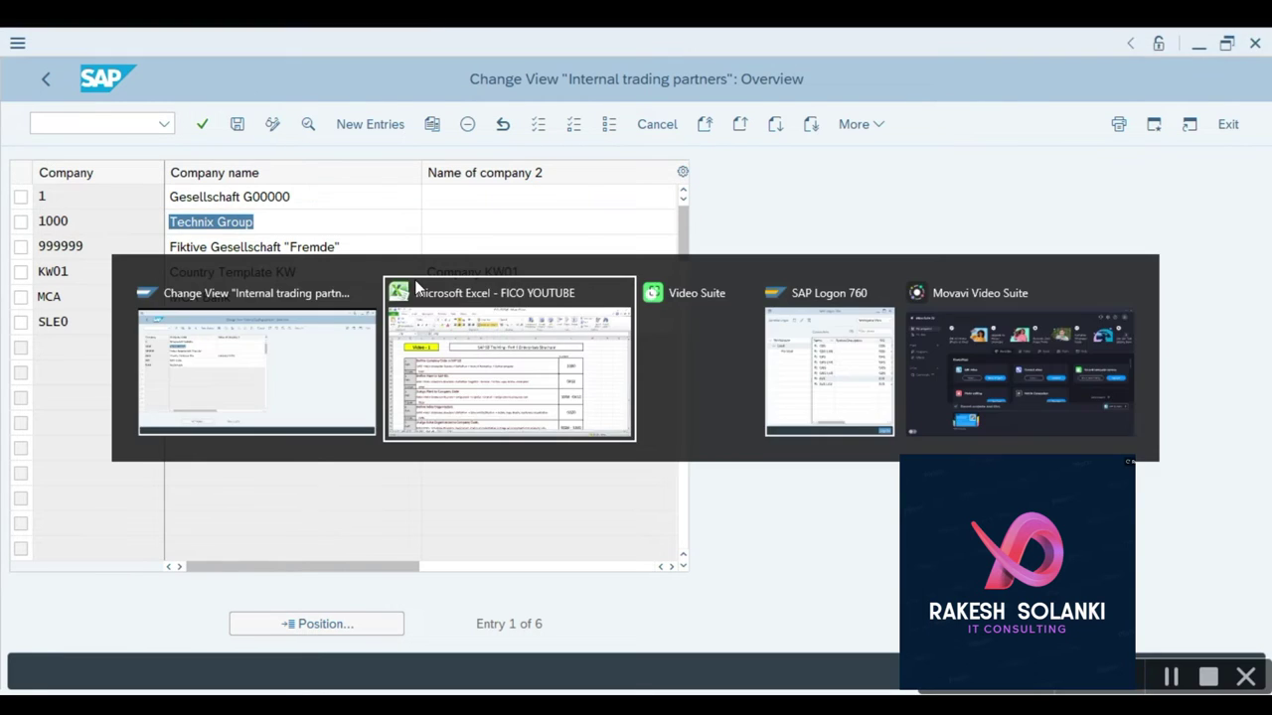
{"action": "left_click", "coordinate": [232, 408]}
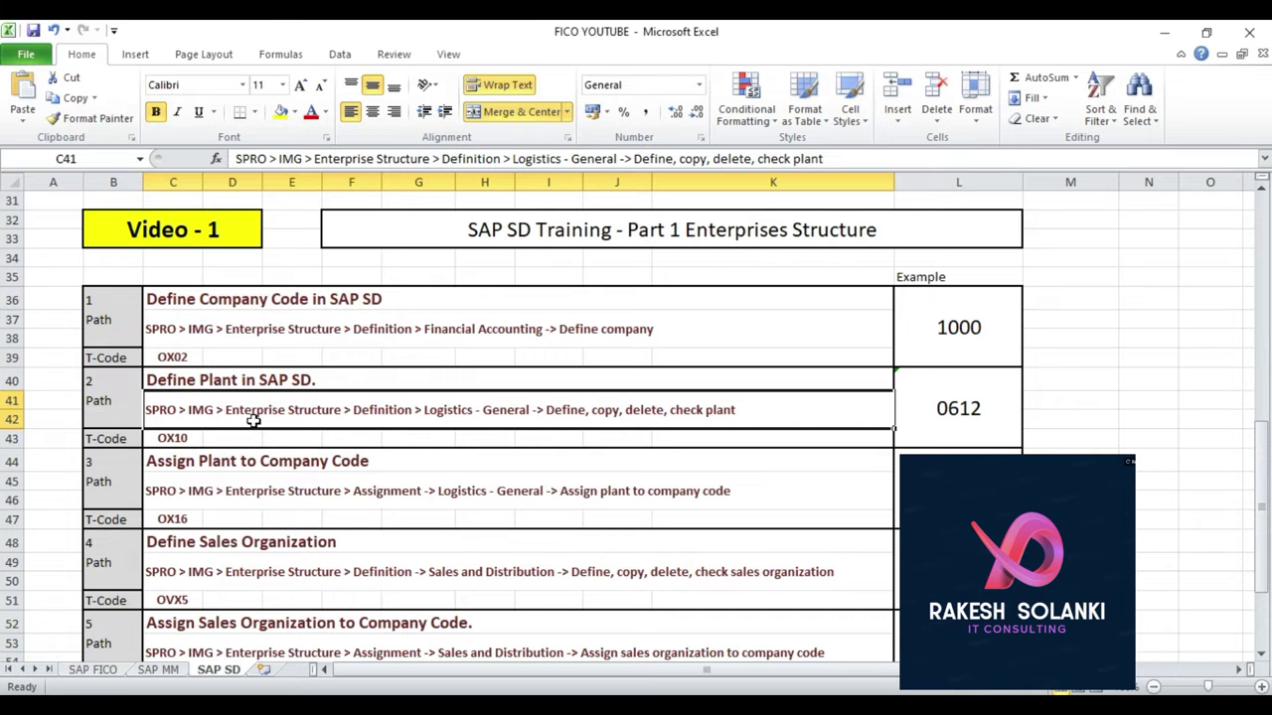
{"action": "key", "text": "alt+Tab"}
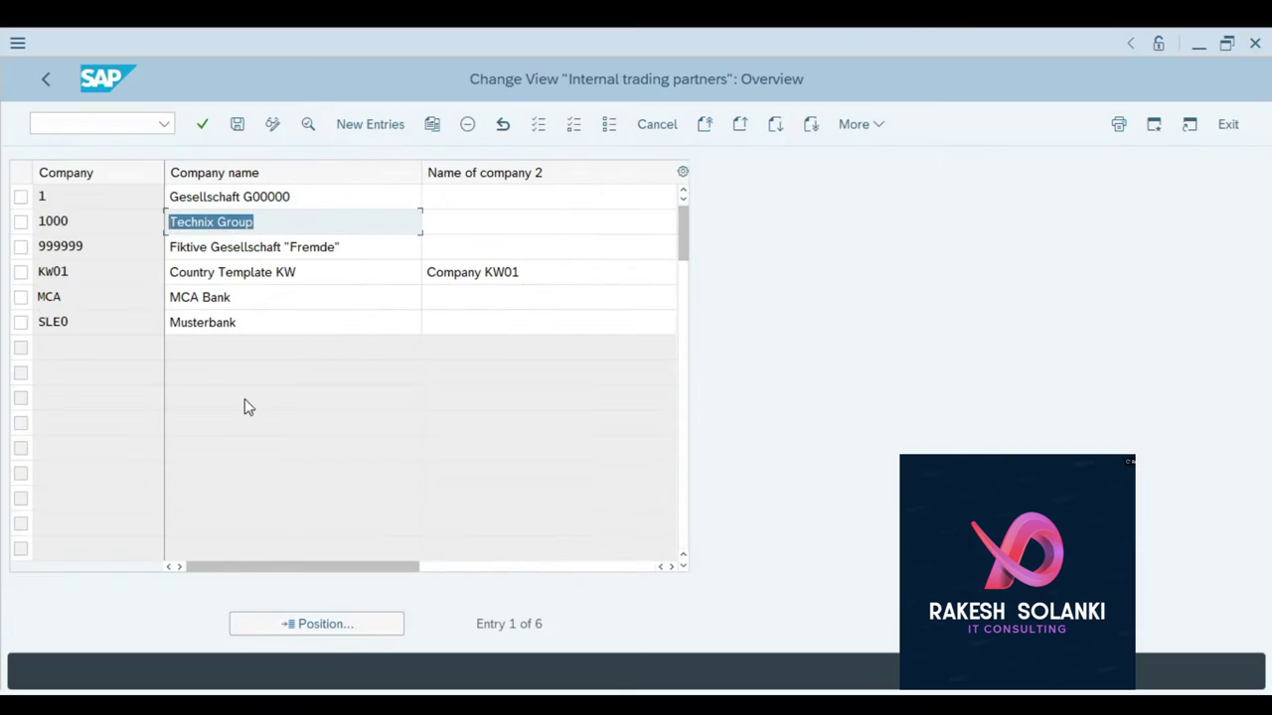
{"action": "key", "text": "F3"}
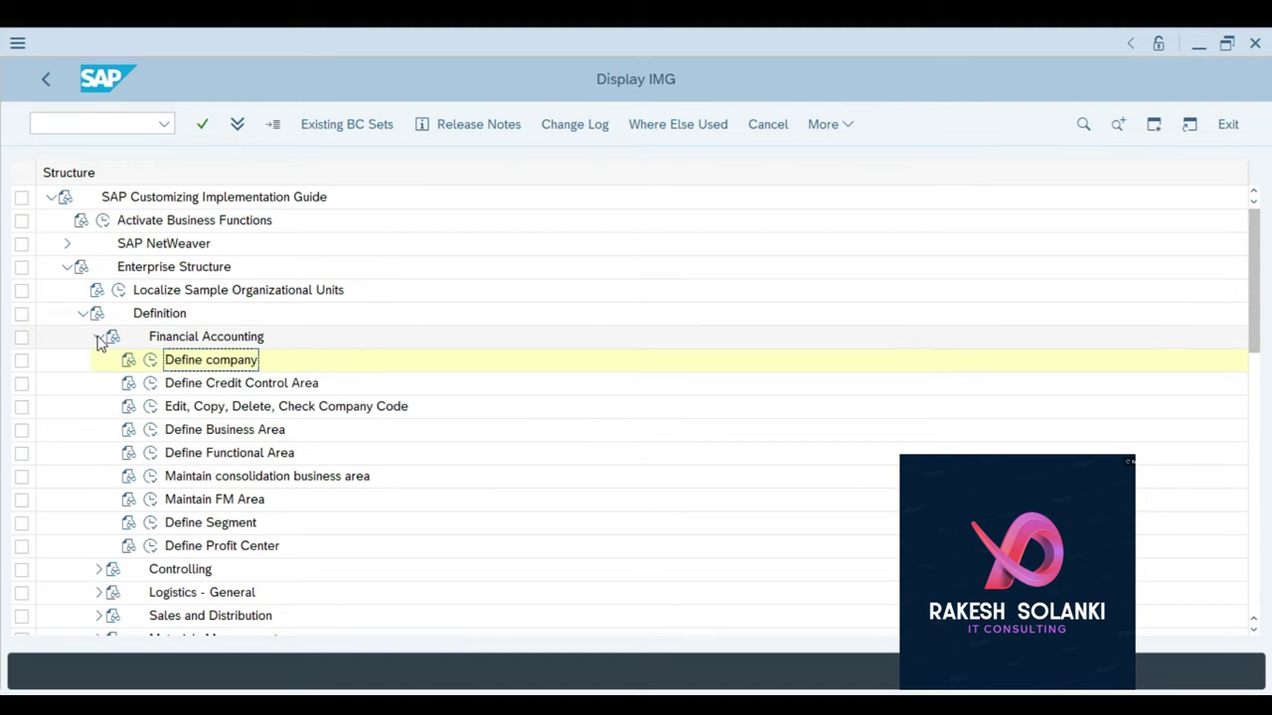
{"action": "key", "text": "alt+Tab"}
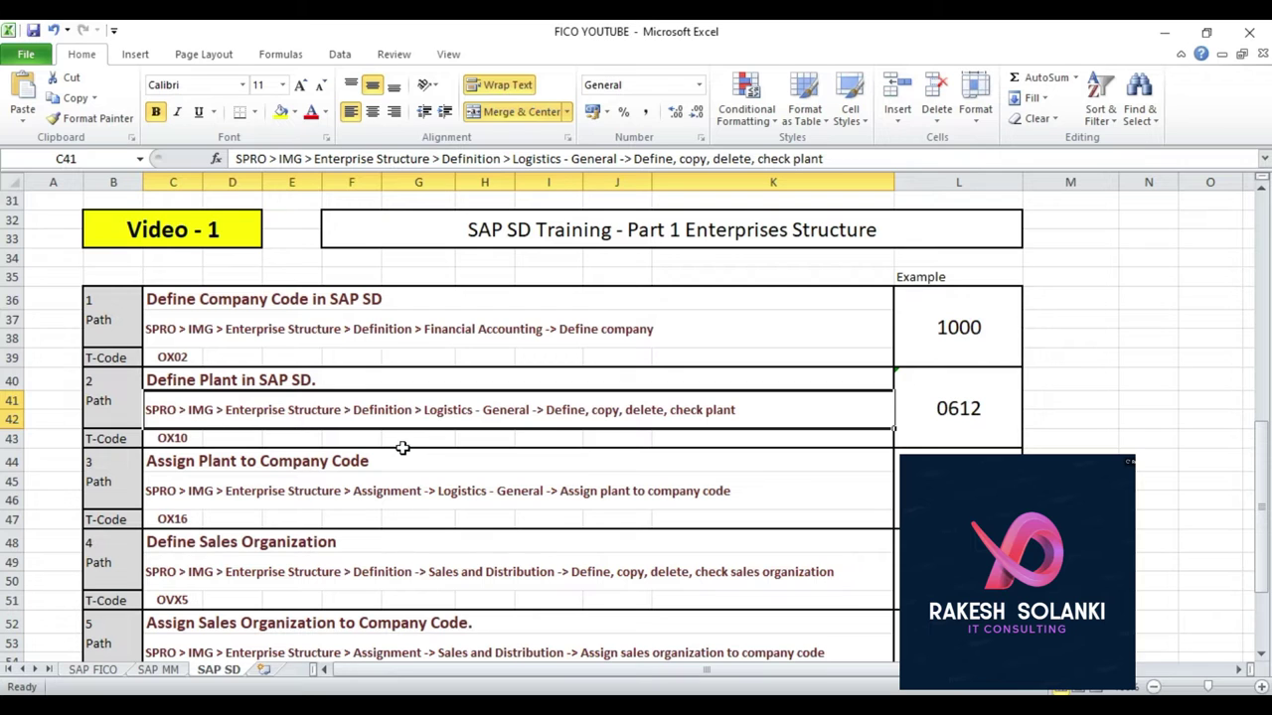
{"action": "key", "text": "alt+Tab"}
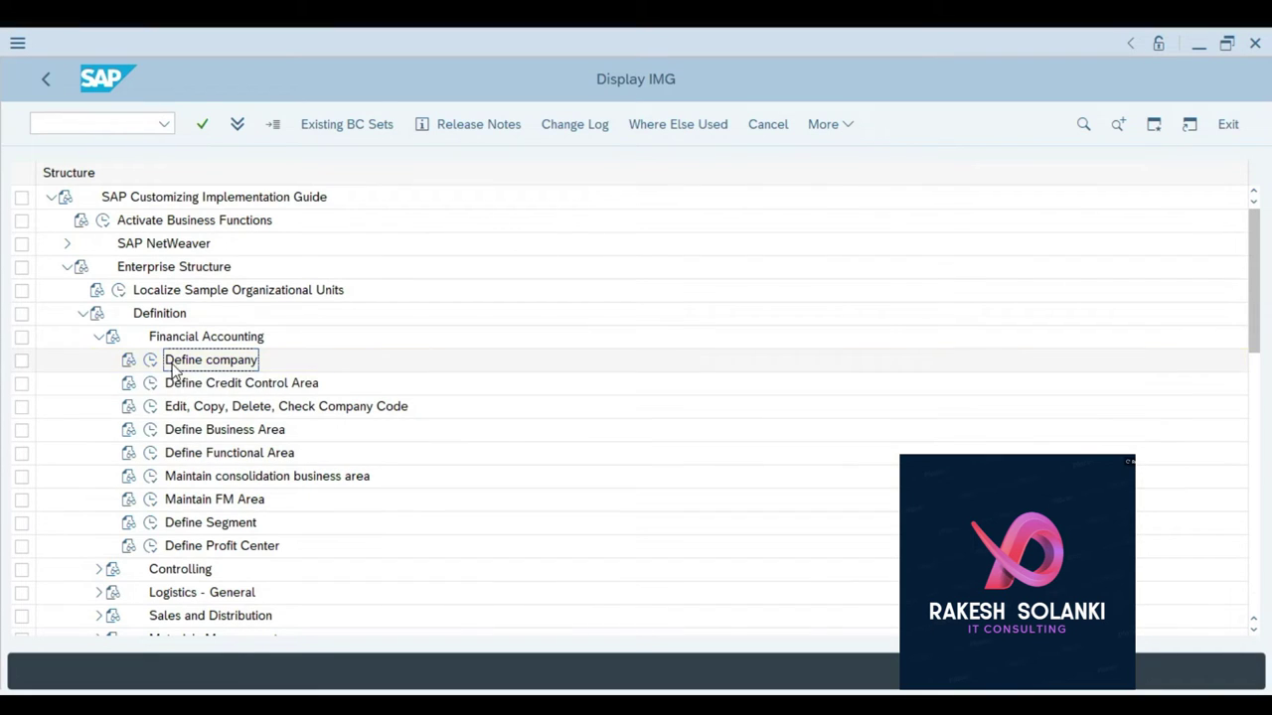
- Open the Define Plant activity under Enterprise Structure > Definition > Logistics - General and widen the Plnt column
{"action": "left_click", "coordinate": [101, 338]}
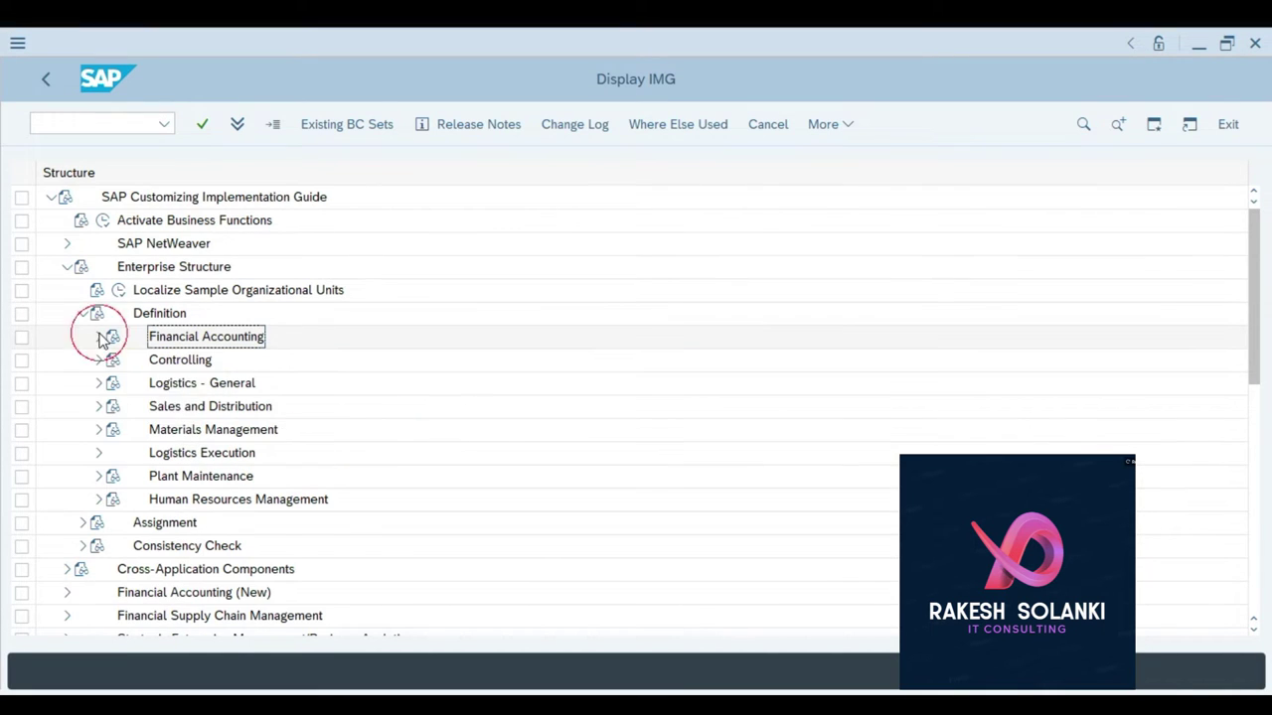
{"action": "left_click", "coordinate": [100, 384]}
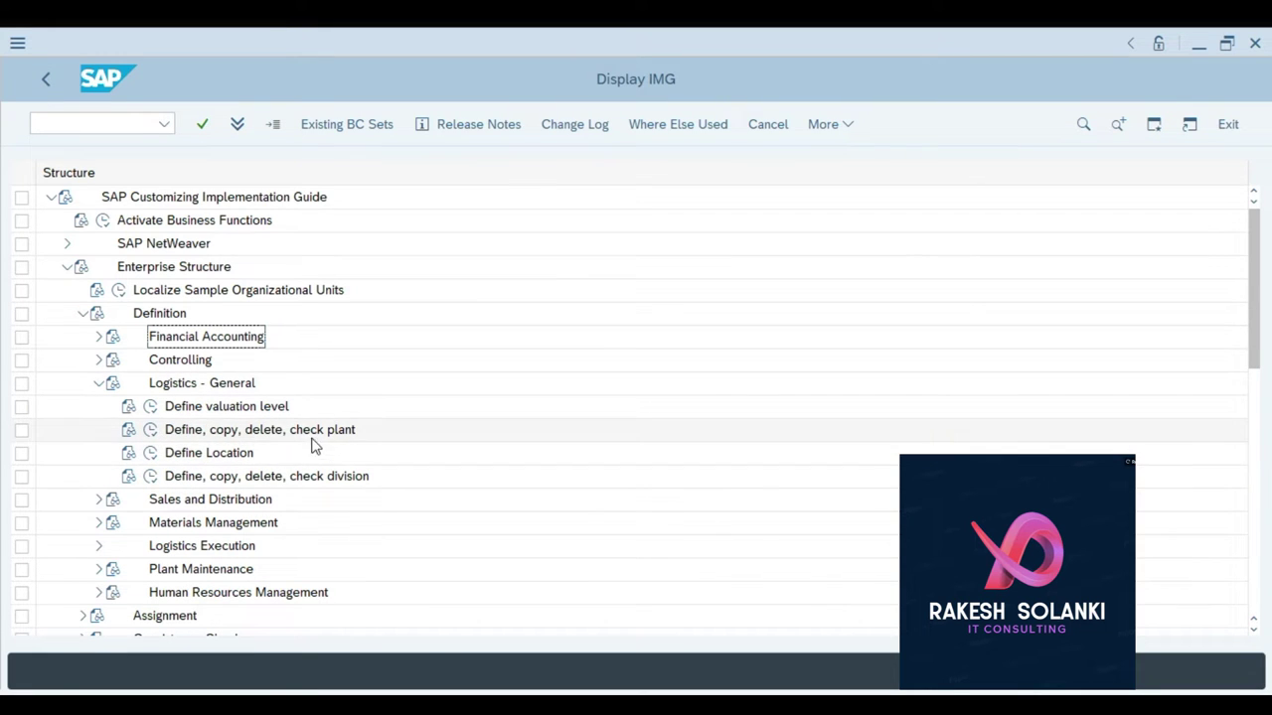
{"action": "left_click", "coordinate": [150, 430]}
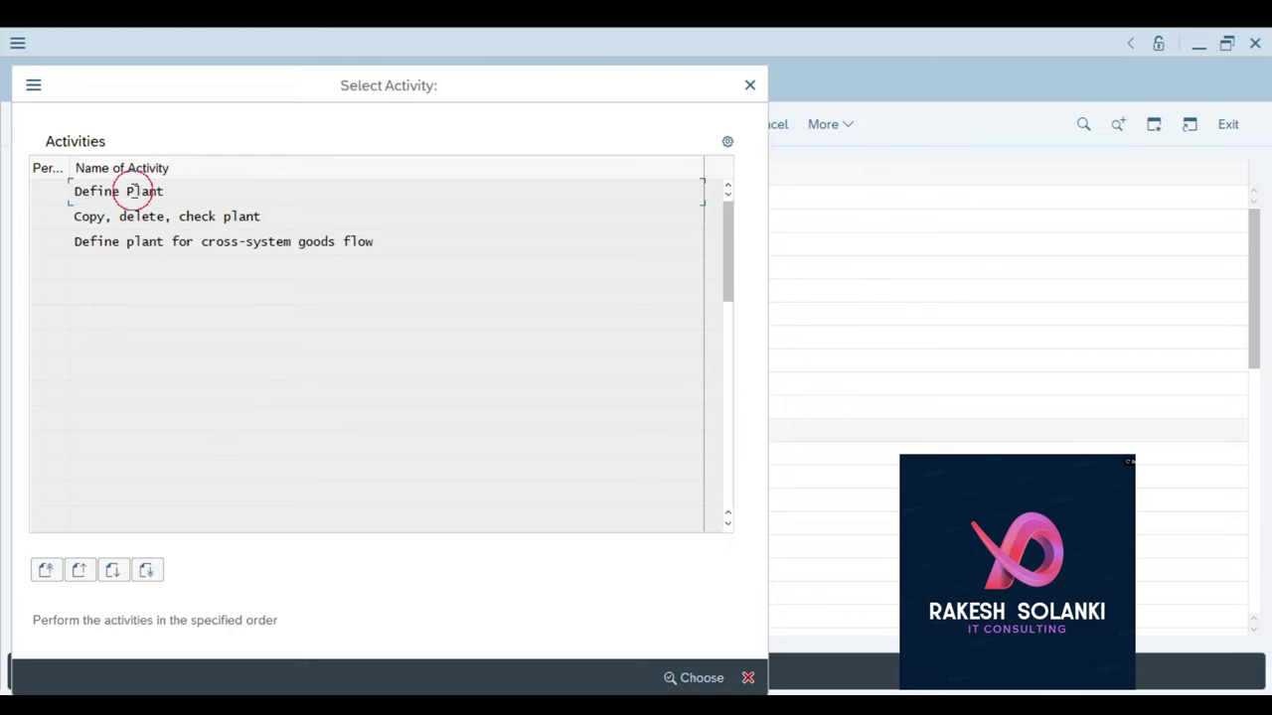
{"action": "double_click", "coordinate": [127, 191]}
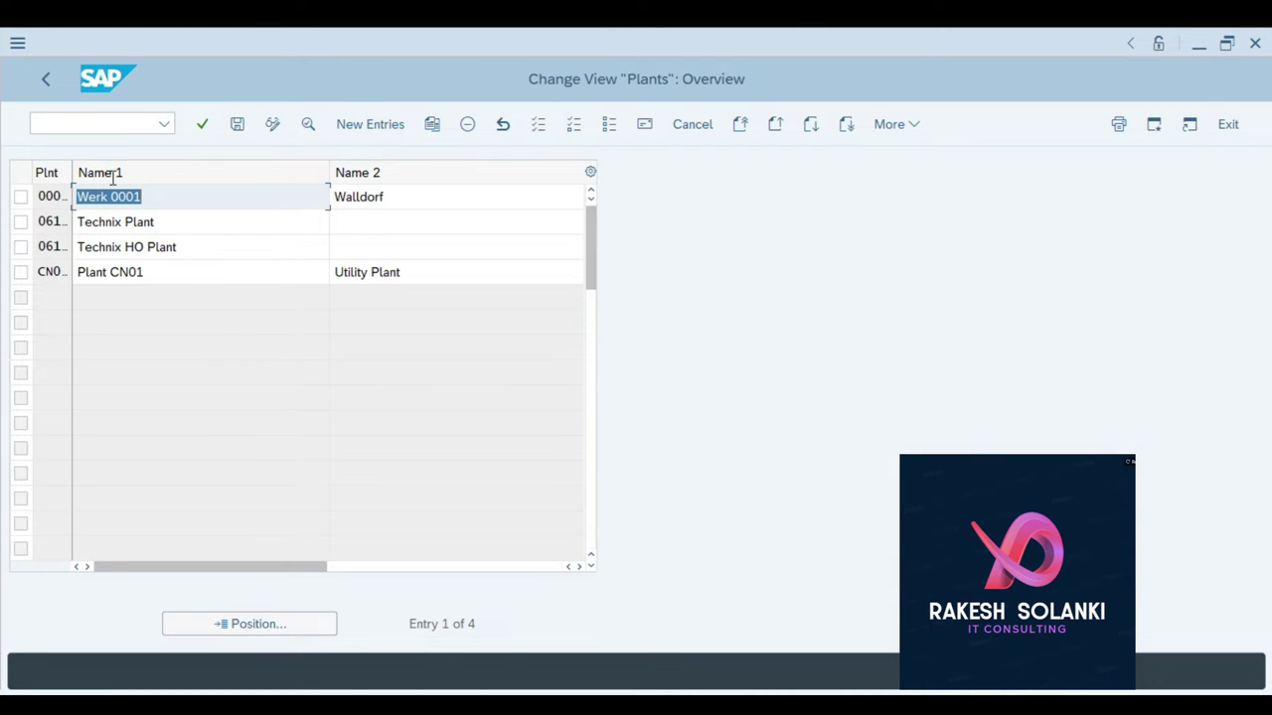
{"action": "left_click_drag", "start_coordinate": [72, 173], "coordinate": [114, 173]}
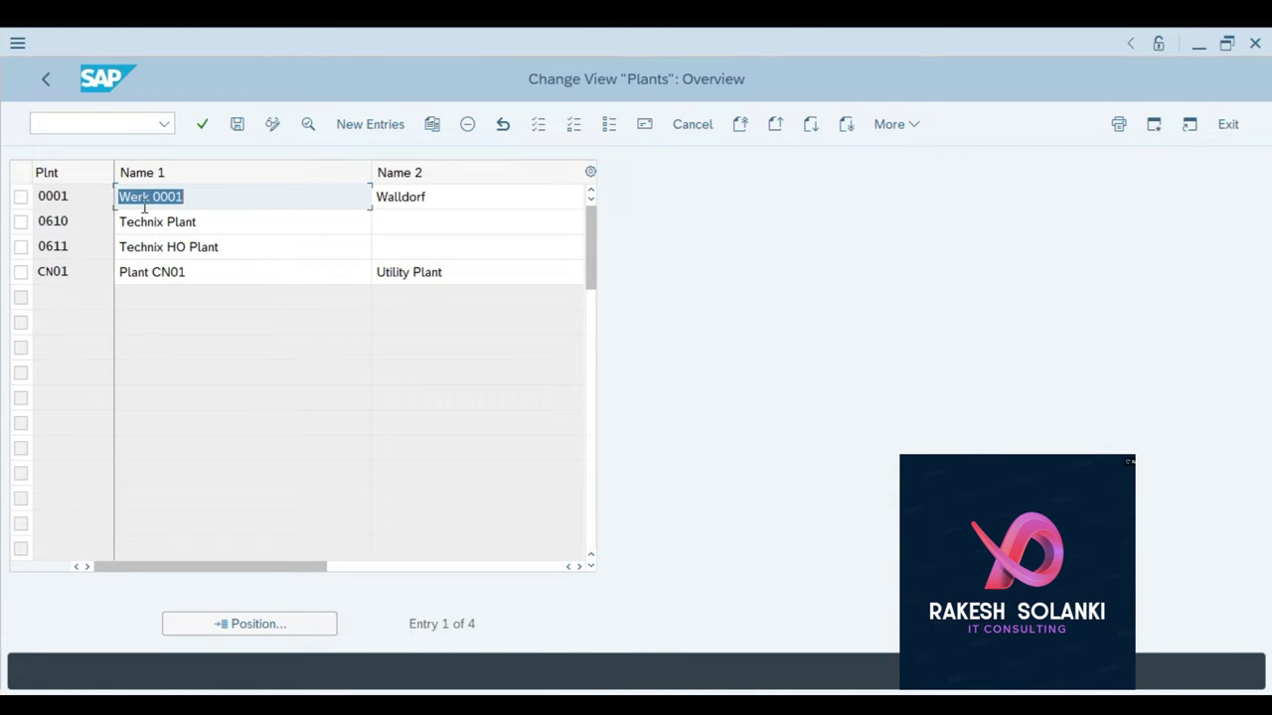
{"action": "left_click", "coordinate": [207, 231]}
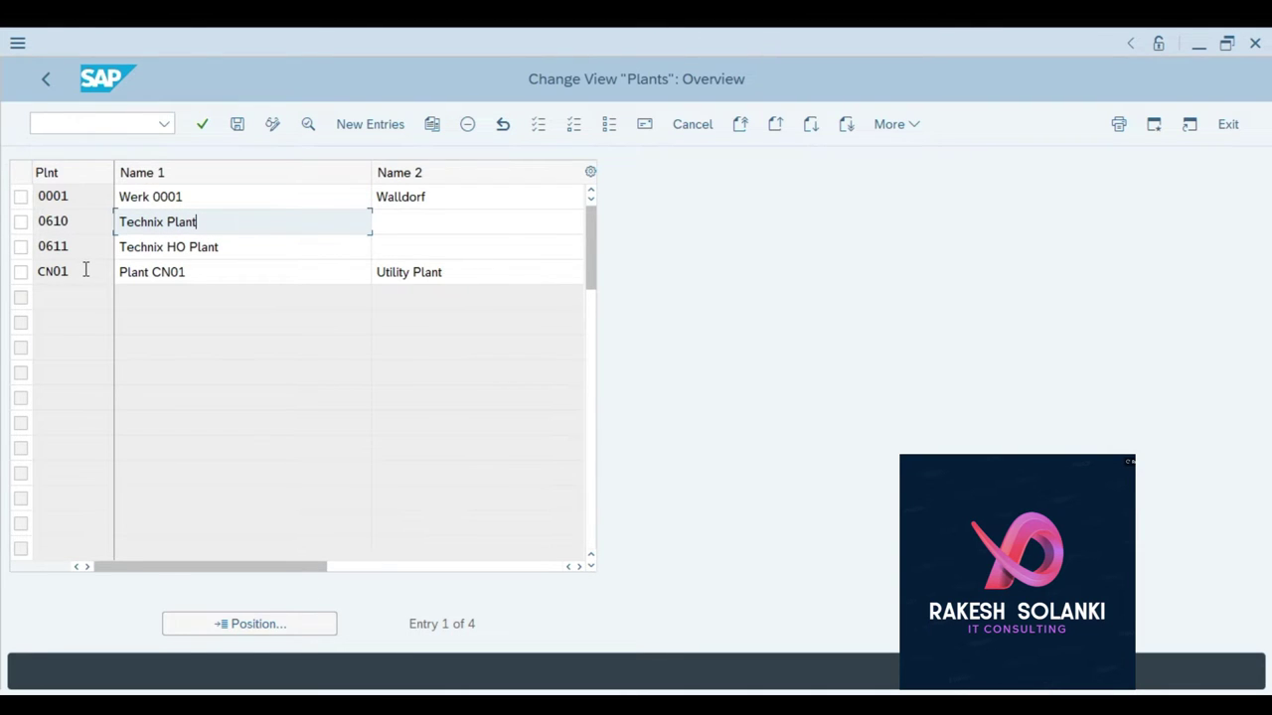
- Look up the example plant code for Define Plant in the Excel workbook and return to the SAP plants overview
{"action": "key", "text": "alt+Tab"}
{"action": "left_click", "coordinate": [972, 411]}
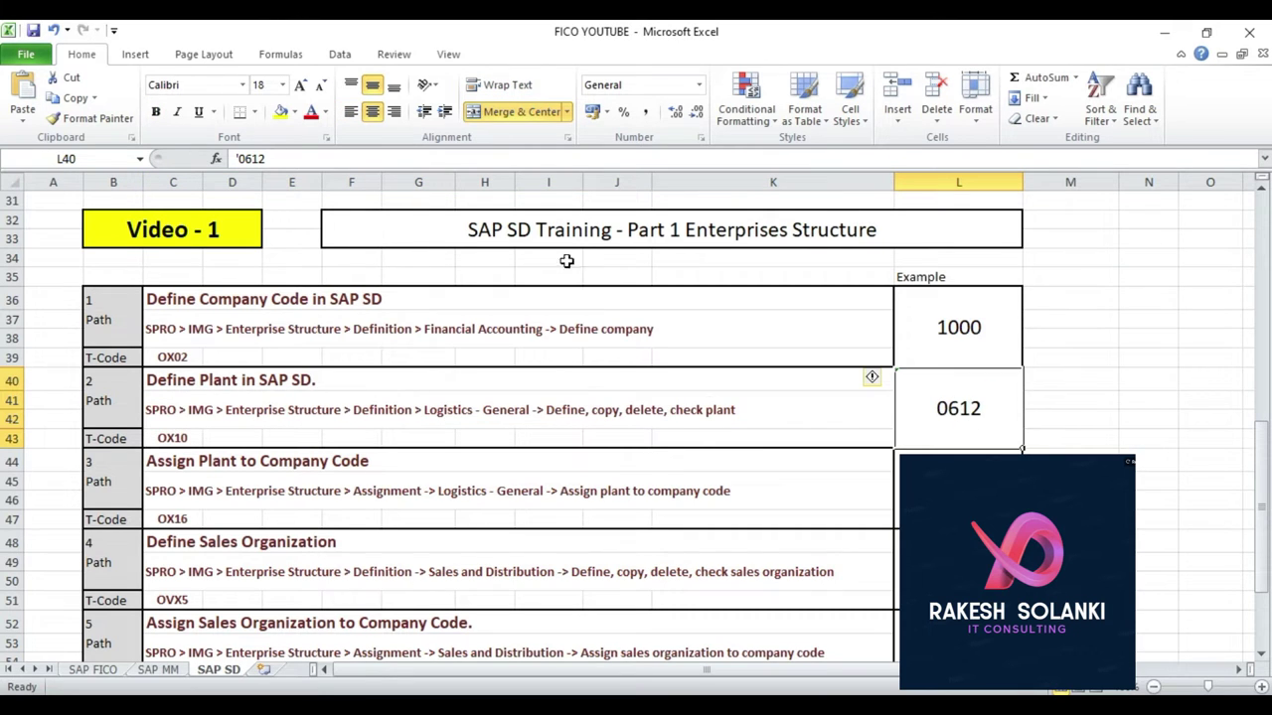
{"action": "double_click", "coordinate": [240, 161]}
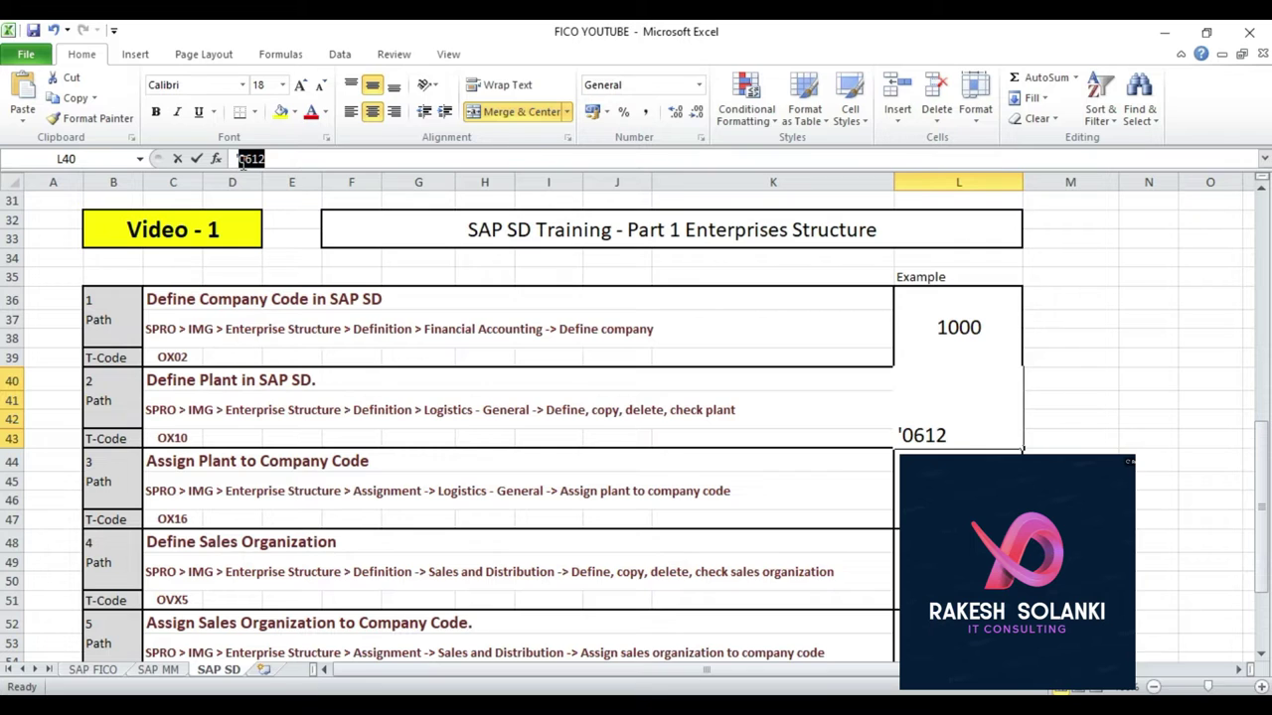
{"action": "left_click", "coordinate": [438, 430]}
{"action": "key", "text": "alt+Tab"}
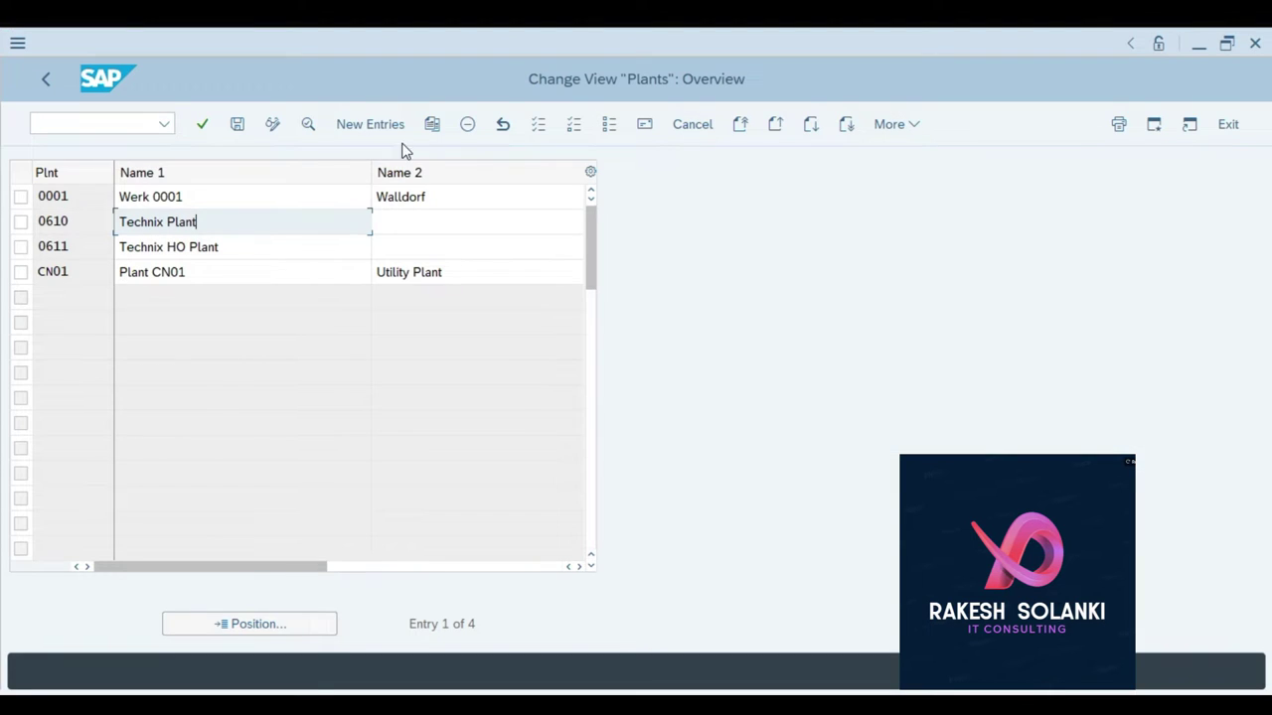
- Create a new plant entry with code 0612 and Name 1 Technix Delhi Plant
{"action": "left_click", "coordinate": [370, 123]}
{"action": "type", "text": "0612"}
{"action": "key", "text": "Tab"}
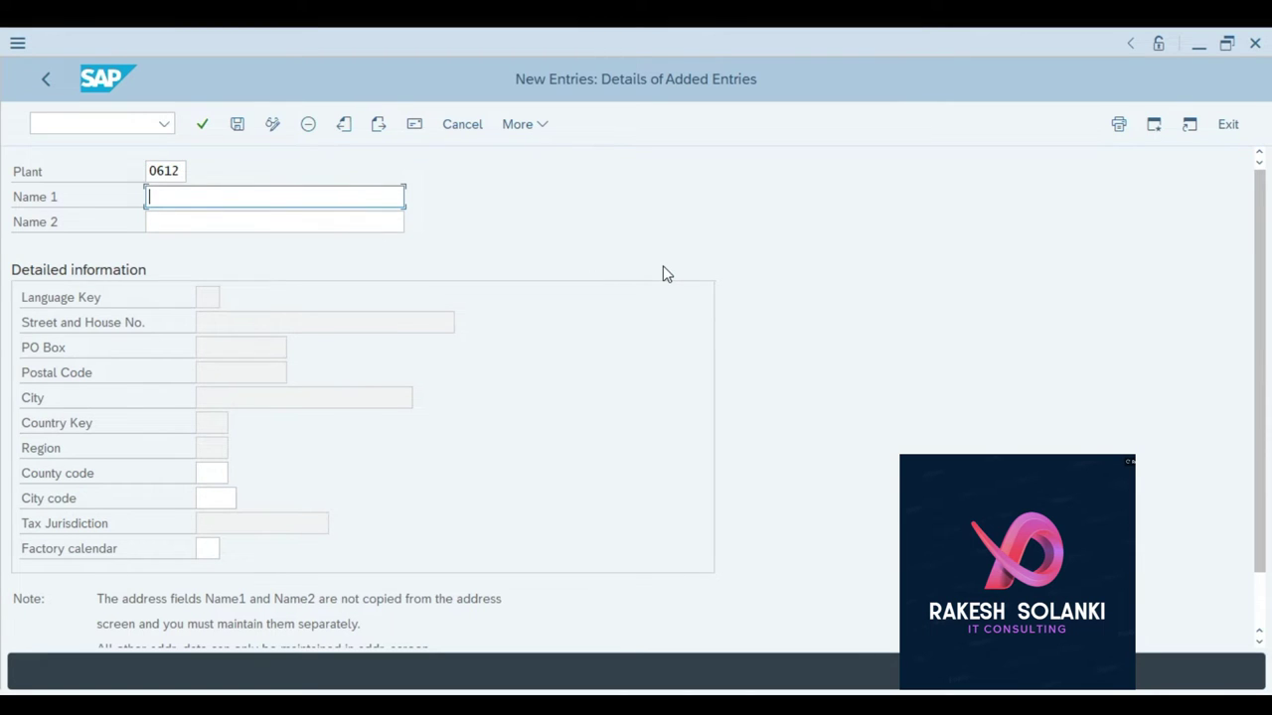
{"action": "type", "text": "T"}
{"action": "key", "text": "Down"}
{"action": "key", "text": "Down"}
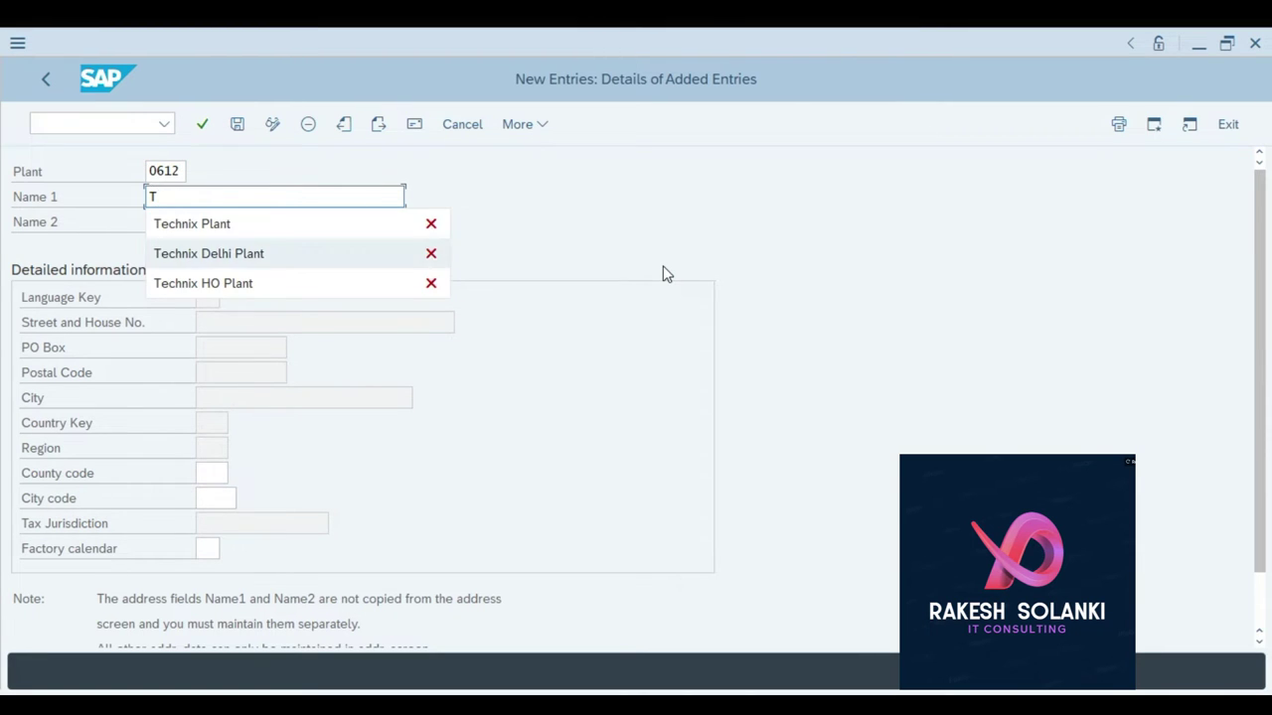
{"action": "key", "text": "Return"}
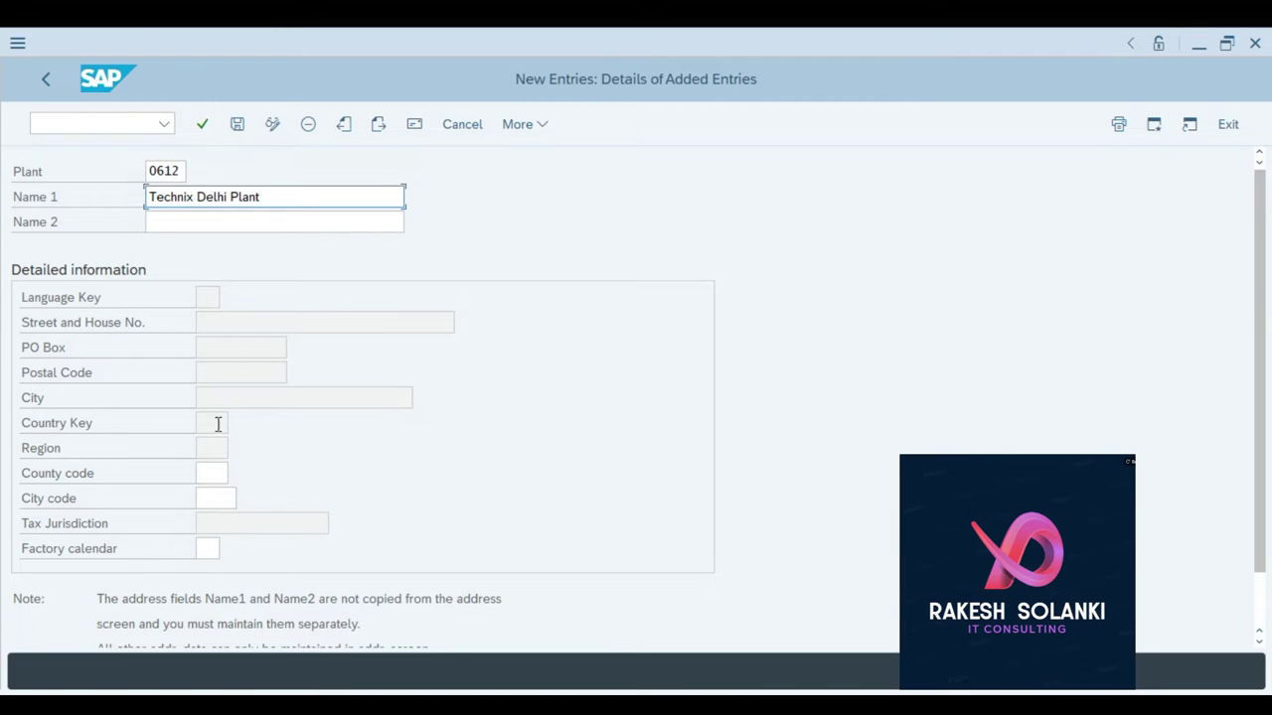
{"action": "key", "text": "Return"}
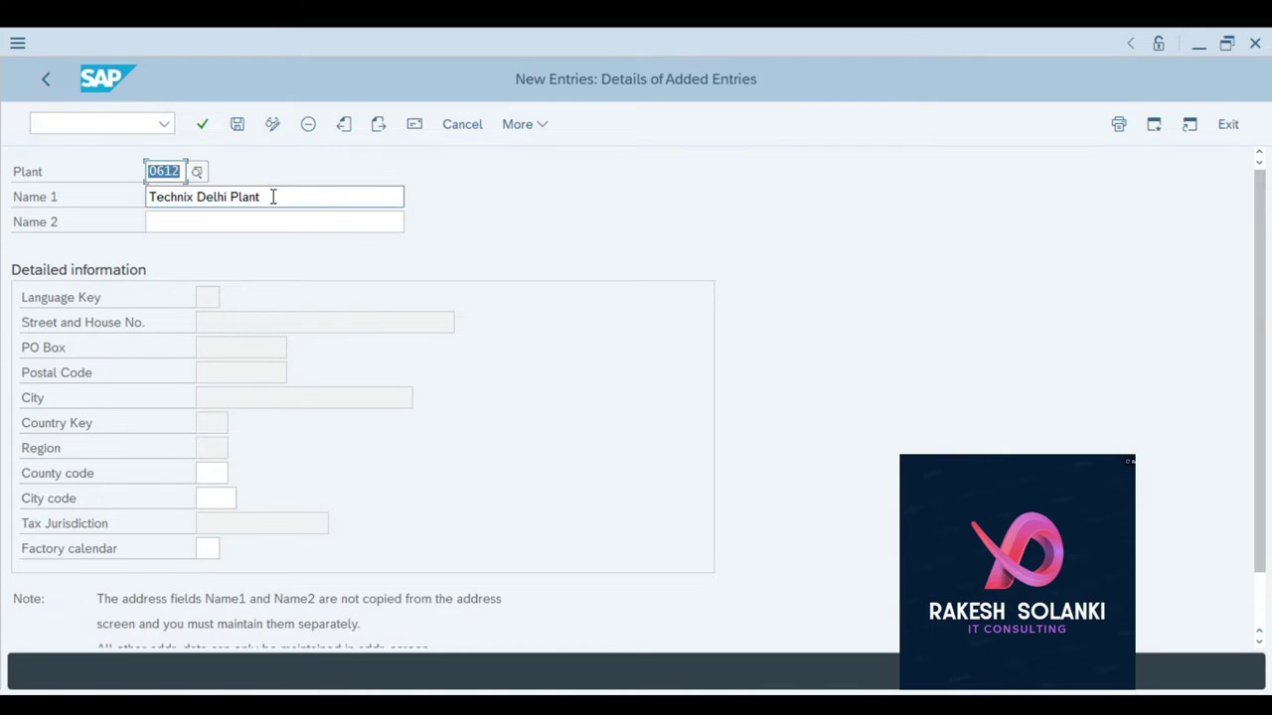
- Open the address form of plant 0612 and enter Technix Delhi Plant as the name
{"action": "left_click", "coordinate": [414, 124]}
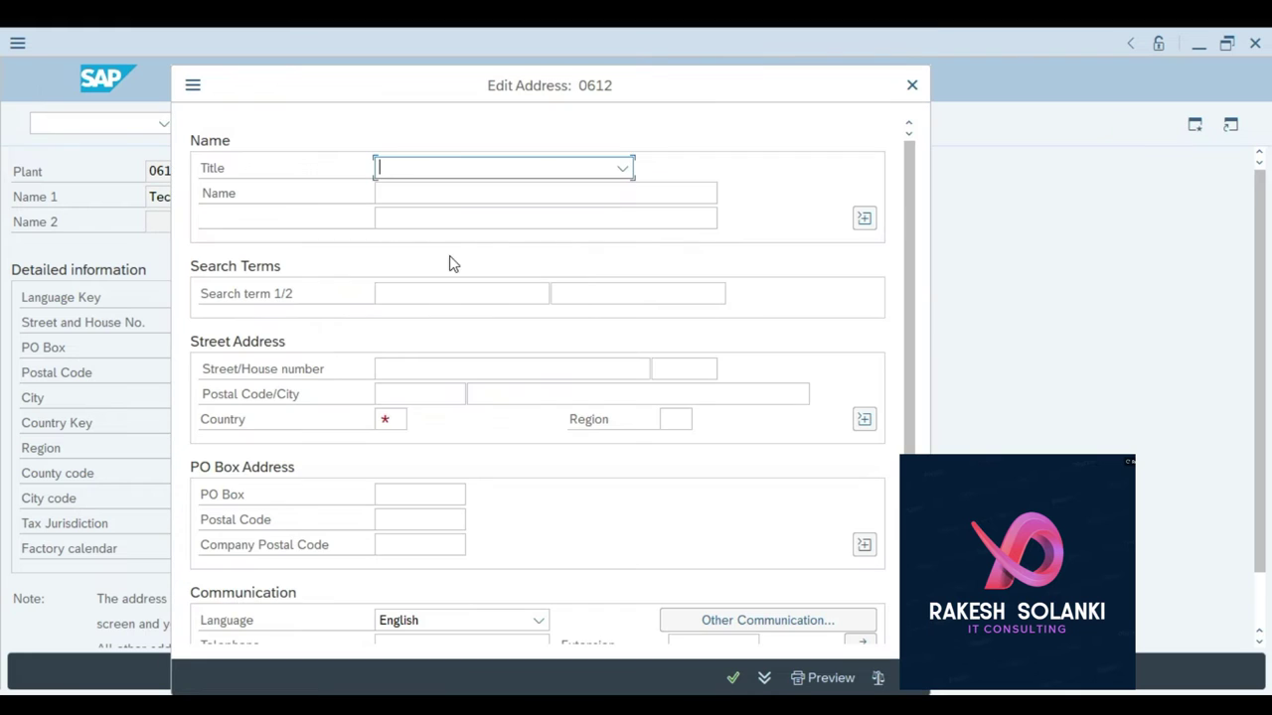
{"action": "left_click", "coordinate": [437, 193]}
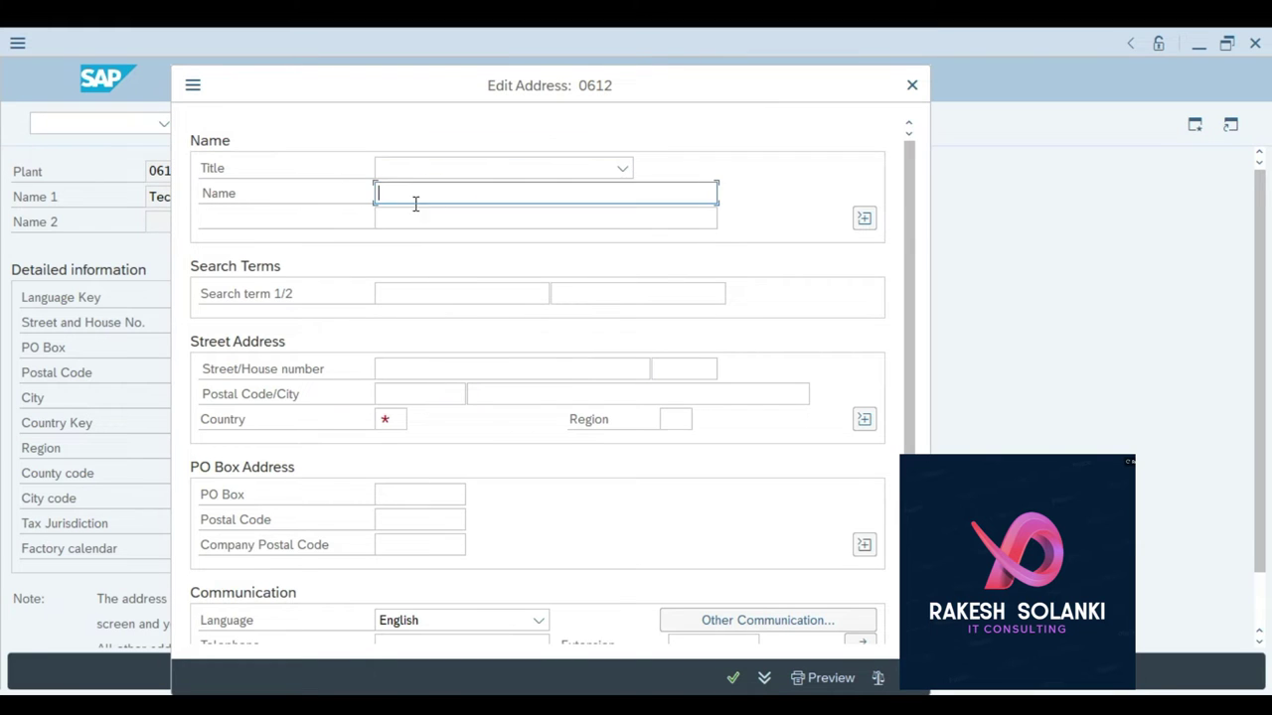
{"action": "left_click_drag", "start_coordinate": [368, 88], "coordinate": [515, 82]}
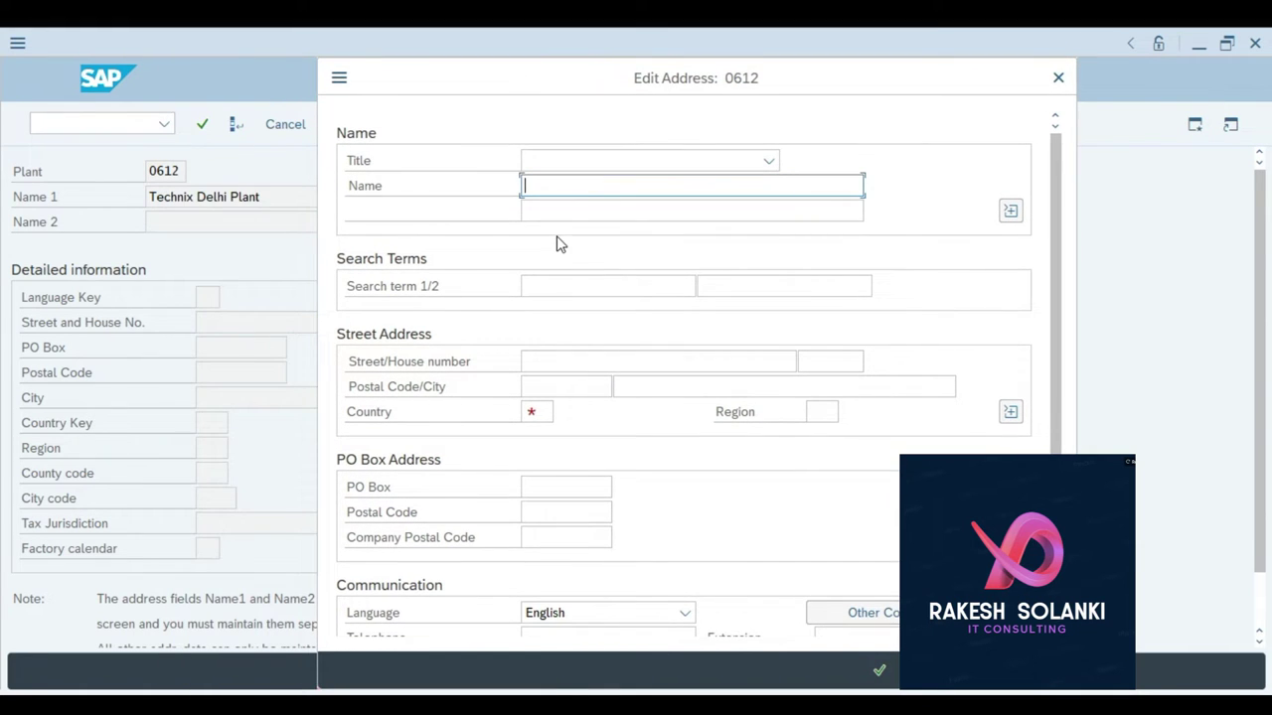
{"action": "type", "text": "Te"}
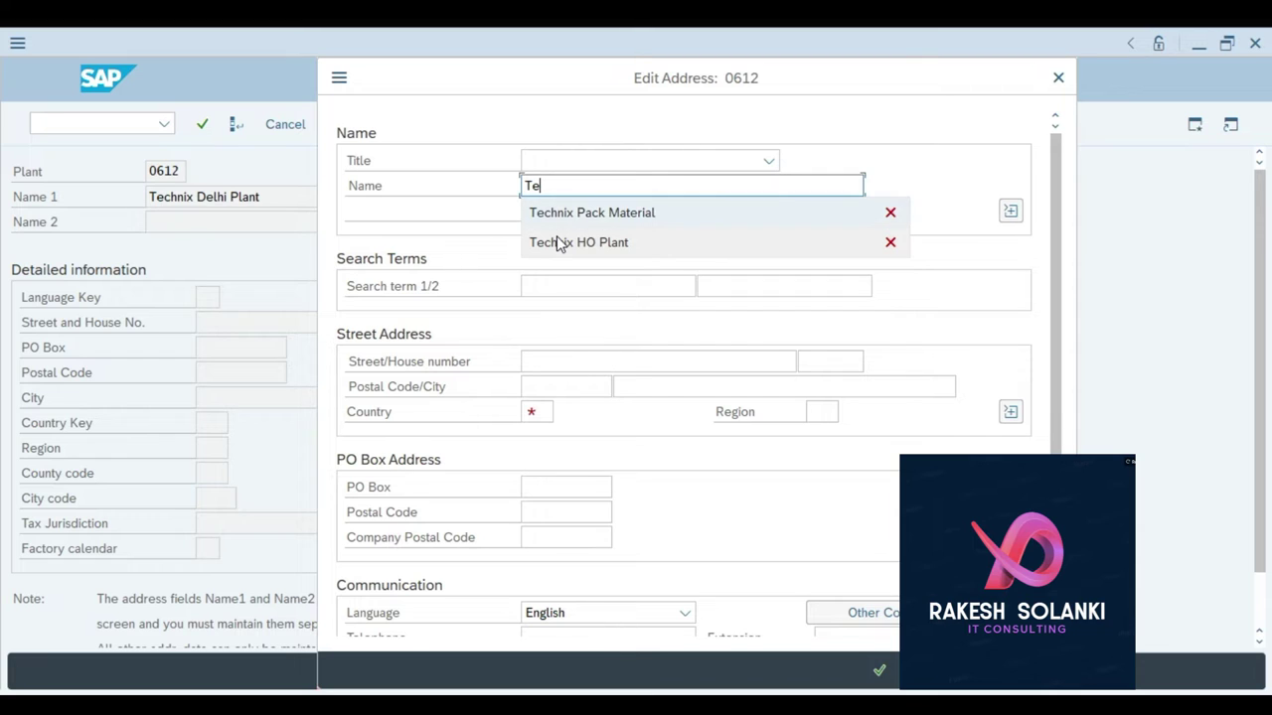
{"action": "key", "text": "Down"}
{"action": "key", "text": "Return"}
{"action": "key", "text": "BackSpace"}
{"action": "key", "text": "BackSpace"}
{"action": "key", "text": "BackSpace"}
{"action": "key", "text": "BackSpace"}
{"action": "key", "text": "BackSpace"}
{"action": "key", "text": "BackSpace"}
{"action": "key", "text": "BackSpace"}
{"action": "key", "text": "BackSpace"}
{"action": "key", "text": "BackSpace"}
{"action": "key", "text": "BackSpace"}
{"action": "key", "text": "BackSpace"}
{"action": "key", "text": "BackSpace"}
{"action": "key", "text": "BackSpace"}
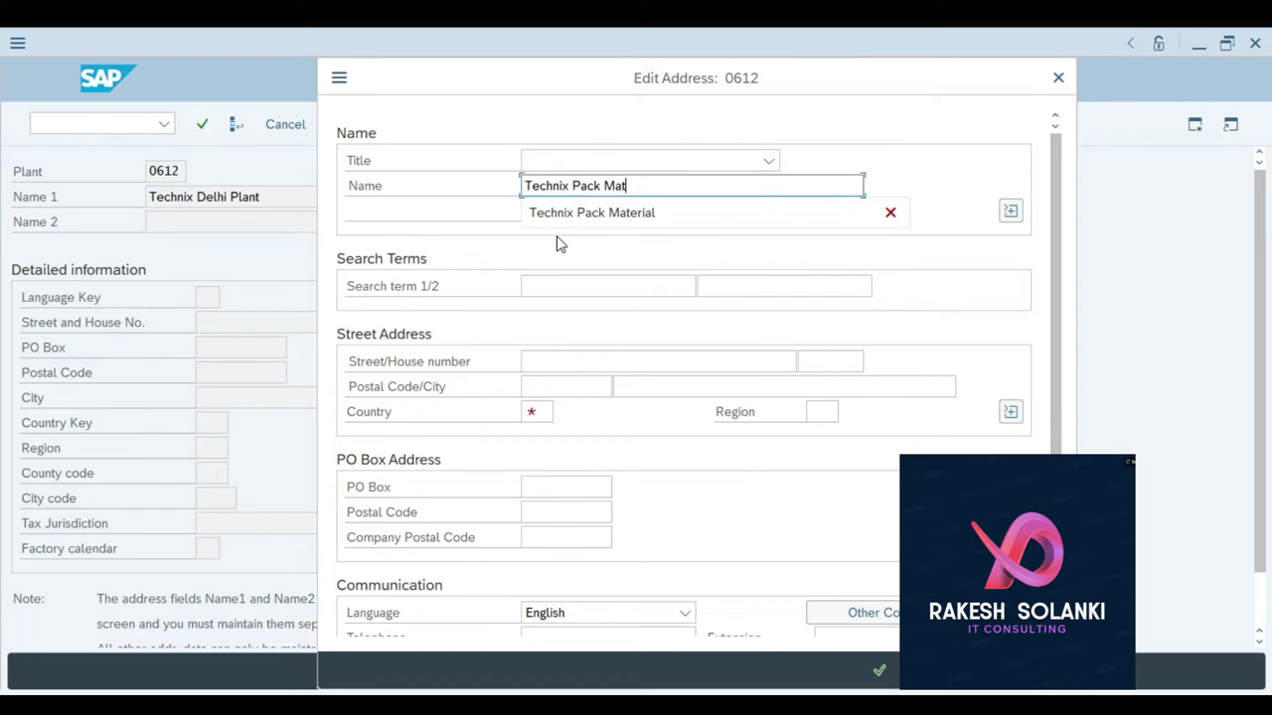
{"action": "type", "text": "Delhi Plan"}
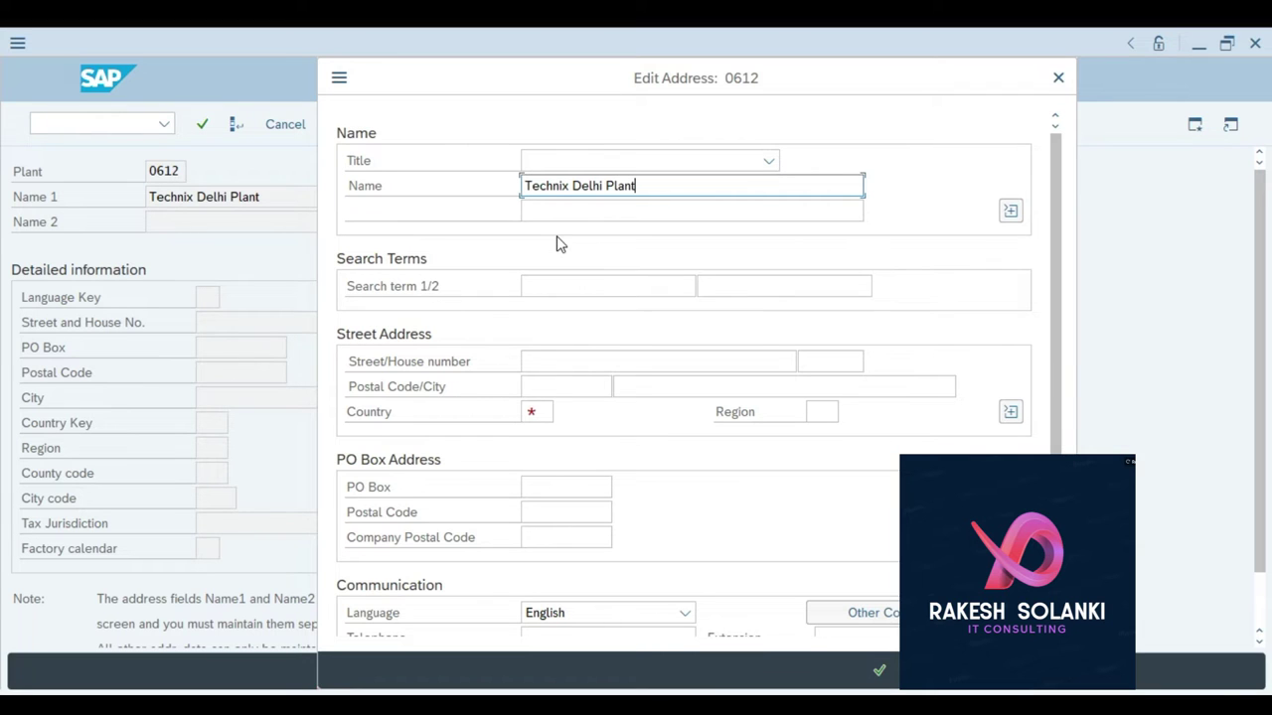
- Set the address country to IN and the region to 25, and accept the address
{"action": "left_click", "coordinate": [540, 411]}
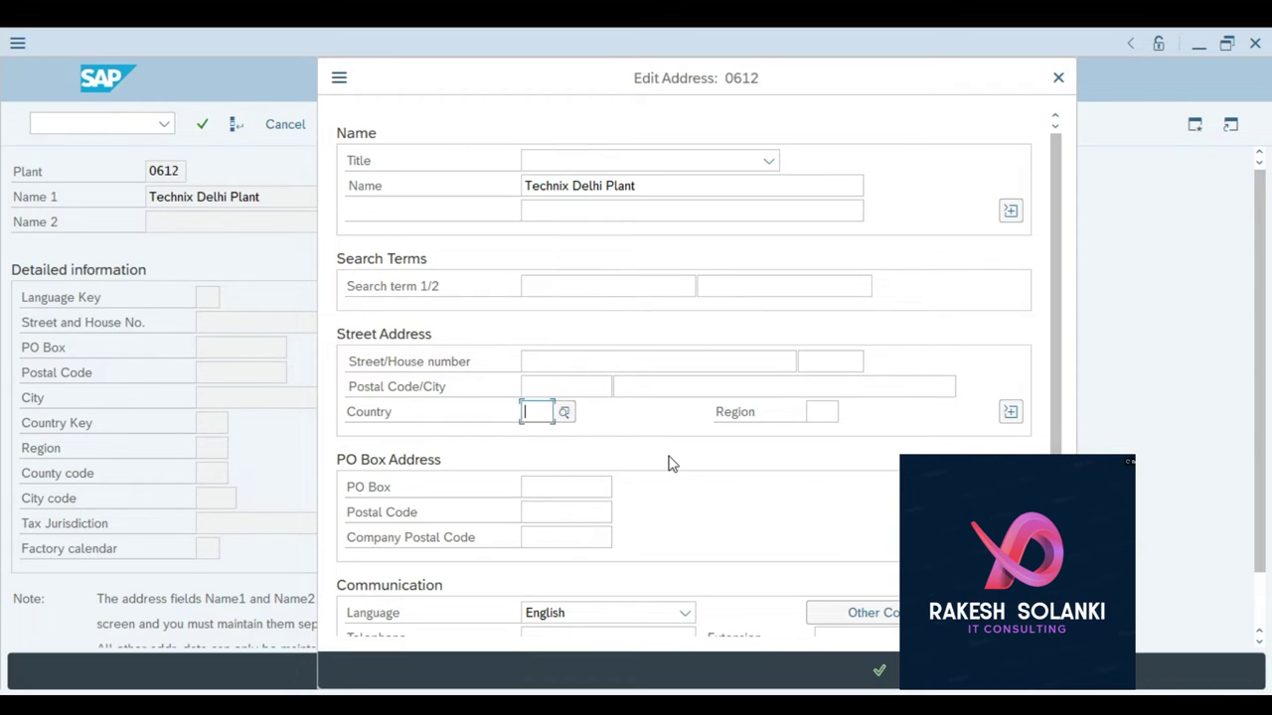
{"action": "type", "text": "in"}
{"action": "key", "text": "Tab"}
{"action": "type", "text": "25"}
{"action": "key", "text": "Tab"}
{"action": "scroll", "coordinate": [587, 491], "scroll_direction": "down", "scroll_amount": 2}
{"action": "scroll", "coordinate": [590, 497], "scroll_direction": "down", "scroll_amount": 2}
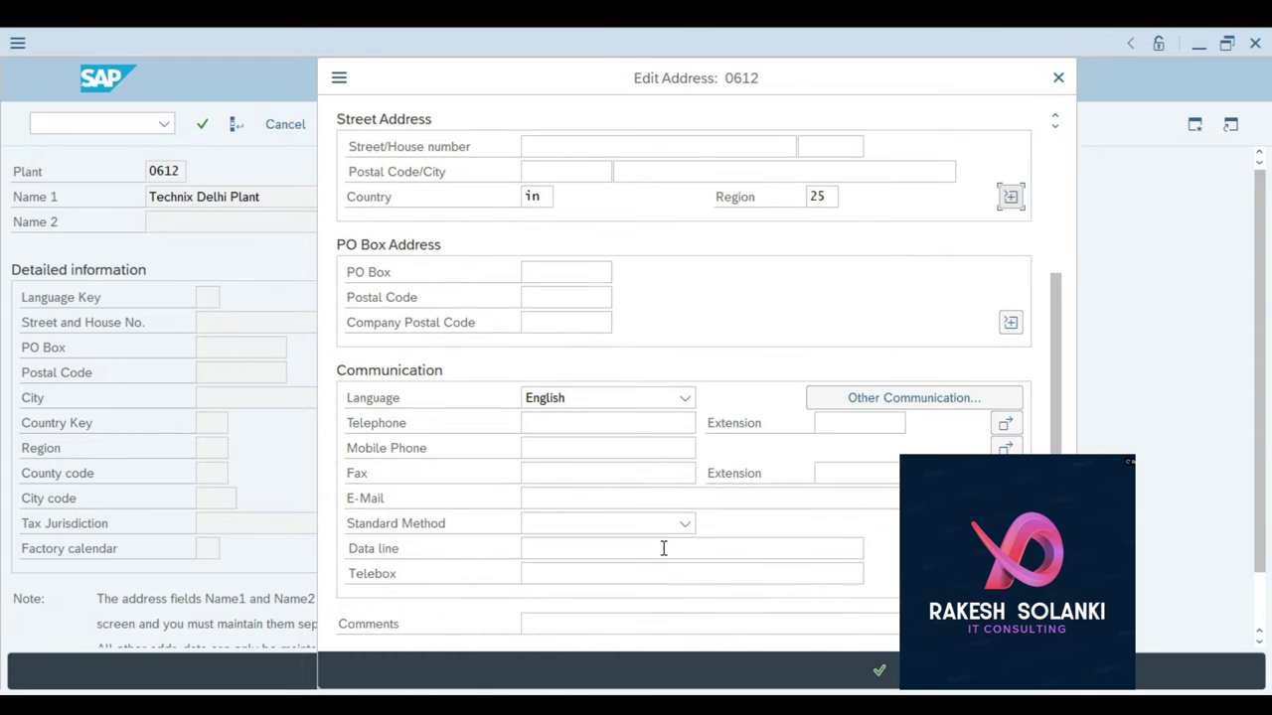
{"action": "left_click", "coordinate": [878, 670]}
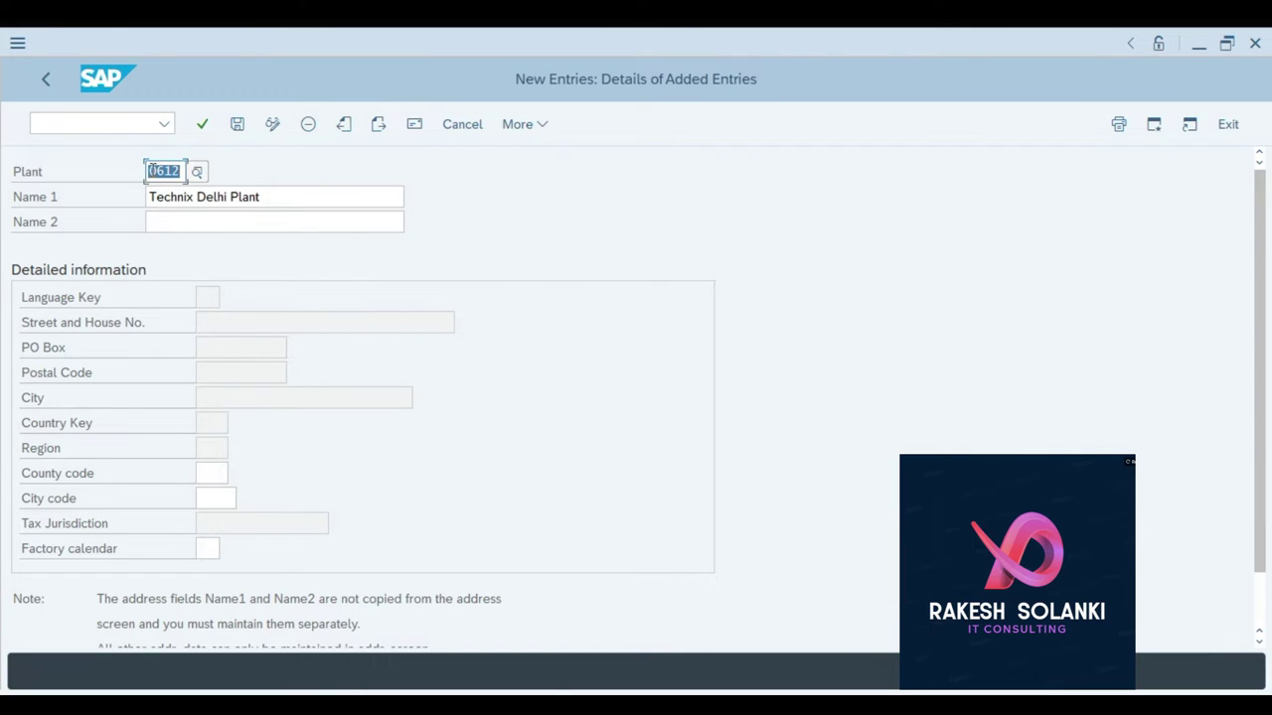
- Save plant 0612, dismissing the repeated address form and accepting the Test TR customizing request
{"action": "left_click", "coordinate": [237, 124]}
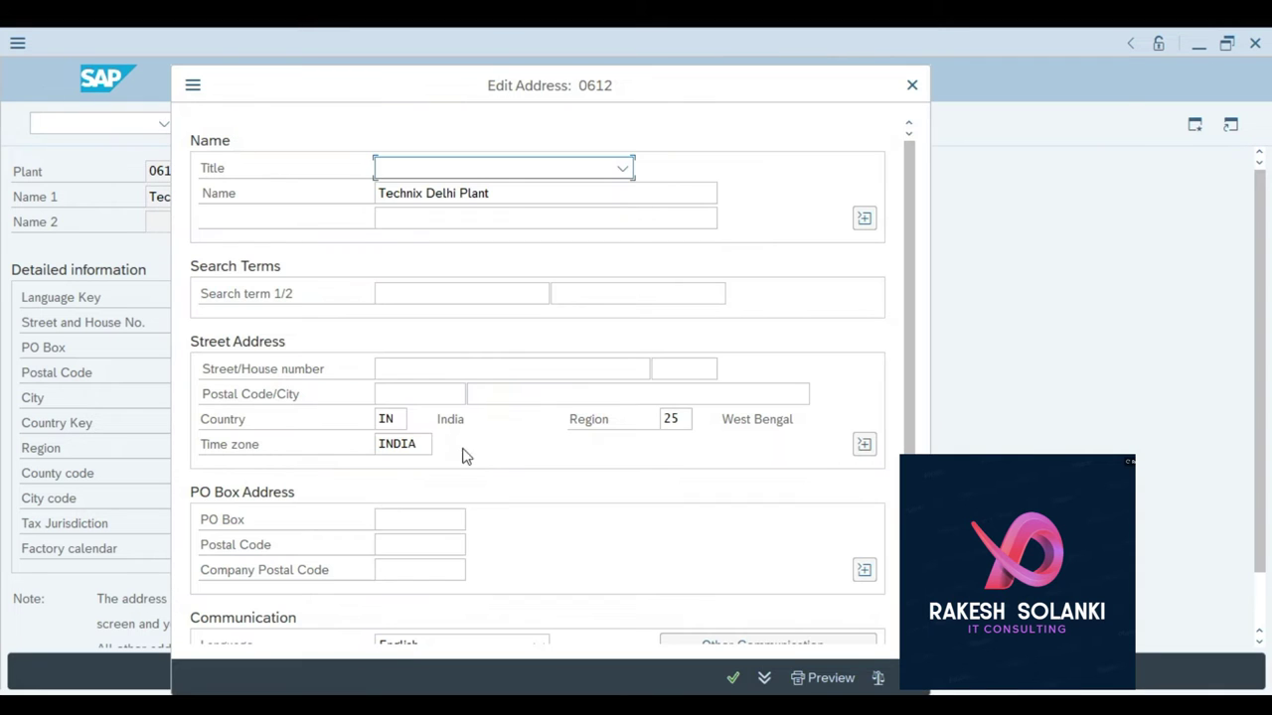
{"action": "left_click", "coordinate": [912, 85]}
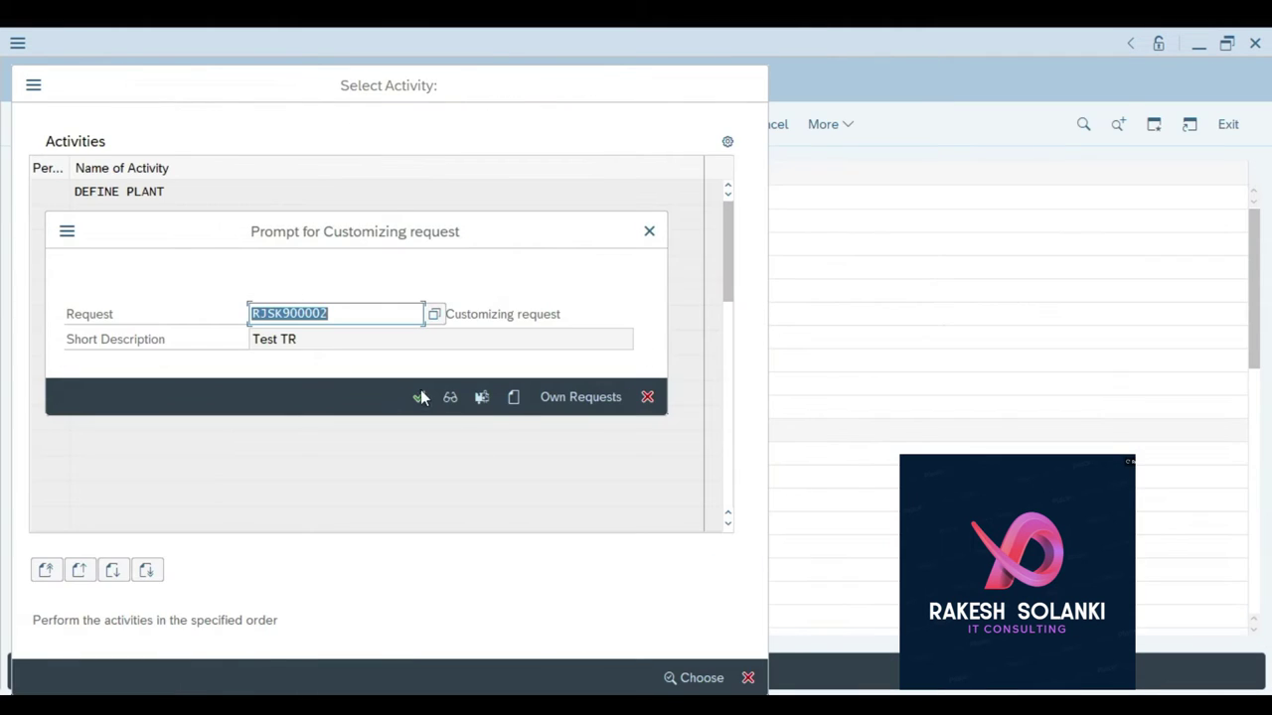
{"action": "left_click", "coordinate": [420, 396]}
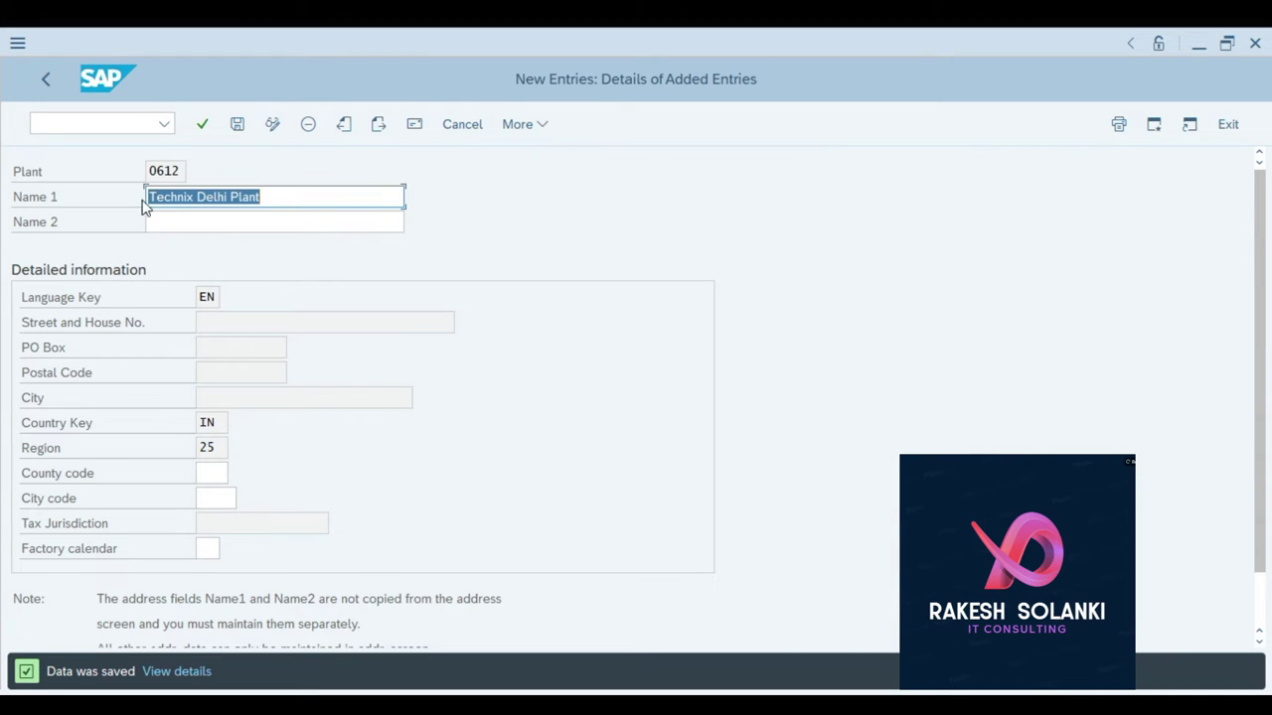
- Reopen the Define Plant overview, check the row for plant 0612, and switch back to the Excel workbook
{"action": "left_click", "coordinate": [47, 80]}
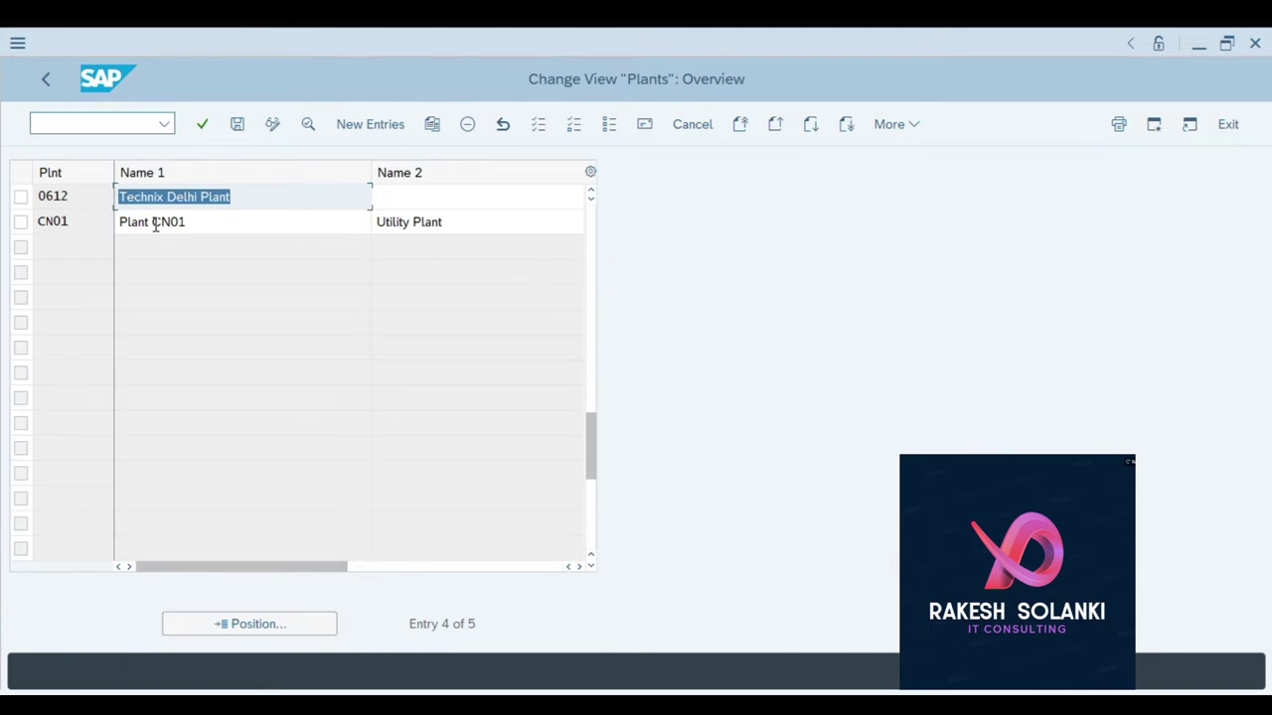
{"action": "left_click", "coordinate": [45, 80]}
{"action": "double_click", "coordinate": [92, 192]}
{"action": "left_click", "coordinate": [74, 271]}
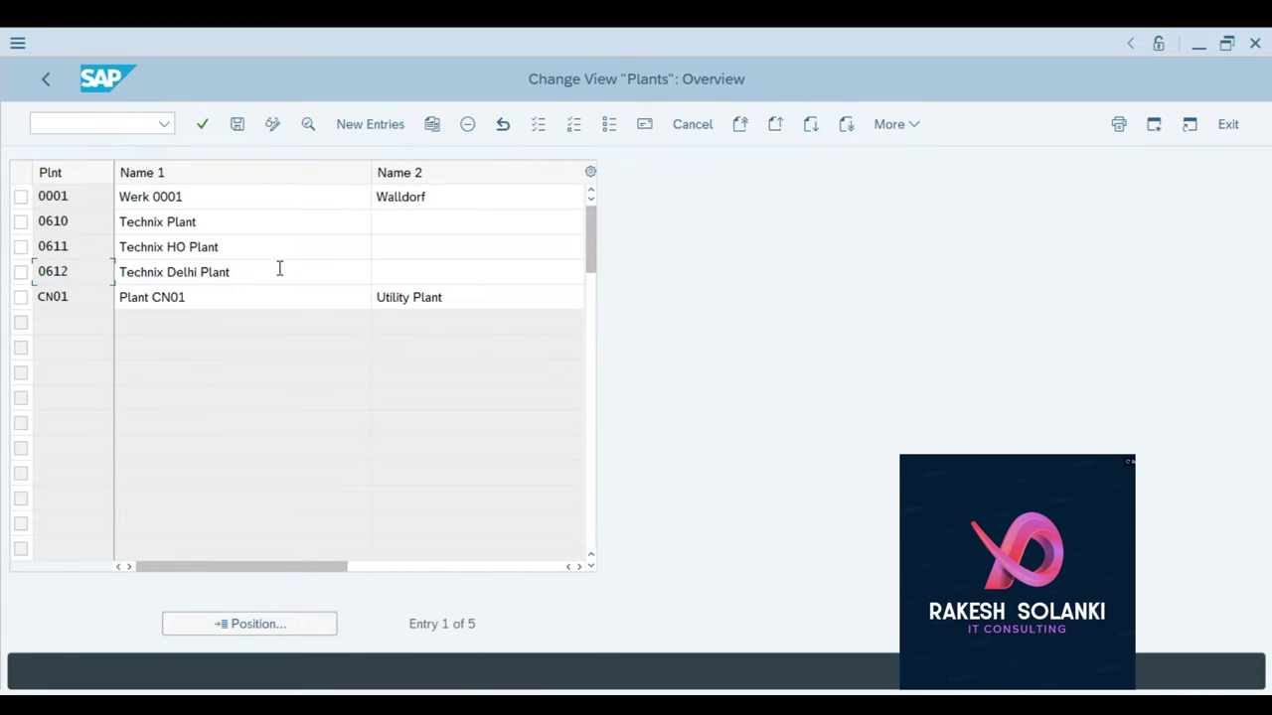
{"action": "left_click_drag", "start_coordinate": [269, 267], "coordinate": [117, 275]}
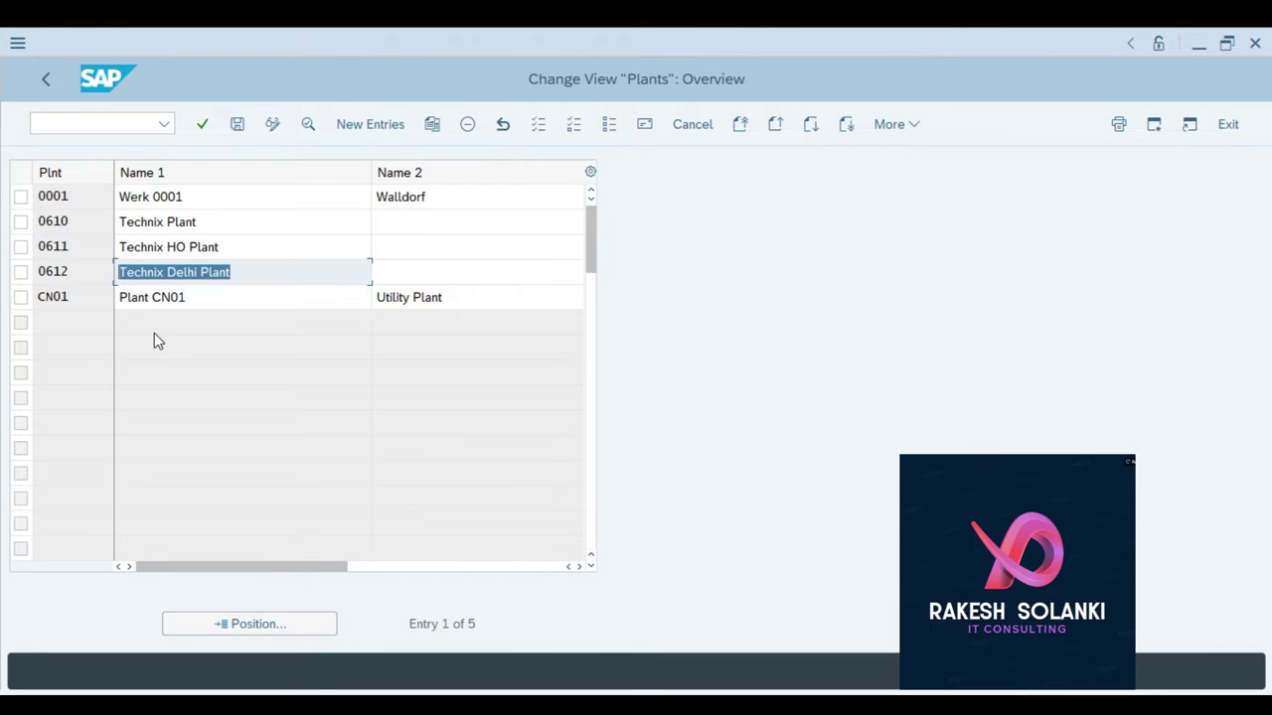
{"action": "key", "text": "alt+Tab"}
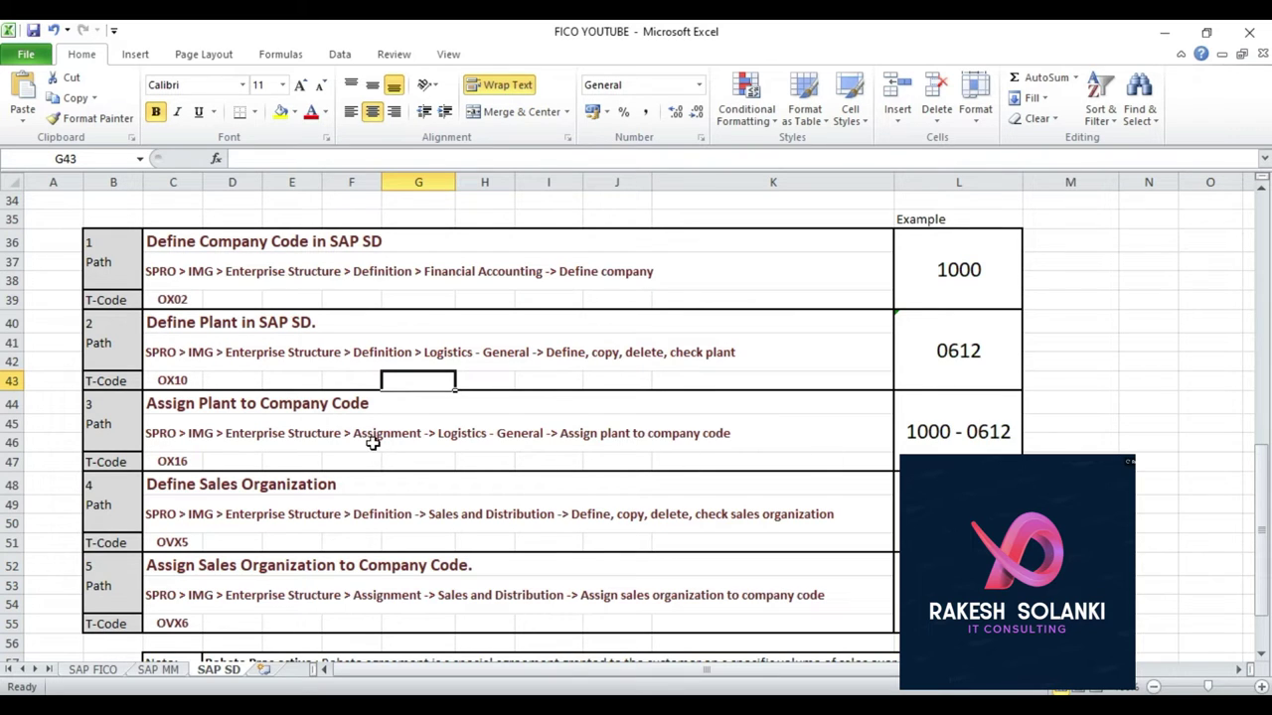
- Switch back to SAP, leave the Plants overview, collapse the Definition branch and expand Assignment under Enterprise Structure
{"action": "key", "text": "alt+Tab"}
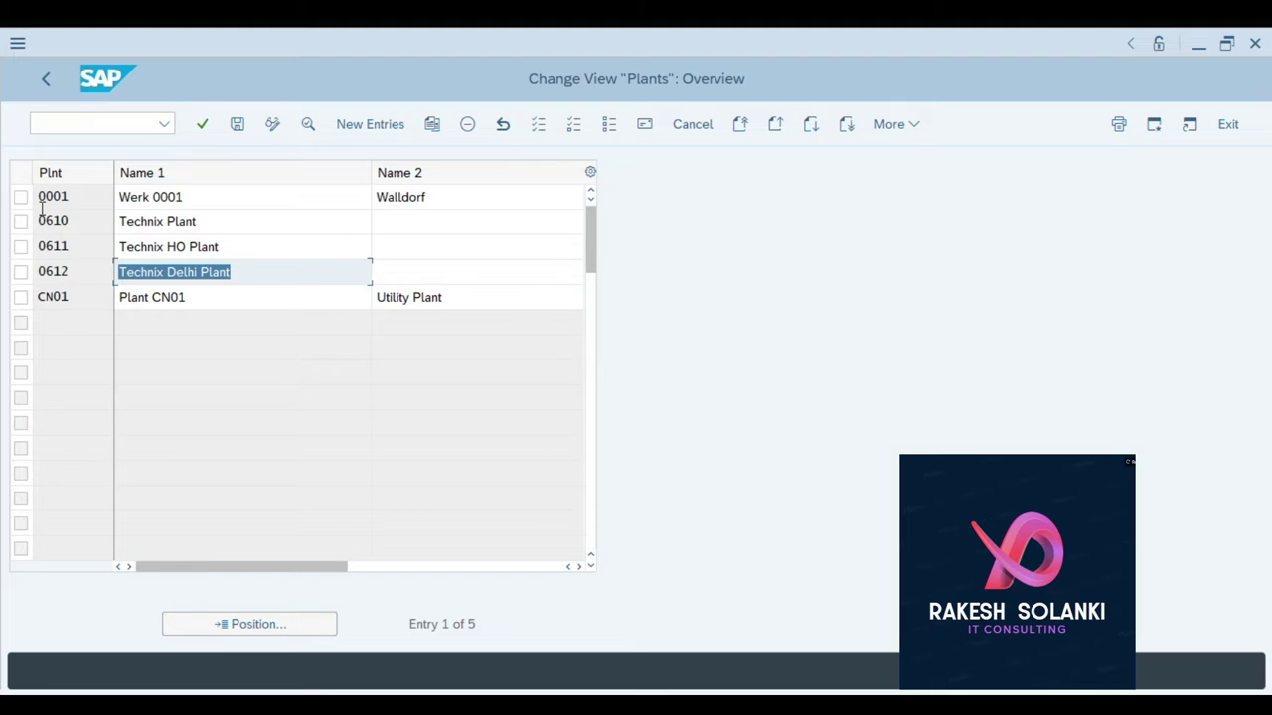
{"action": "key", "text": "F3"}
{"action": "key", "text": "Escape"}
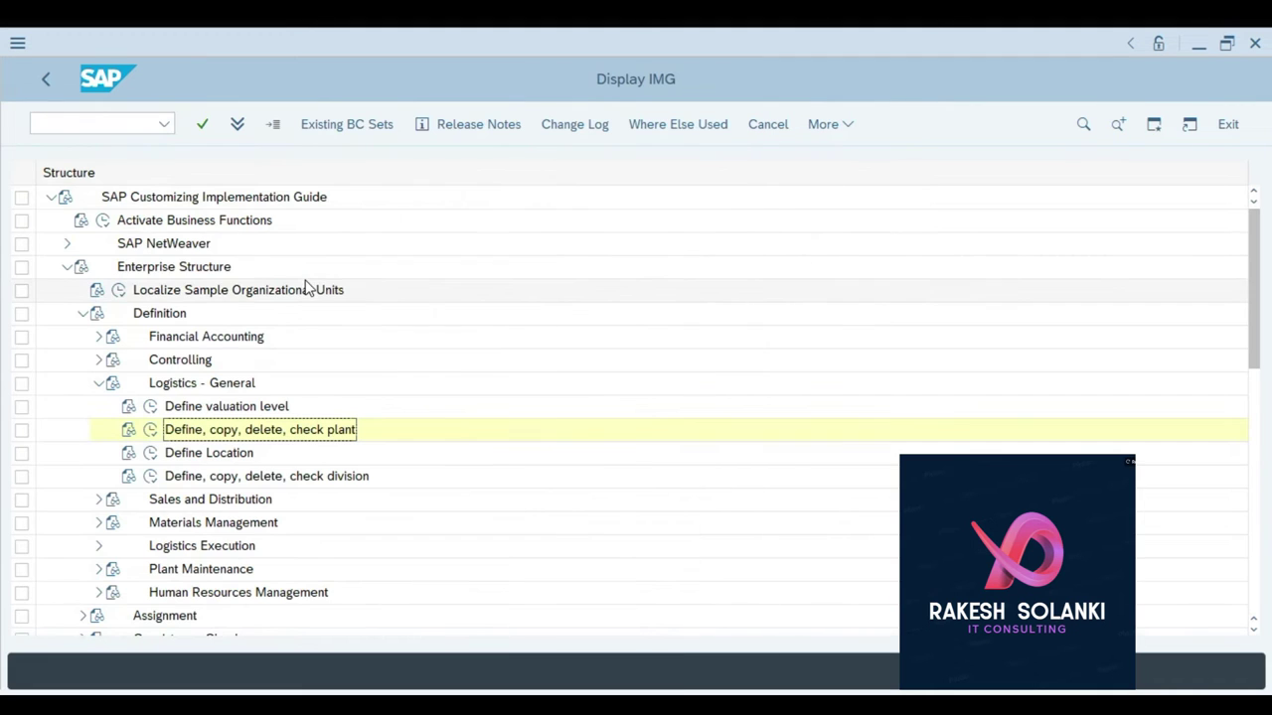
{"action": "left_click", "coordinate": [98, 383]}
{"action": "left_click", "coordinate": [82, 313]}
{"action": "left_click", "coordinate": [83, 336]}
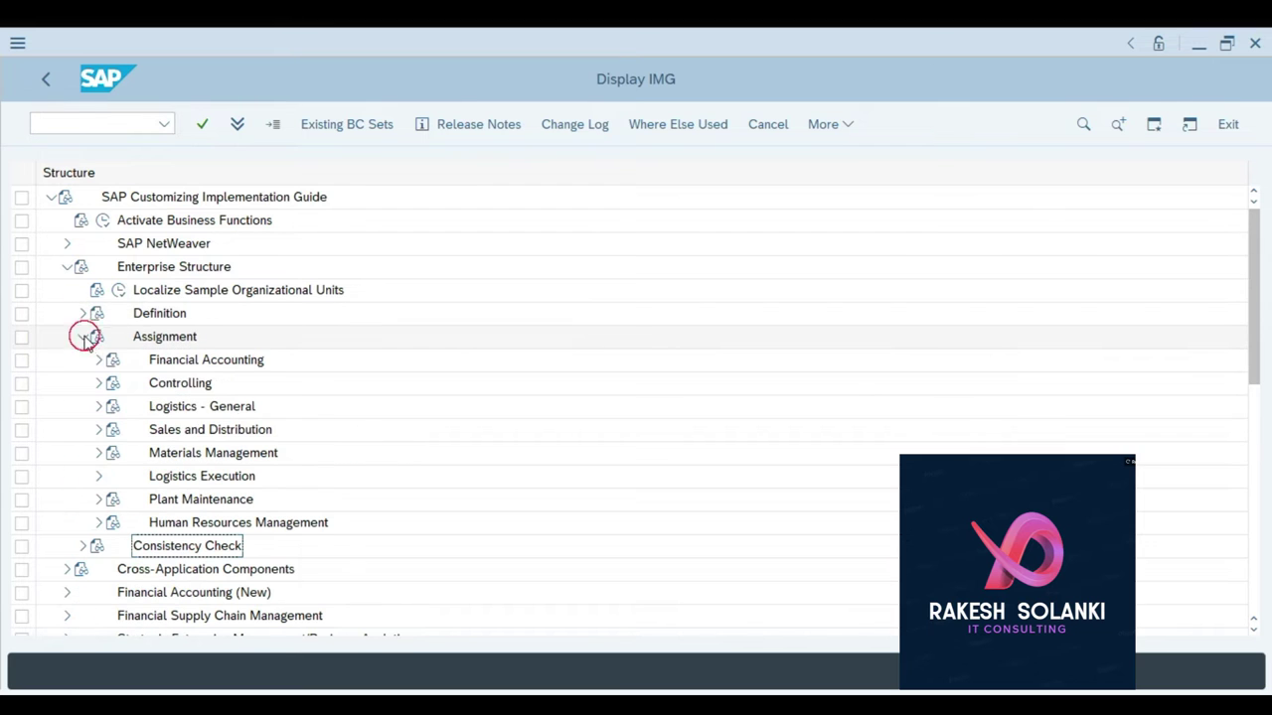
- Check the assignment path in the Excel checklist and open Assign plant to company code under Logistics - General in SAP
{"action": "key", "text": "alt+Tab"}
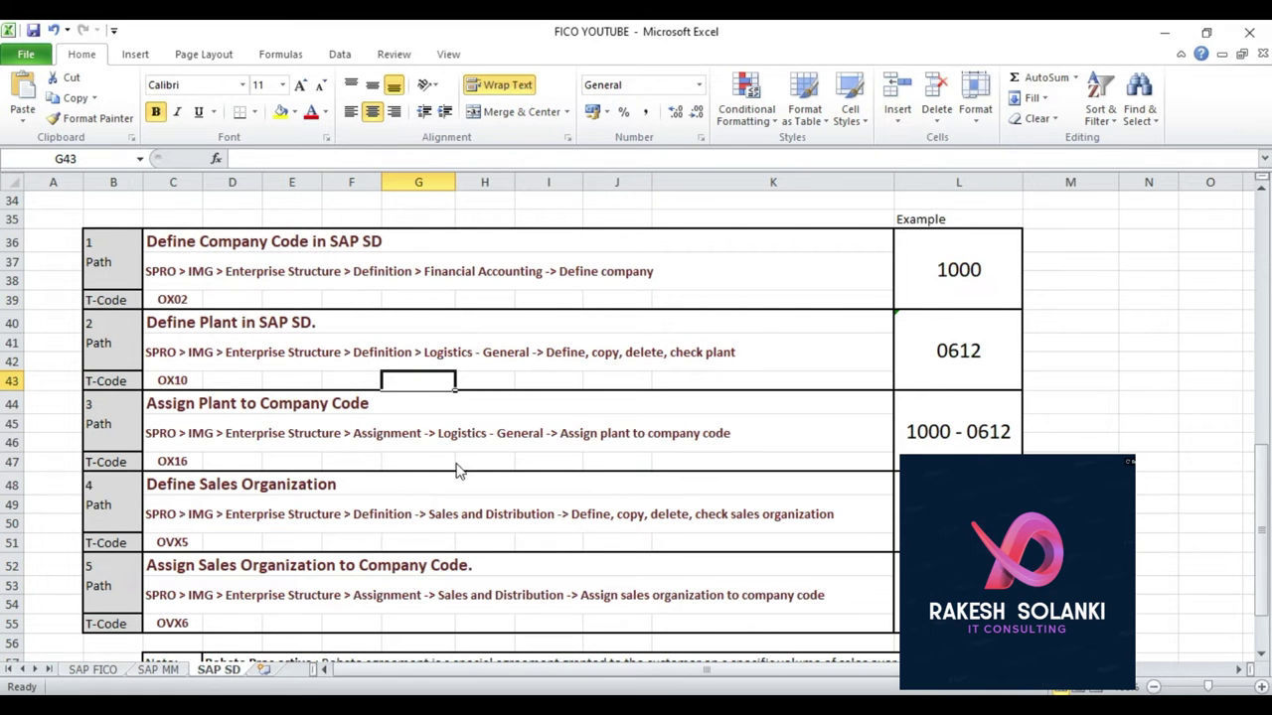
{"action": "key", "text": "alt+Tab"}
{"action": "left_click", "coordinate": [98, 407]}
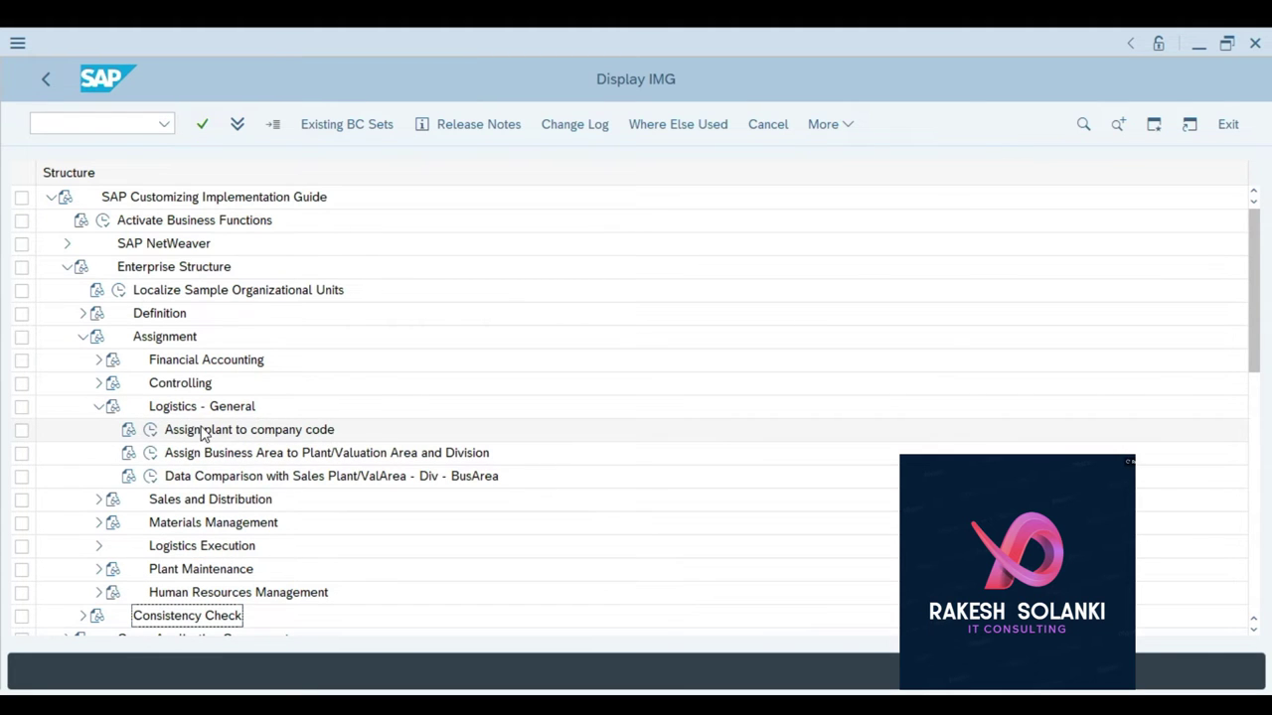
{"action": "left_click", "coordinate": [150, 430]}
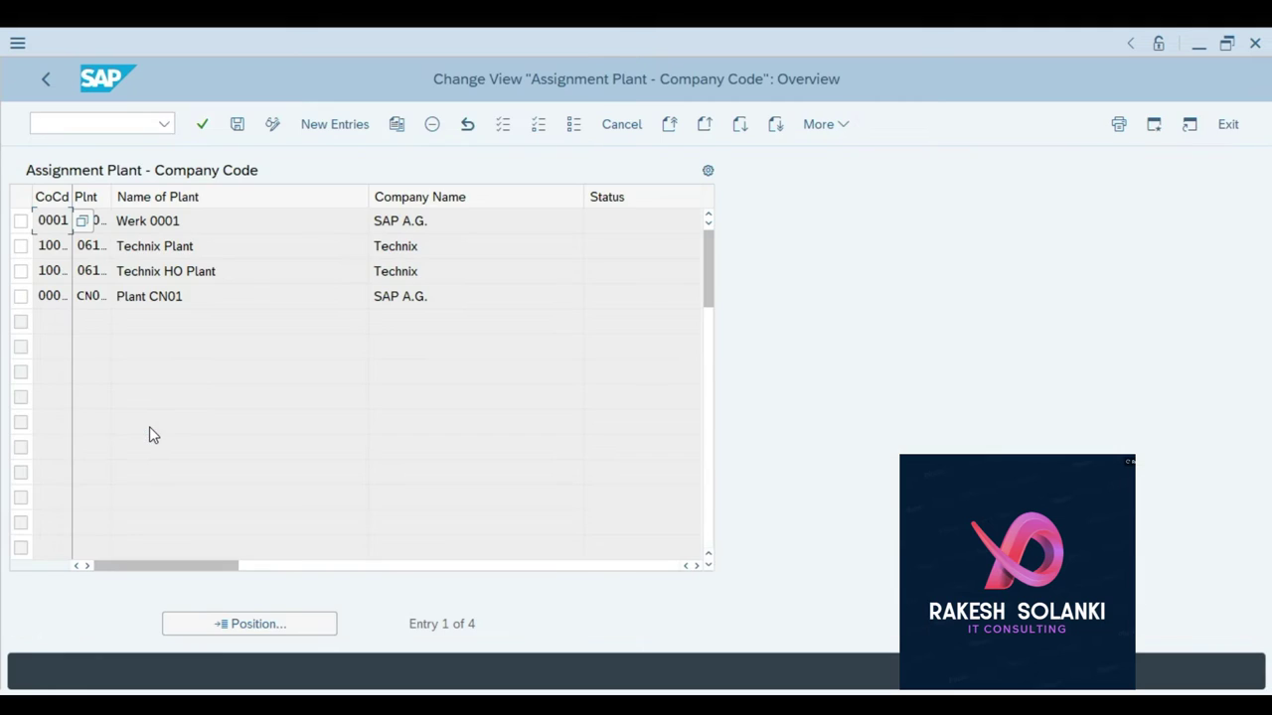
- Add a new entry assigning plant 0612 to company code 1000 and save it
{"action": "left_click", "coordinate": [328, 127]}
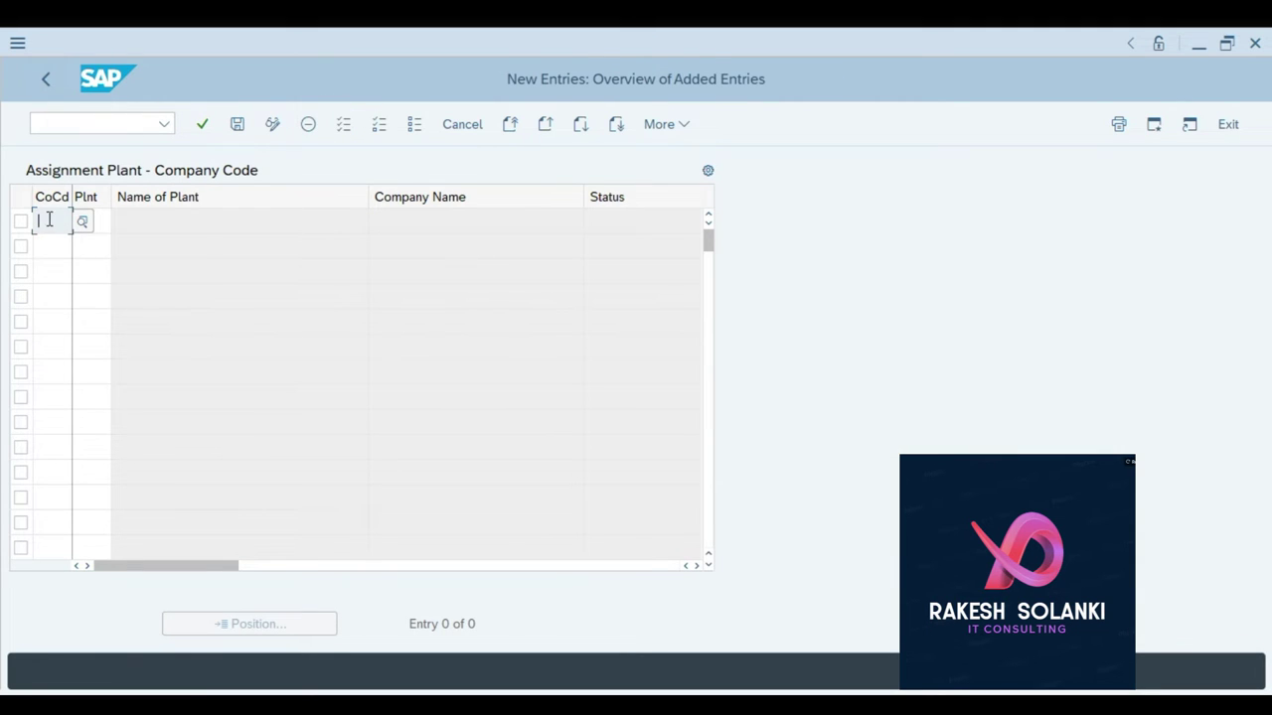
{"action": "type", "text": "1000"}
{"action": "key", "text": "Tab"}
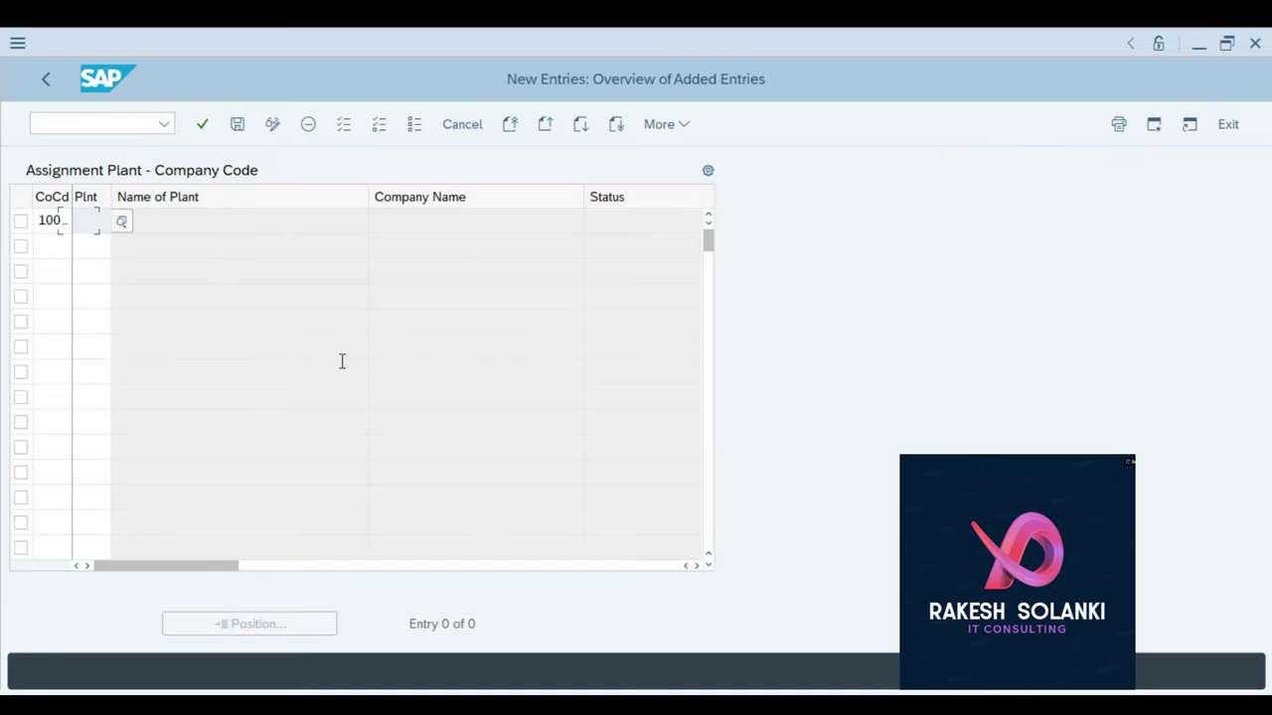
{"action": "type", "text": "0612"}
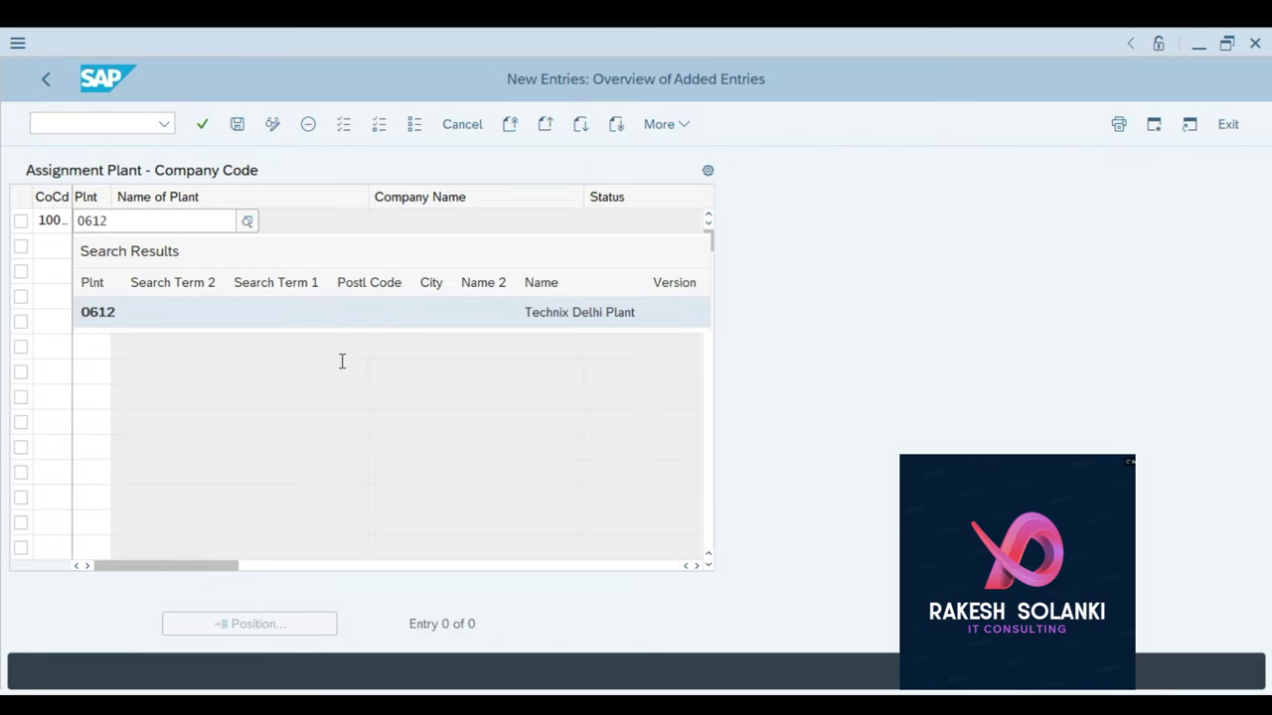
{"action": "key", "text": "Return"}
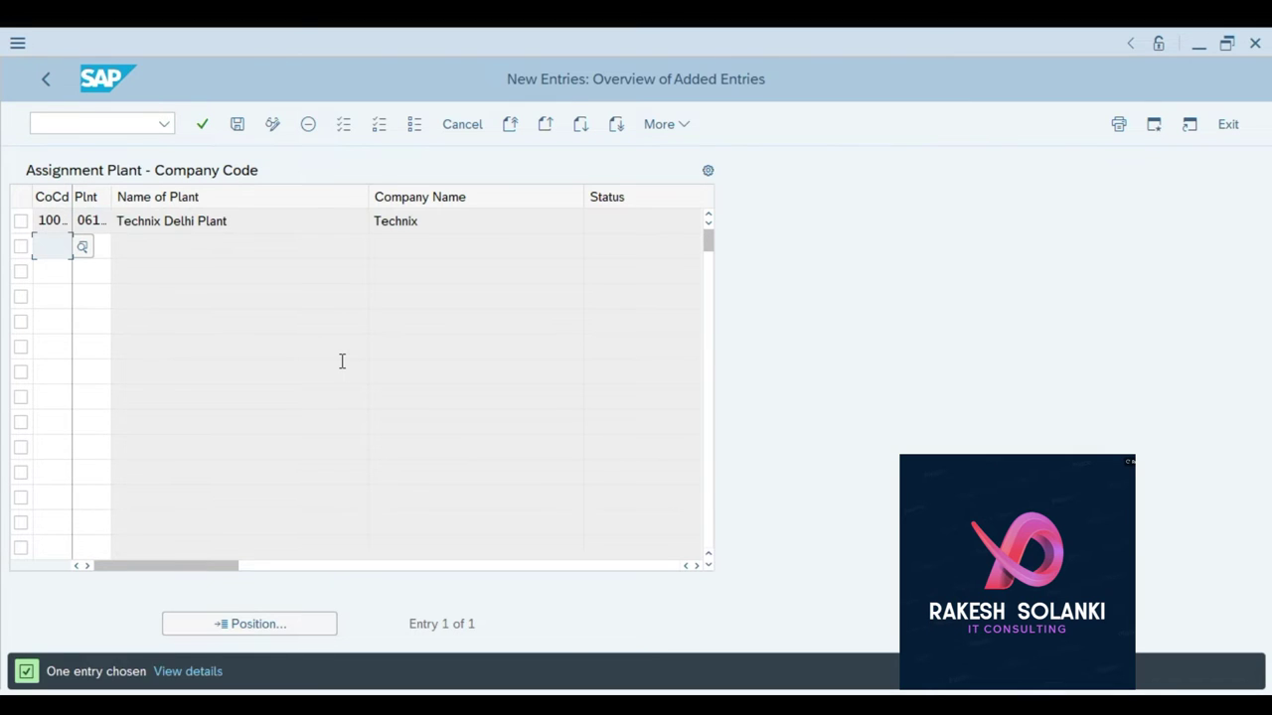
{"action": "left_click", "coordinate": [238, 124]}
{"action": "left_click", "coordinate": [419, 422]}
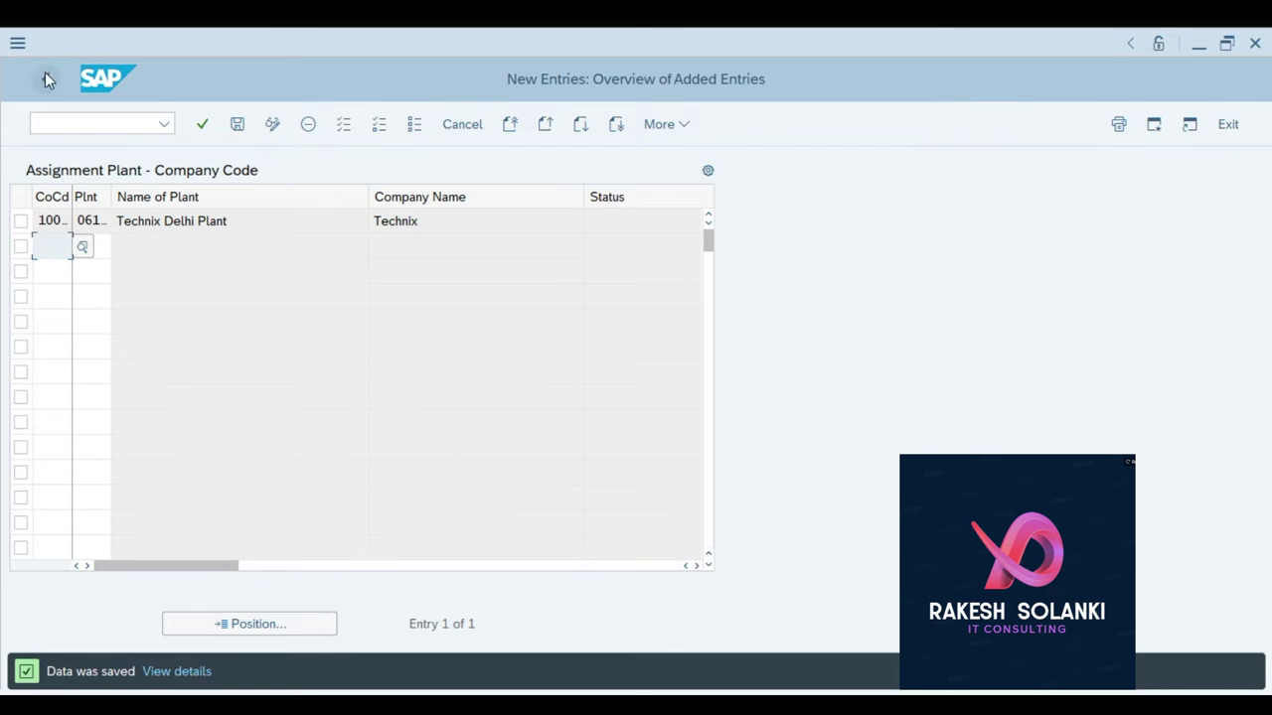
- Return to the Assignment Plant - Company Code overview and widen the company code and plant columns to show full codes
{"action": "left_click", "coordinate": [45, 80]}
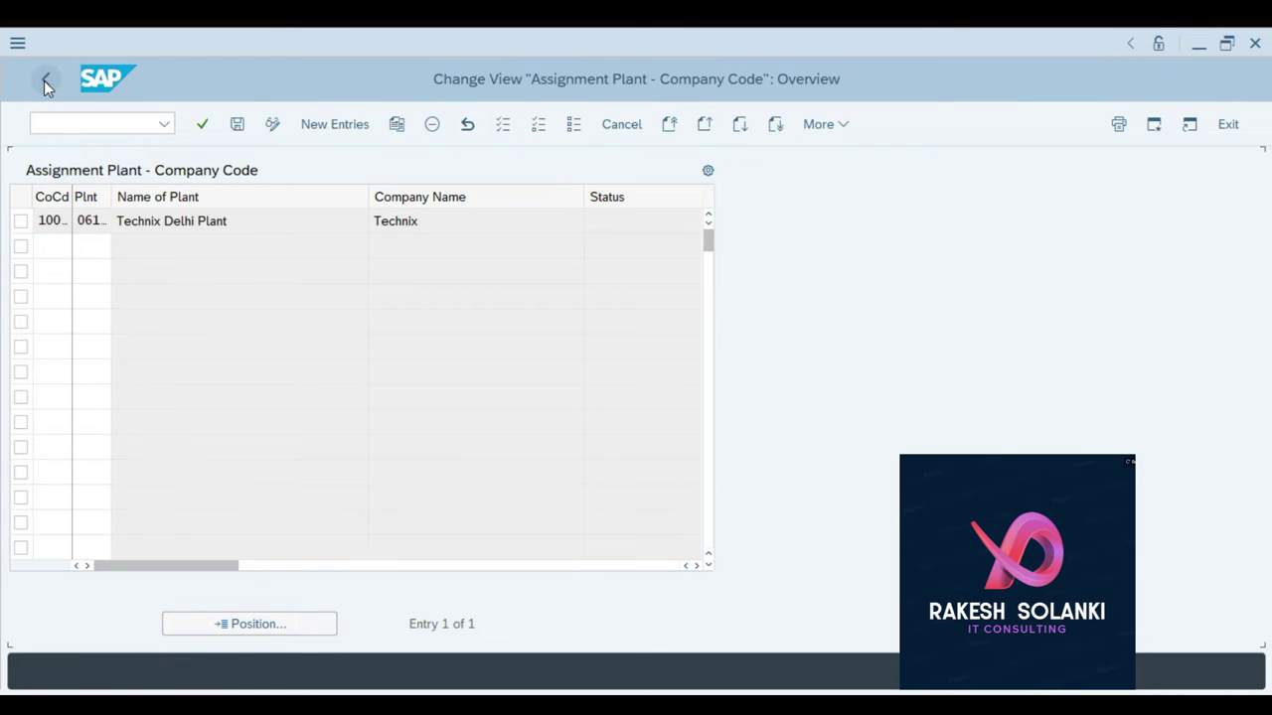
{"action": "double_click", "coordinate": [72, 197]}
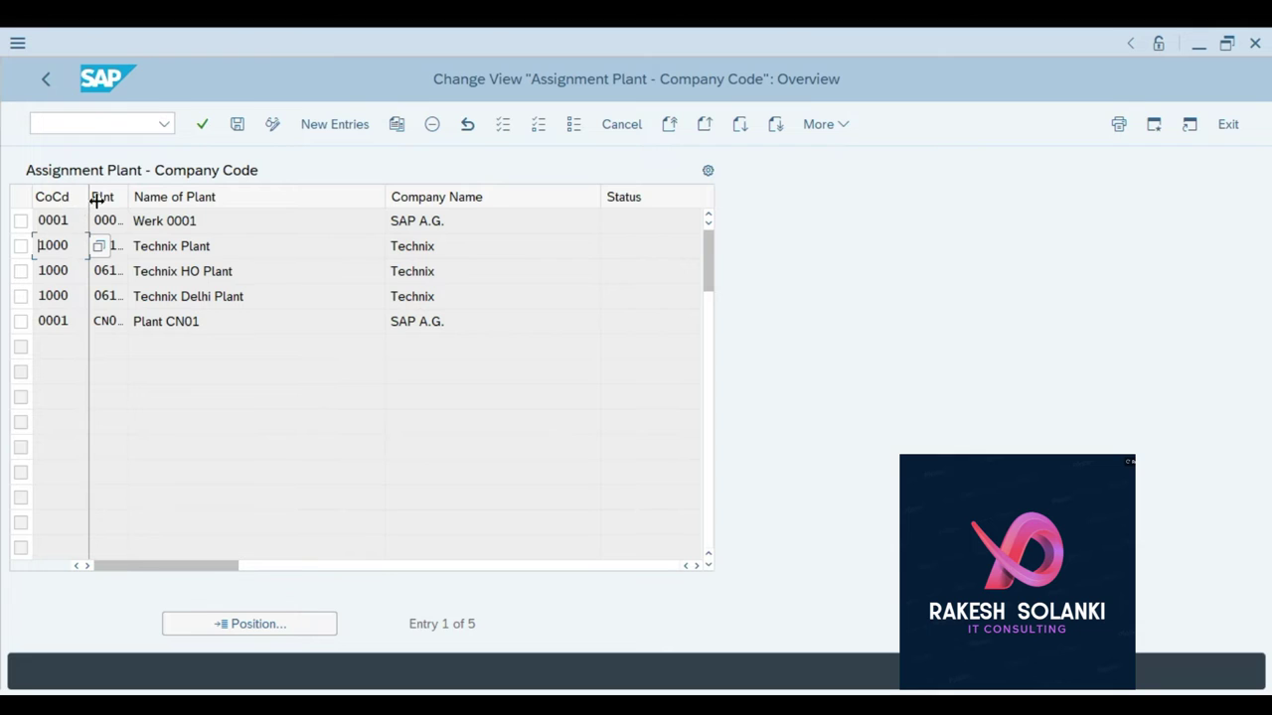
{"action": "left_click", "coordinate": [129, 197]}
{"action": "double_click", "coordinate": [128, 197]}
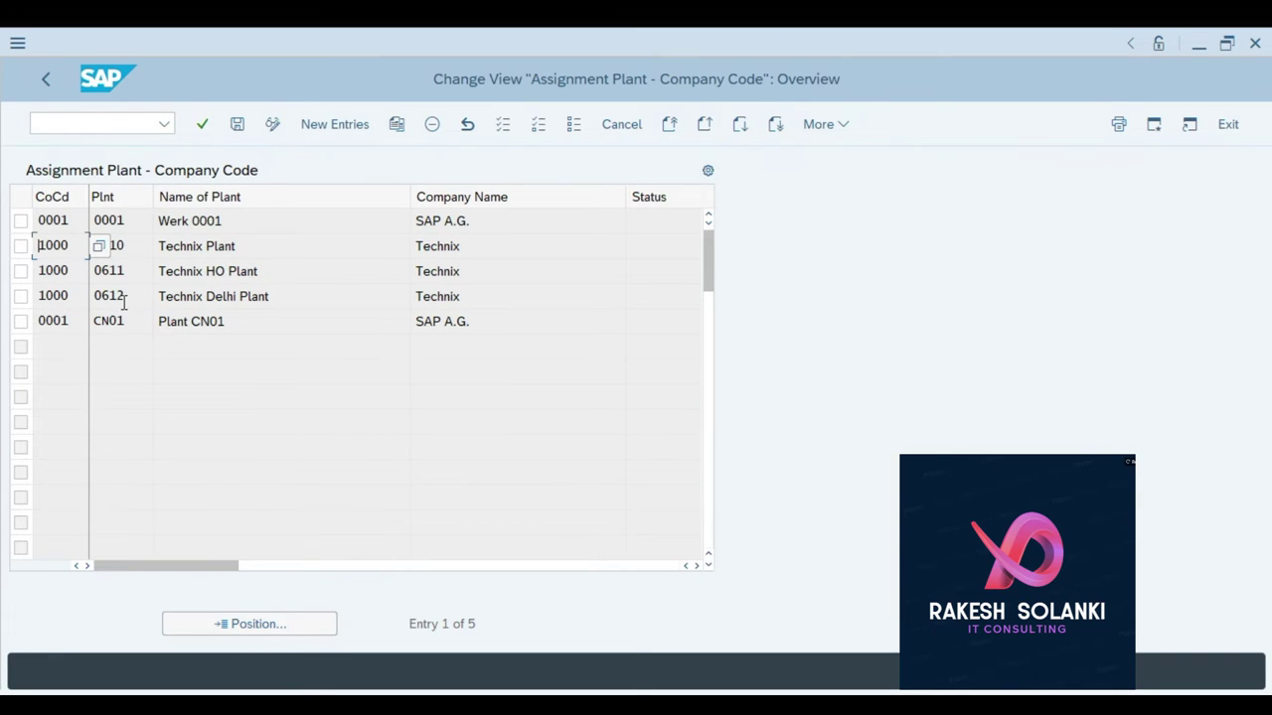
- Switch to the Excel checklist and review the plant assignment example and the Define Sales Organization path
{"action": "key", "text": "alt+Tab"}
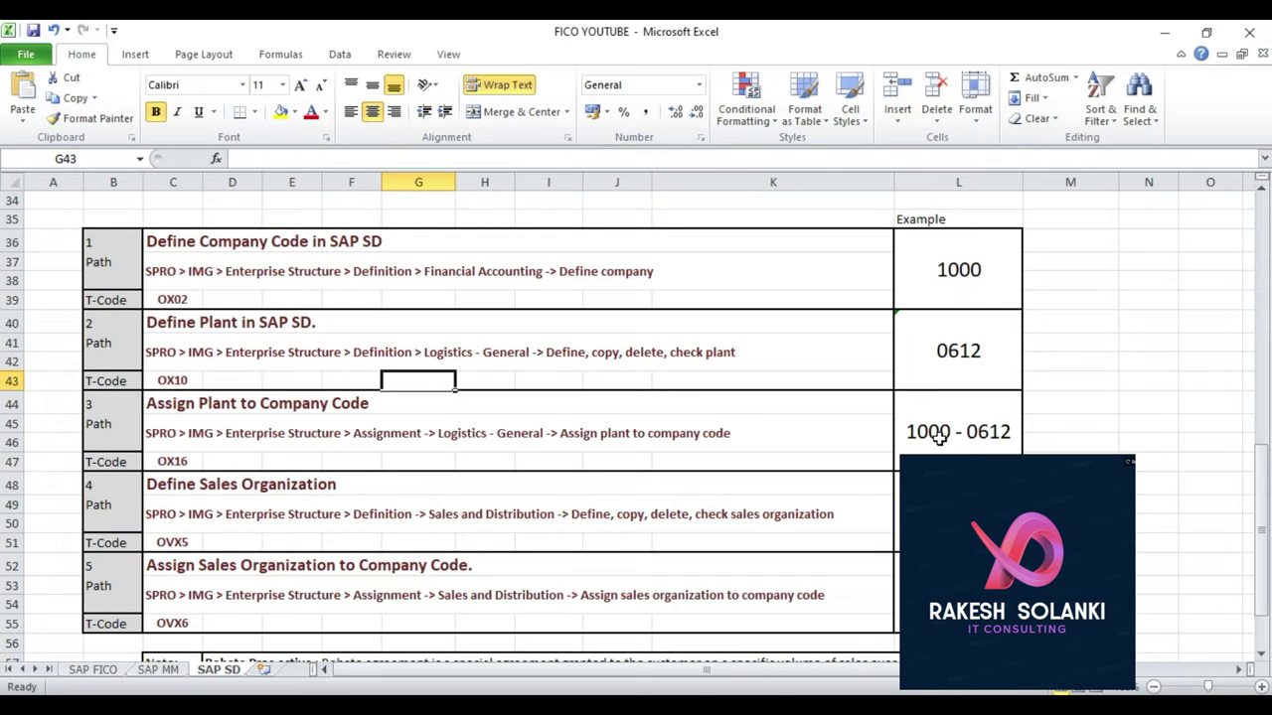
{"action": "left_click", "coordinate": [939, 437]}
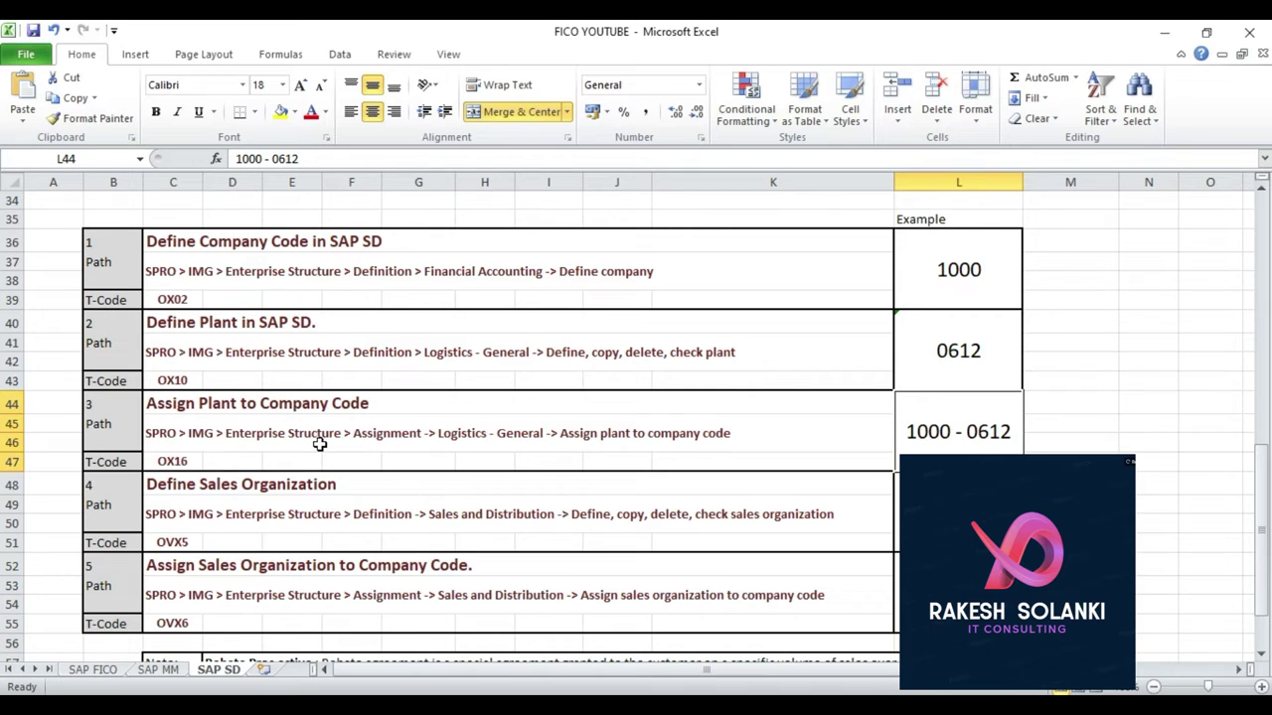
{"action": "left_click", "coordinate": [156, 511]}
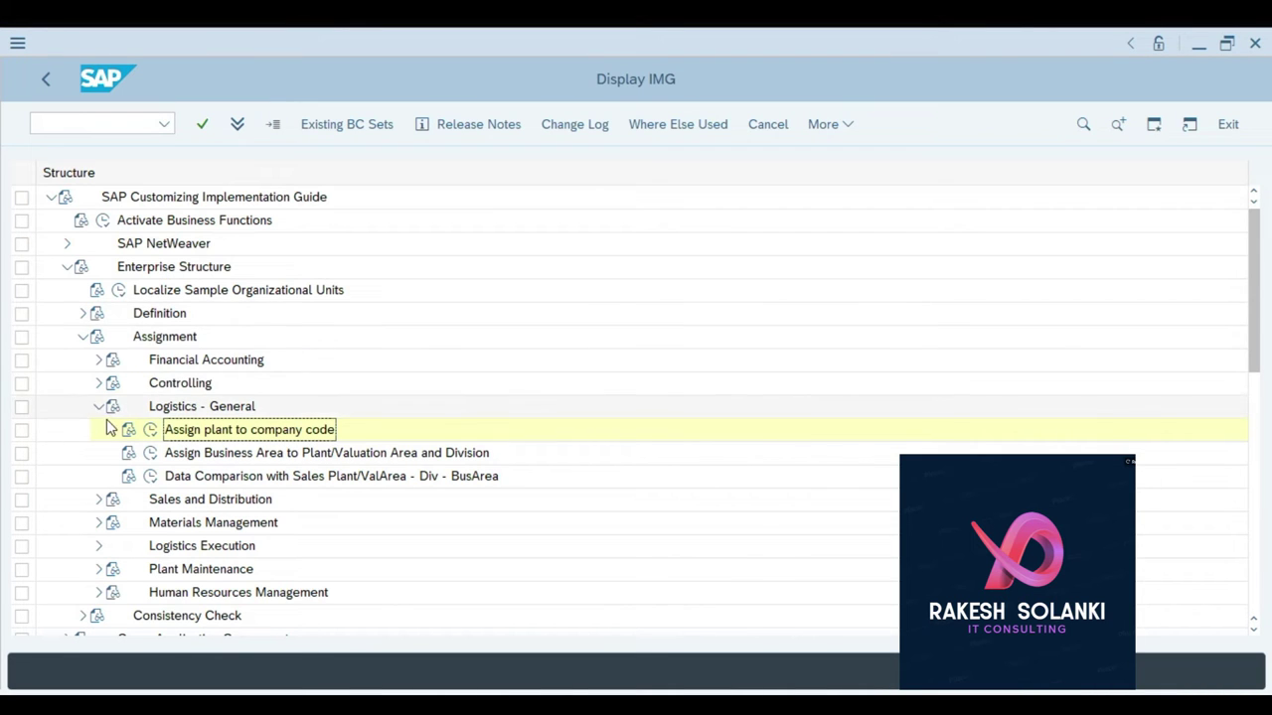
- In SAP, expand Definition and Sales and Distribution in place of Assignment, and open Define Sales Organization
{"action": "left_click", "coordinate": [82, 335]}
{"action": "left_click", "coordinate": [83, 313]}
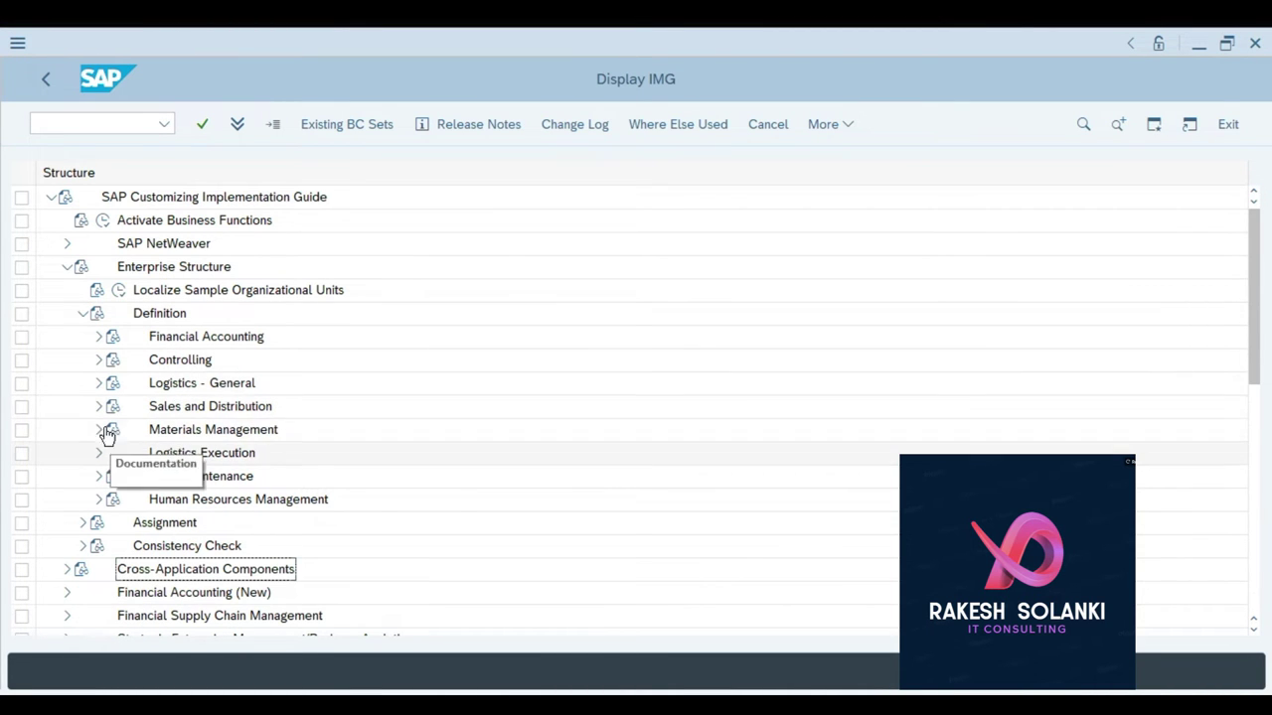
{"action": "left_click", "coordinate": [99, 407]}
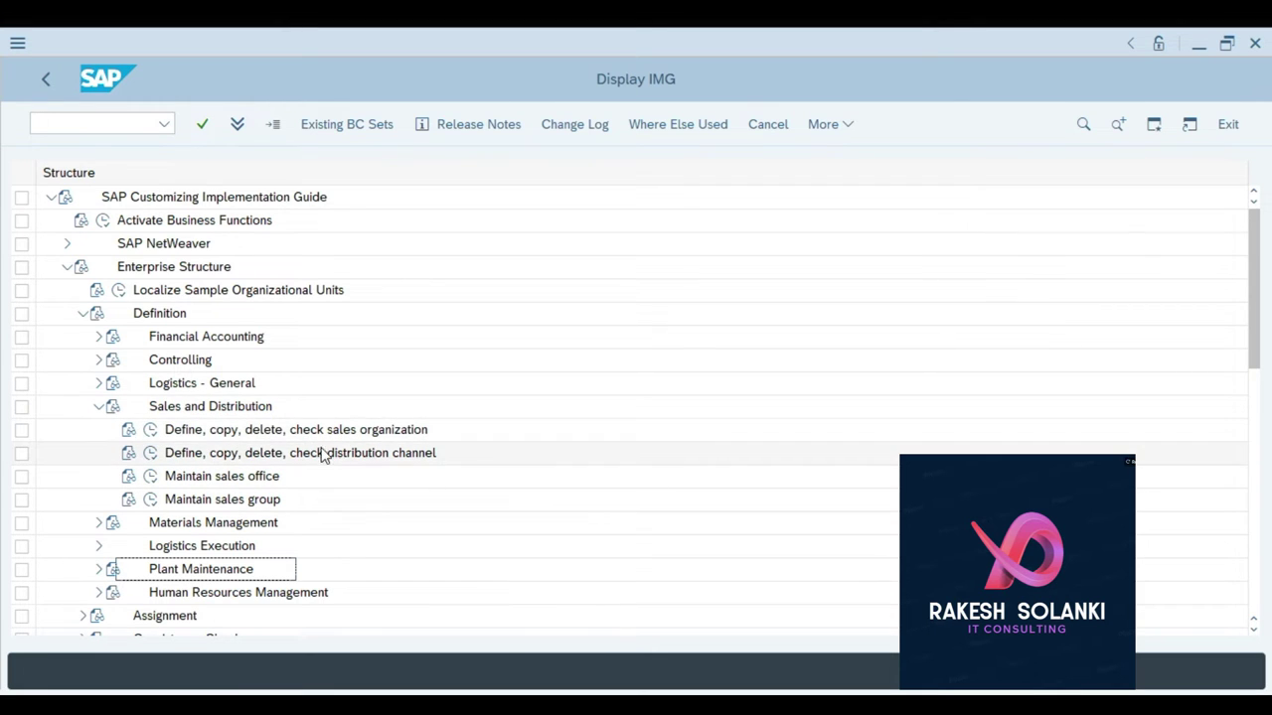
{"action": "left_click", "coordinate": [150, 430]}
{"action": "double_click", "coordinate": [154, 195]}
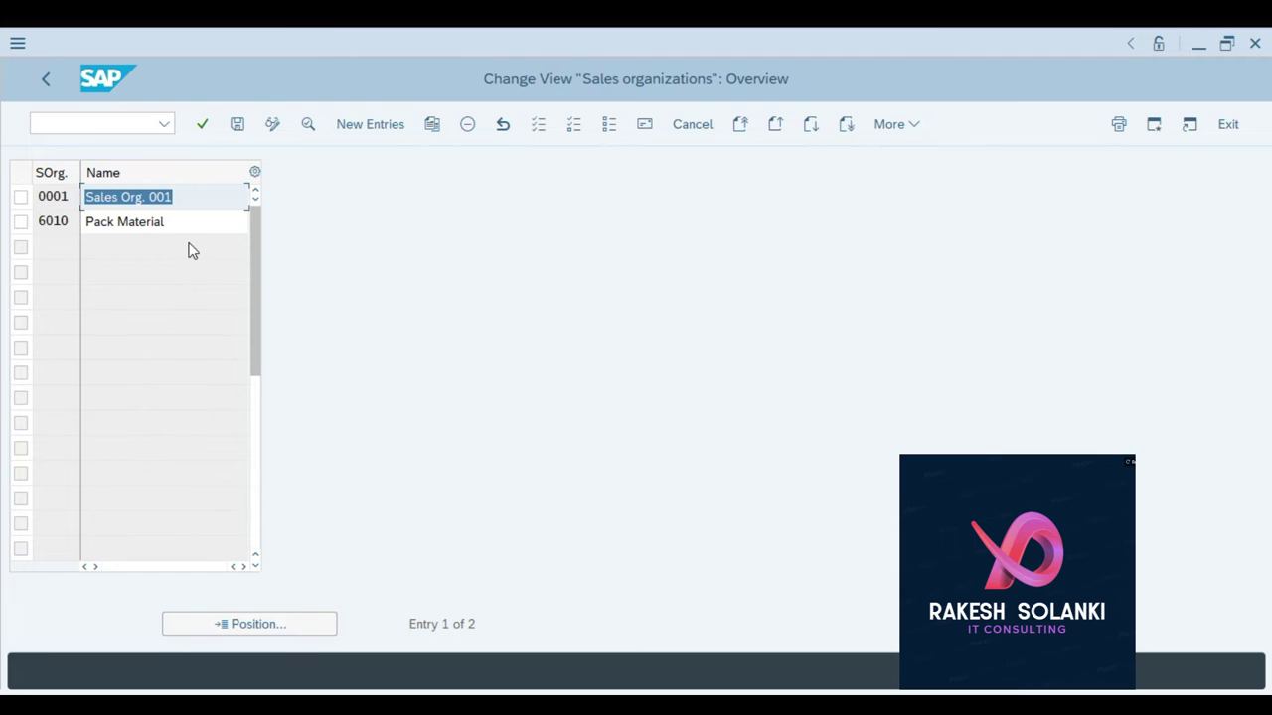
- Check the Excel checklist for the sales organization and create a new SAP entry with code 6020
{"action": "key", "text": "alt+Tab"}
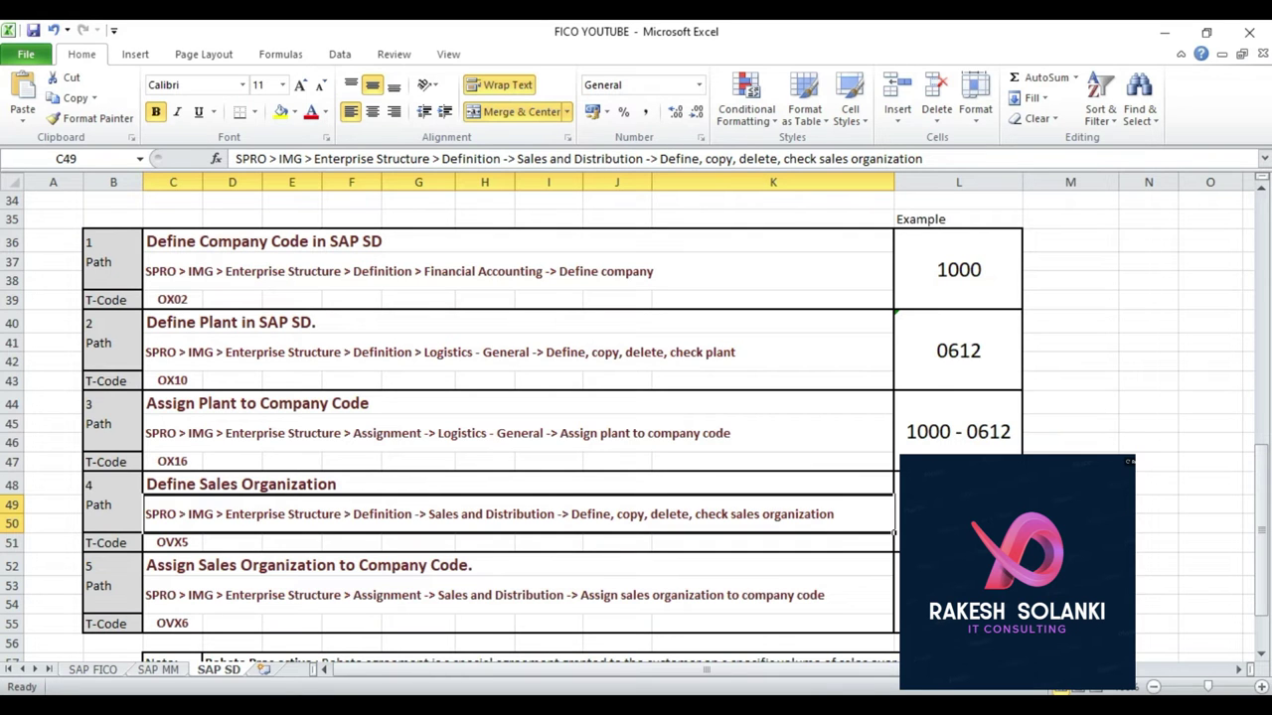
{"action": "key", "text": "alt+Tab"}
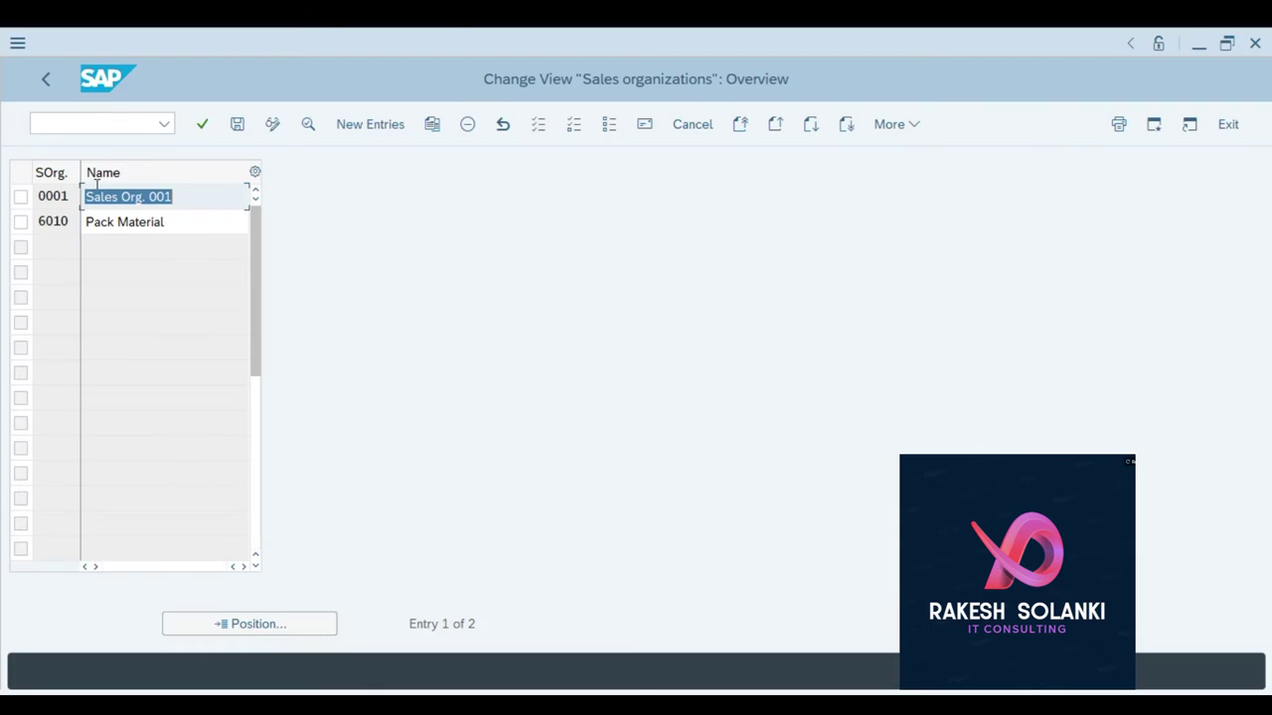
{"action": "left_click", "coordinate": [368, 125]}
{"action": "type", "text": "6020"}
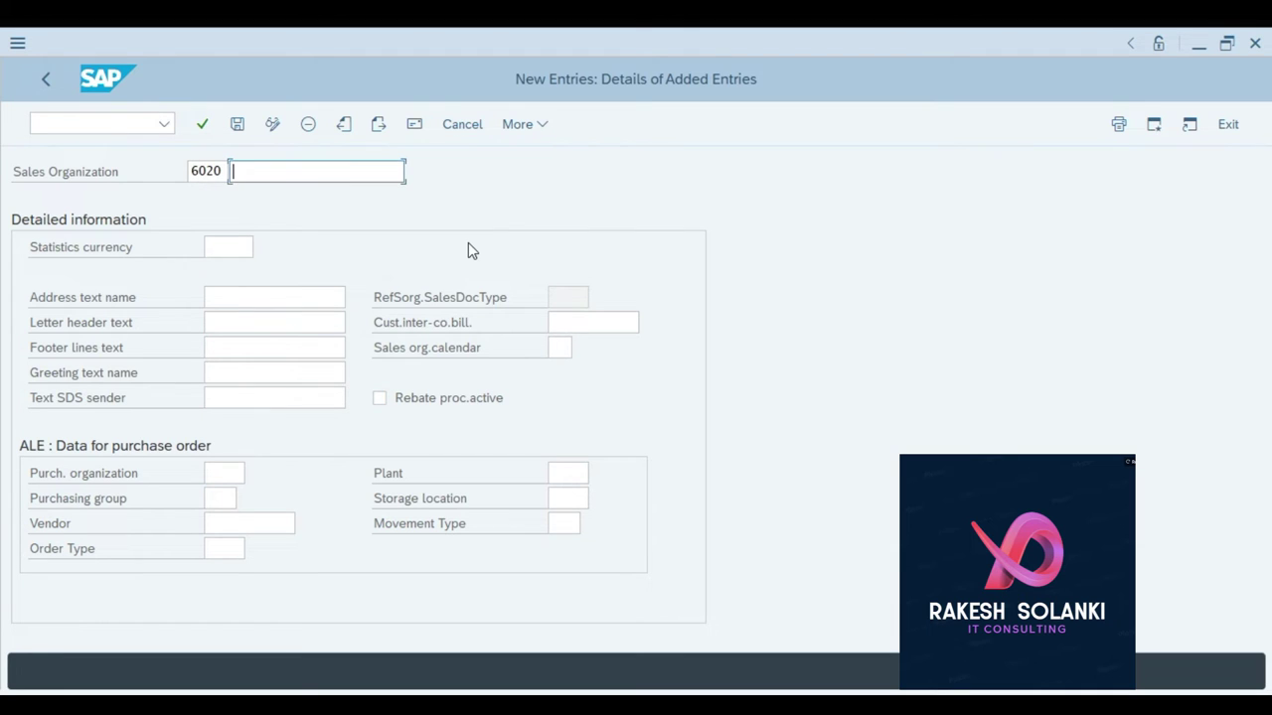
{"action": "type", "text": "Te"}
{"action": "type", "text": "chnix Pl"}
{"action": "key", "text": "BackSpace"}
{"action": "key", "text": "BackSpace"}
{"action": "type", "text": "Loose Materi"}
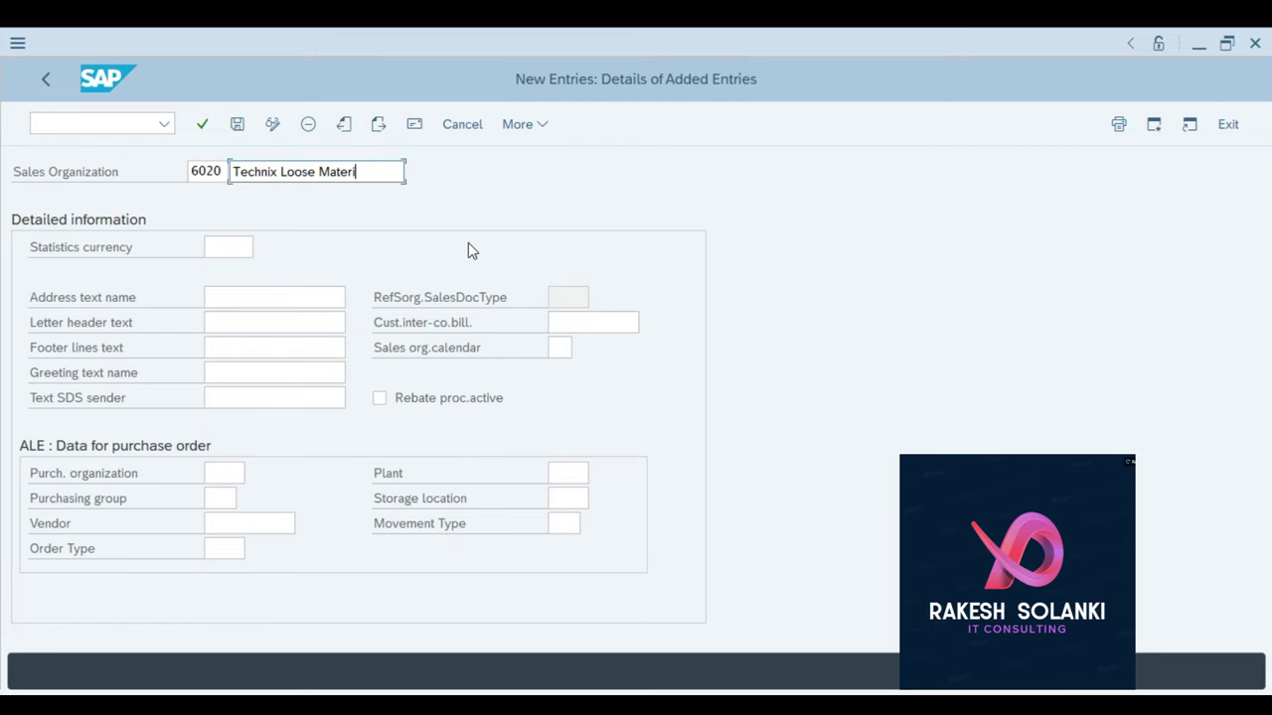
{"action": "left_click", "coordinate": [319, 173]}
{"action": "key", "text": "BackSpace"}
{"action": "key", "text": "End"}
{"action": "key", "text": "BackSpace"}
{"action": "key", "text": "BackSpace"}
{"action": "key", "text": "BackSpace"}
{"action": "key", "text": "BackSpace"}
{"action": "key", "text": "BackSpace"}
{"action": "key", "text": "BackSpace"}
{"action": "key", "text": "BackSpace"}
{"action": "key", "text": "BackSpace"}
{"action": "key", "text": "BackSpace"}
{"action": "key", "text": "BackSpace"}
{"action": "key", "text": "BackSpace"}
{"action": "key", "text": "BackSpace"}
{"action": "key", "text": "BackSpace"}
{"action": "key", "text": "BackSpace"}
{"action": "key", "text": "BackSpace"}
{"action": "key", "text": "BackSpace"}
{"action": "key", "text": "BackSpace"}
{"action": "key", "text": "BackSpace"}
{"action": "key", "text": "BackSpace"}
- Name sales organization 6020 Loose Material and activate its rebate processing
{"action": "type", "text": "Loose Material"}
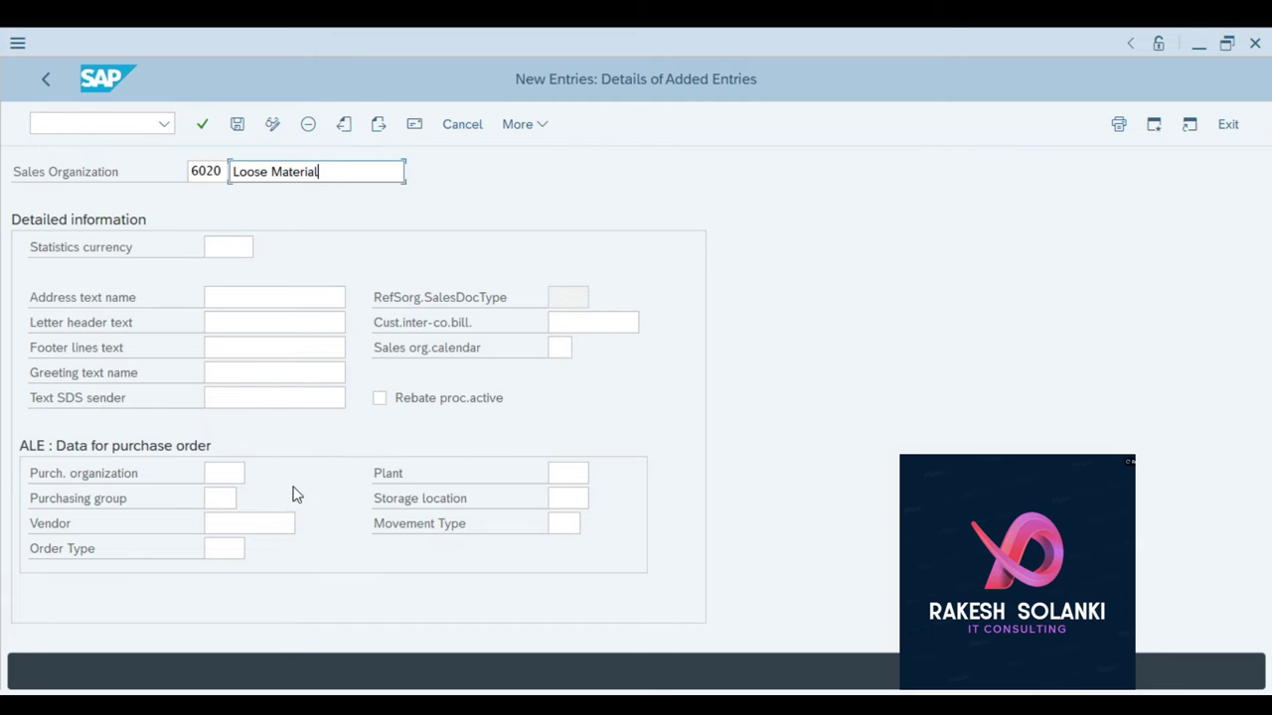
{"action": "left_click", "coordinate": [375, 406]}
- Set the statistics currency to INR and the sales organization calendar to 01
{"action": "left_click", "coordinate": [232, 252]}
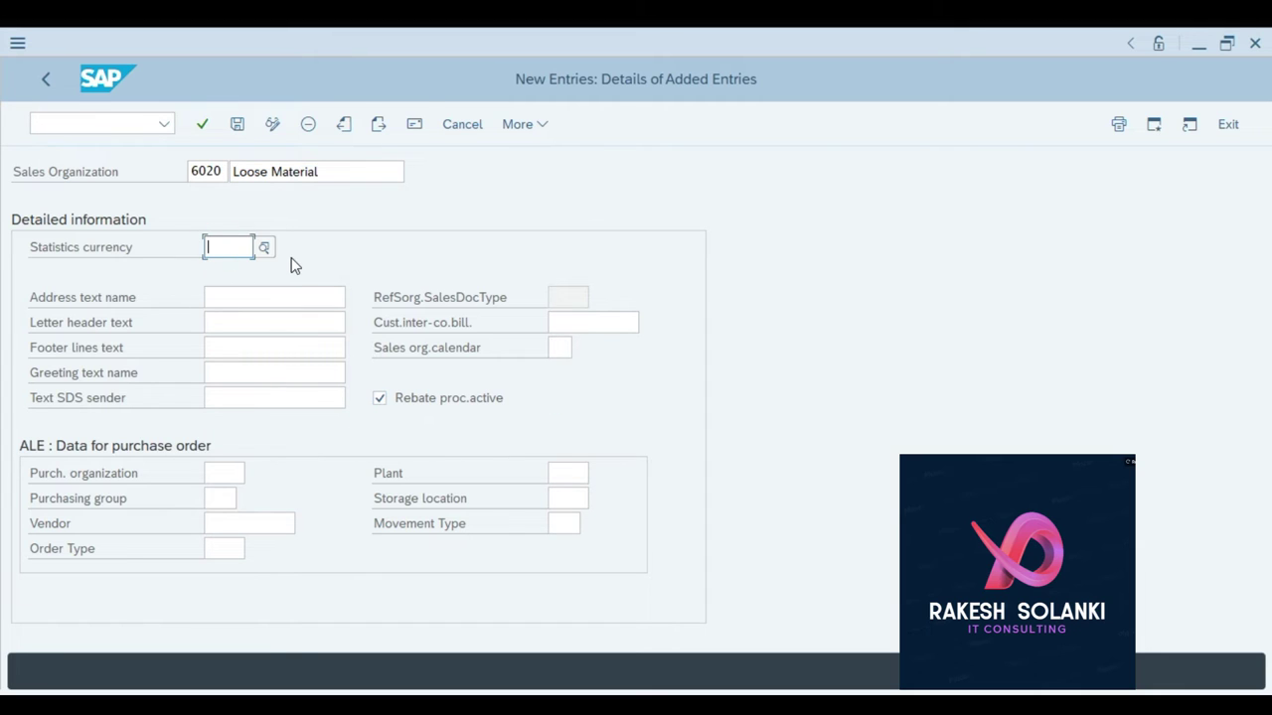
{"action": "type", "text": "inr"}
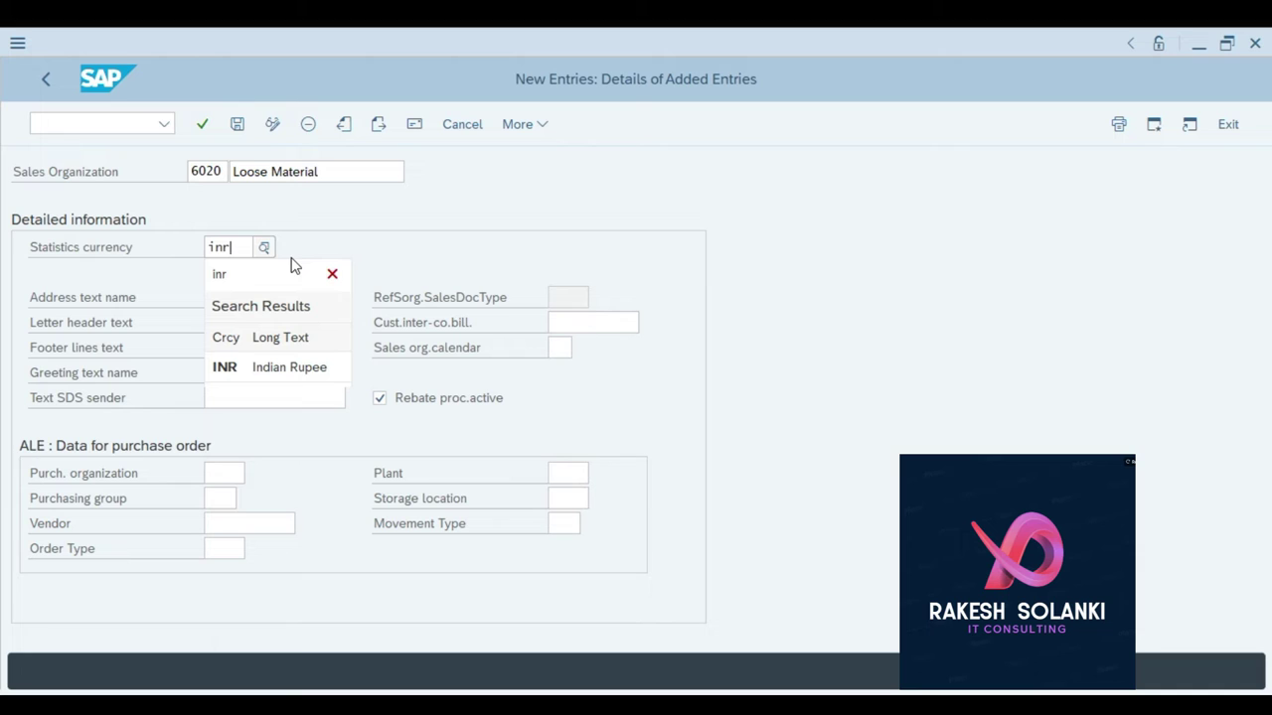
{"action": "left_click", "coordinate": [298, 369]}
{"action": "left_click", "coordinate": [558, 347]}
{"action": "type", "text": "01"}
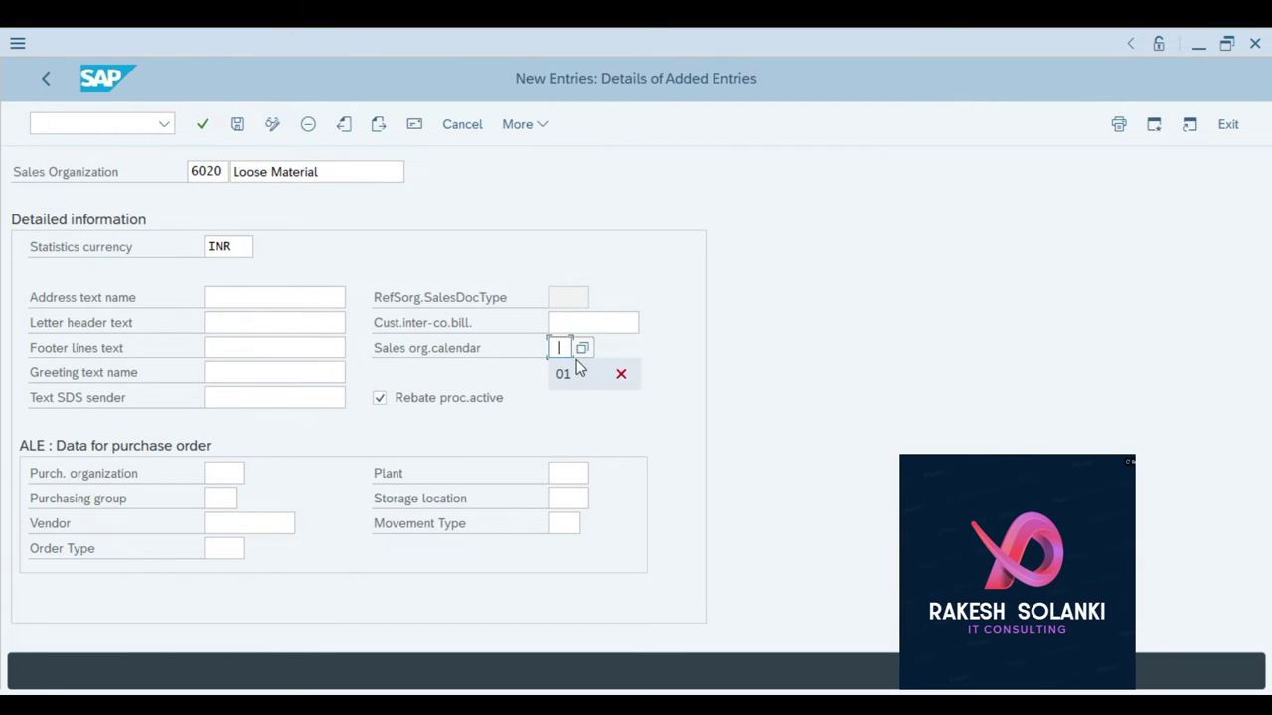
{"action": "left_click", "coordinate": [586, 372]}
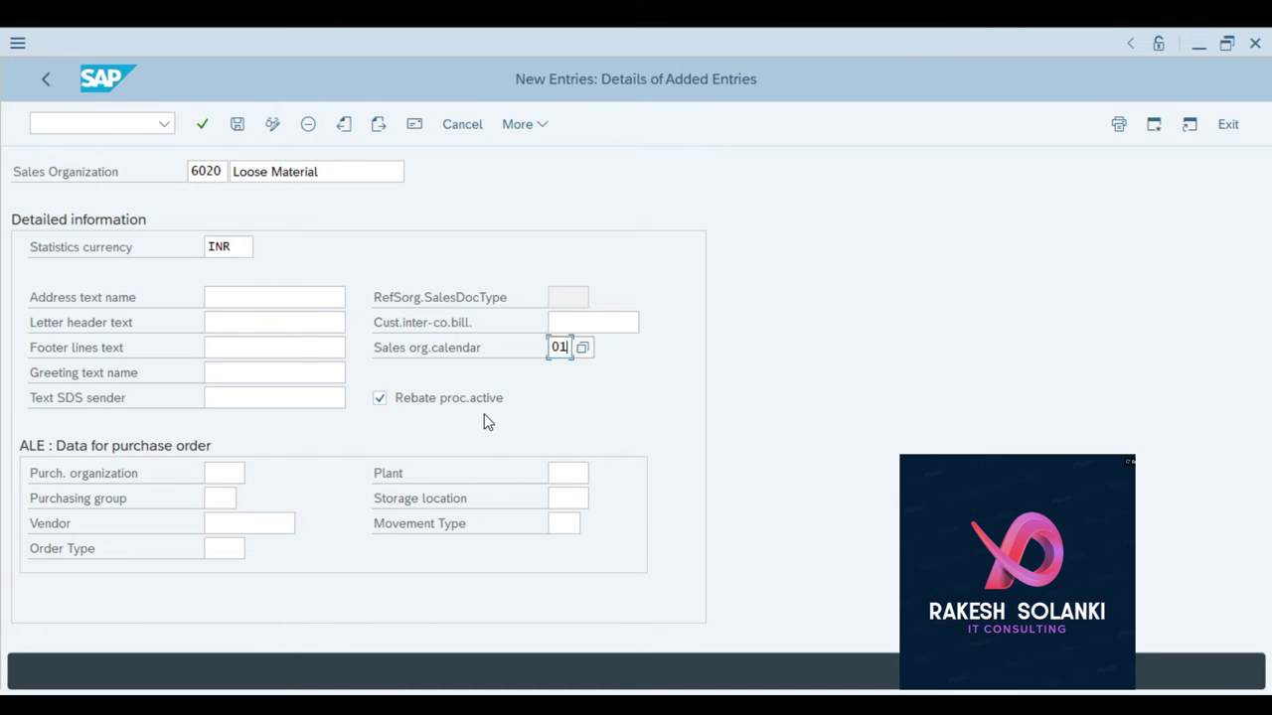
- Read the Rebate Proc.active and Sales Organization notes below the Excel checklist, and return to SAP
{"action": "key", "text": "alt+Tab"}
{"action": "scroll", "coordinate": [483, 414], "scroll_direction": "down", "scroll_amount": 5}
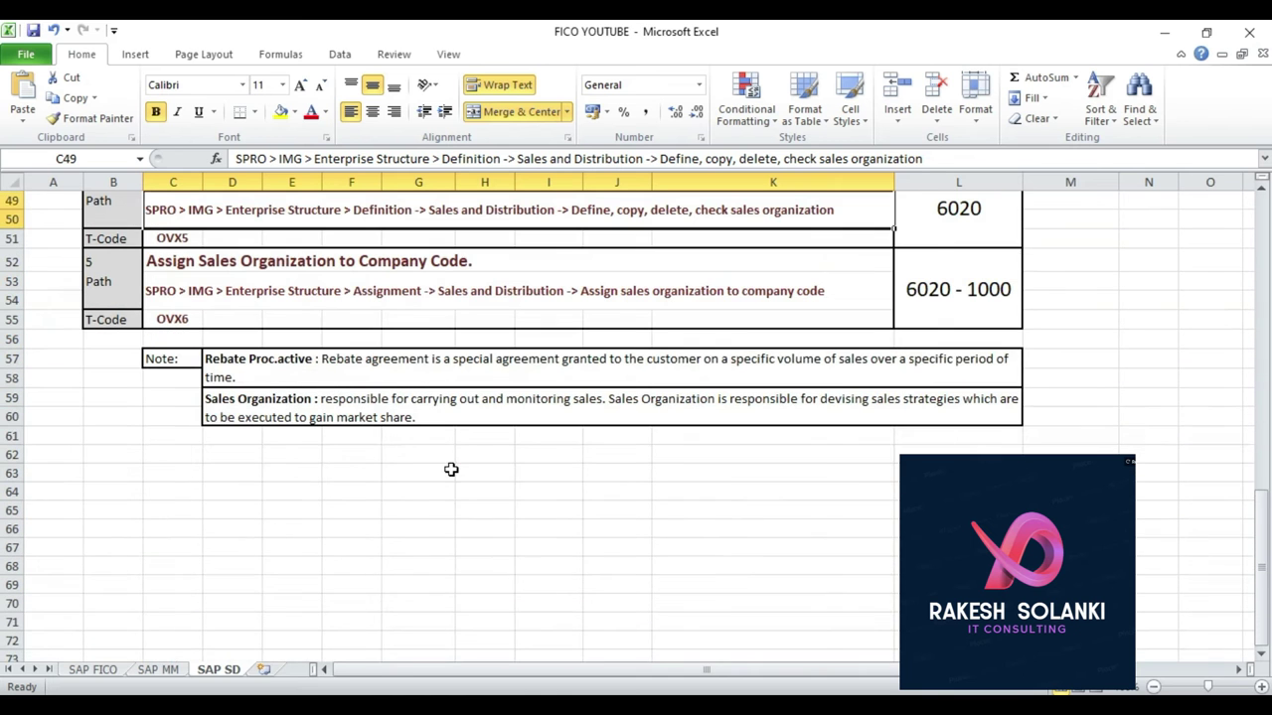
{"action": "left_click", "coordinate": [346, 375]}
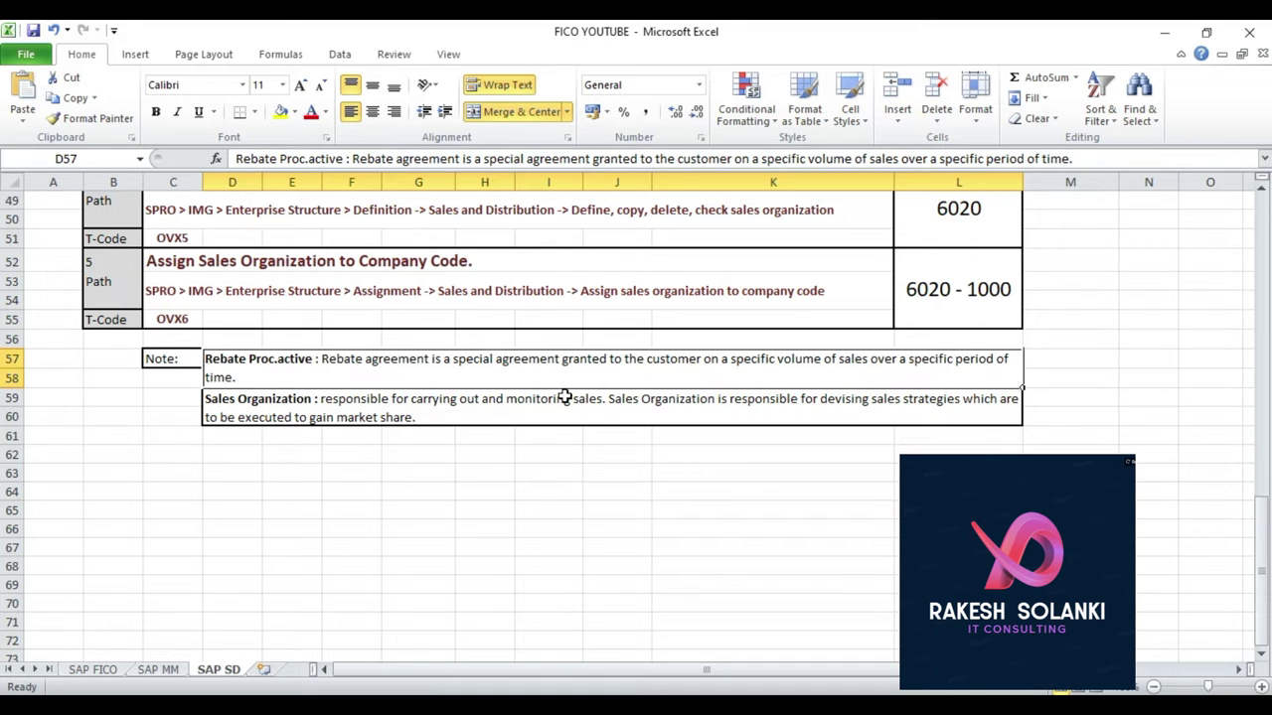
{"action": "key", "text": "alt+Tab"}
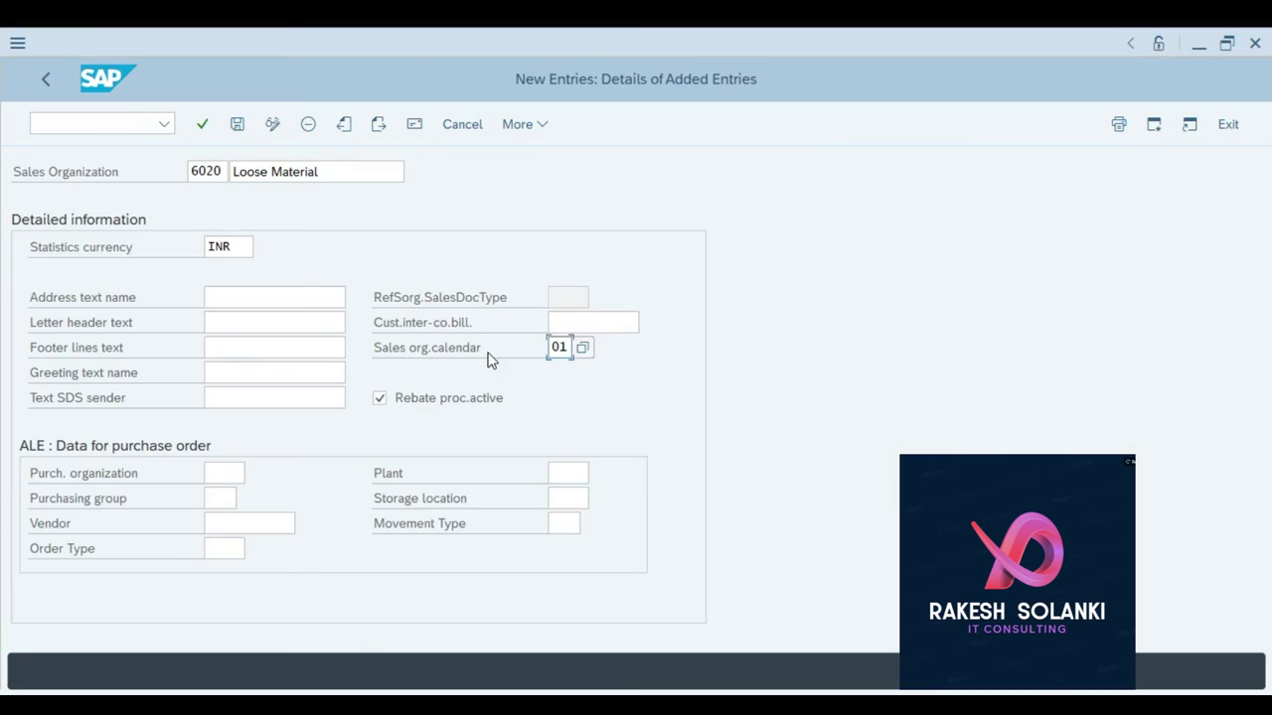
- Save sales organization 6020 with address country IN and region 25 (West Bengal), recording it in the Test TR customizing request
{"action": "left_click", "coordinate": [239, 125]}
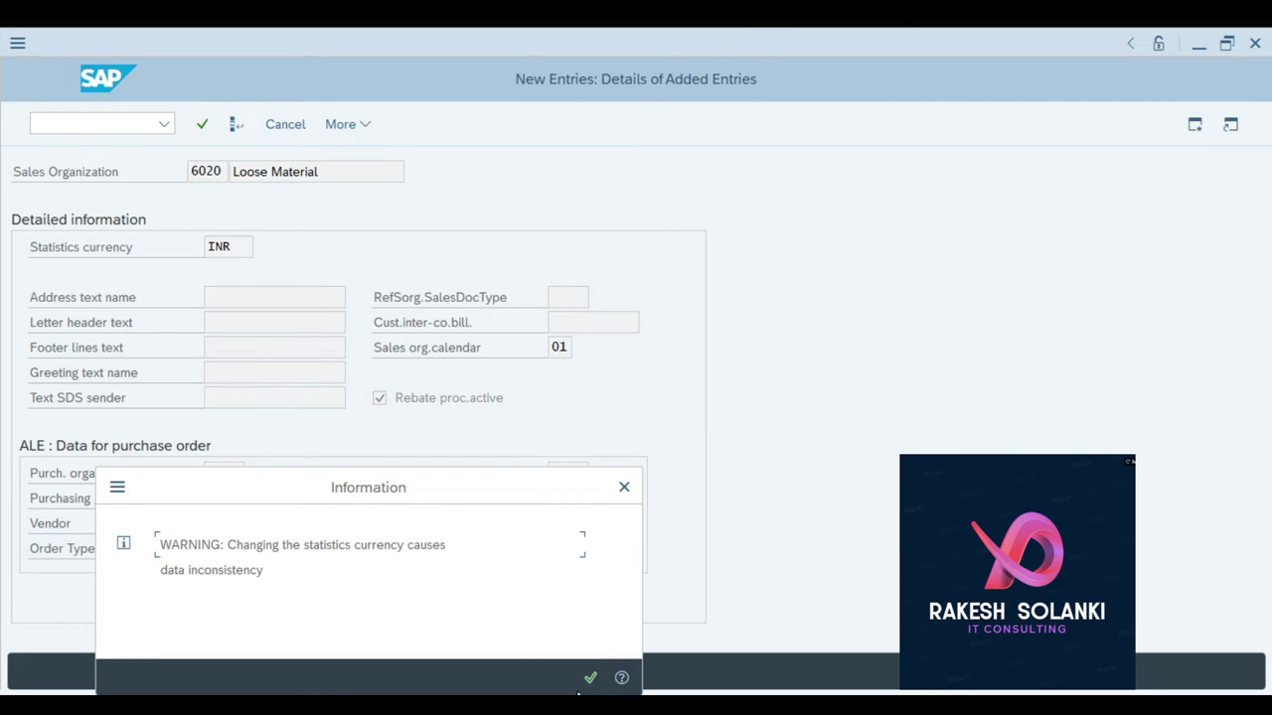
{"action": "left_click", "coordinate": [591, 678]}
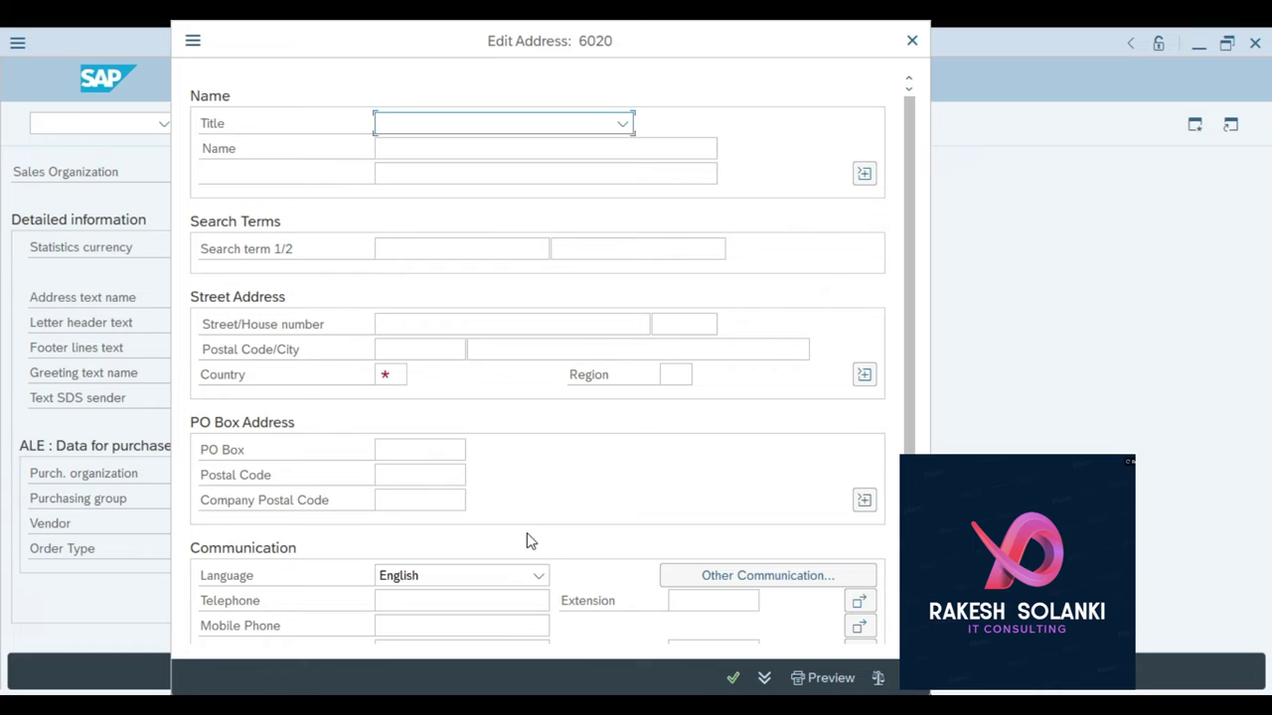
{"action": "left_click", "coordinate": [395, 375]}
{"action": "type", "text": "in"}
{"action": "key", "text": "Tab"}
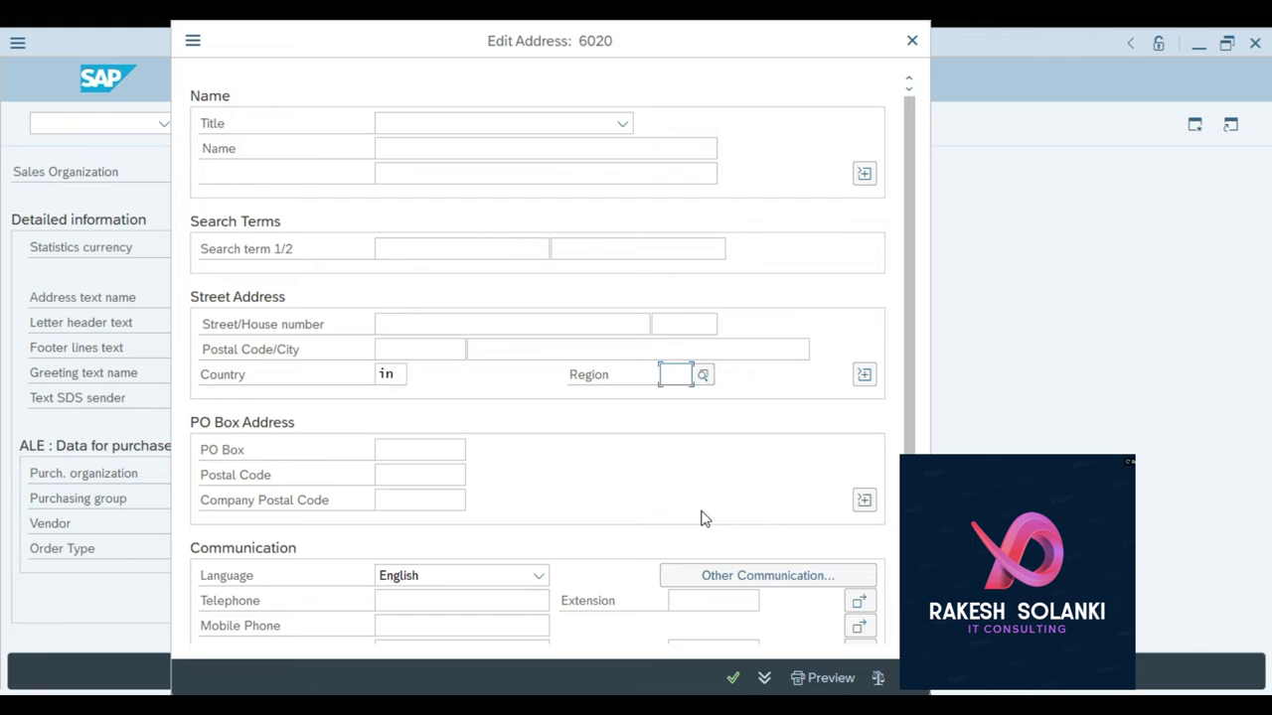
{"action": "type", "text": "25"}
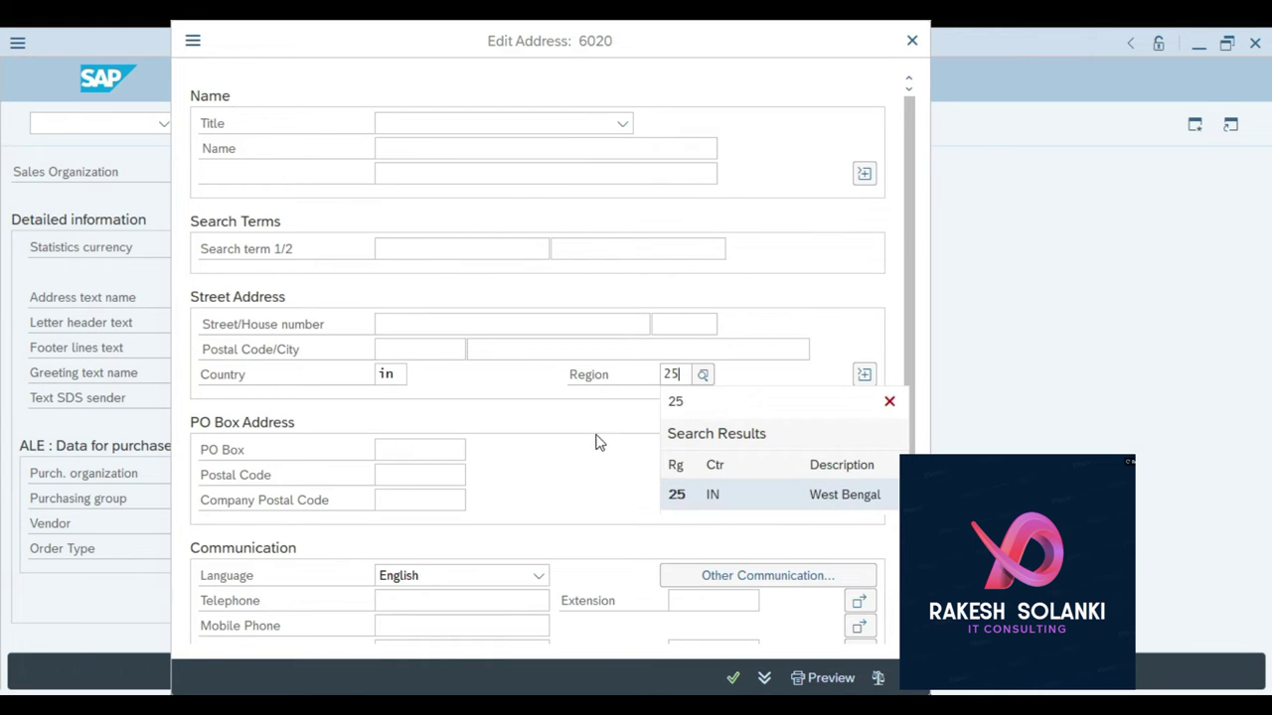
{"action": "left_click", "coordinate": [781, 493]}
{"action": "scroll", "coordinate": [755, 576], "scroll_direction": "down", "scroll_amount": 4}
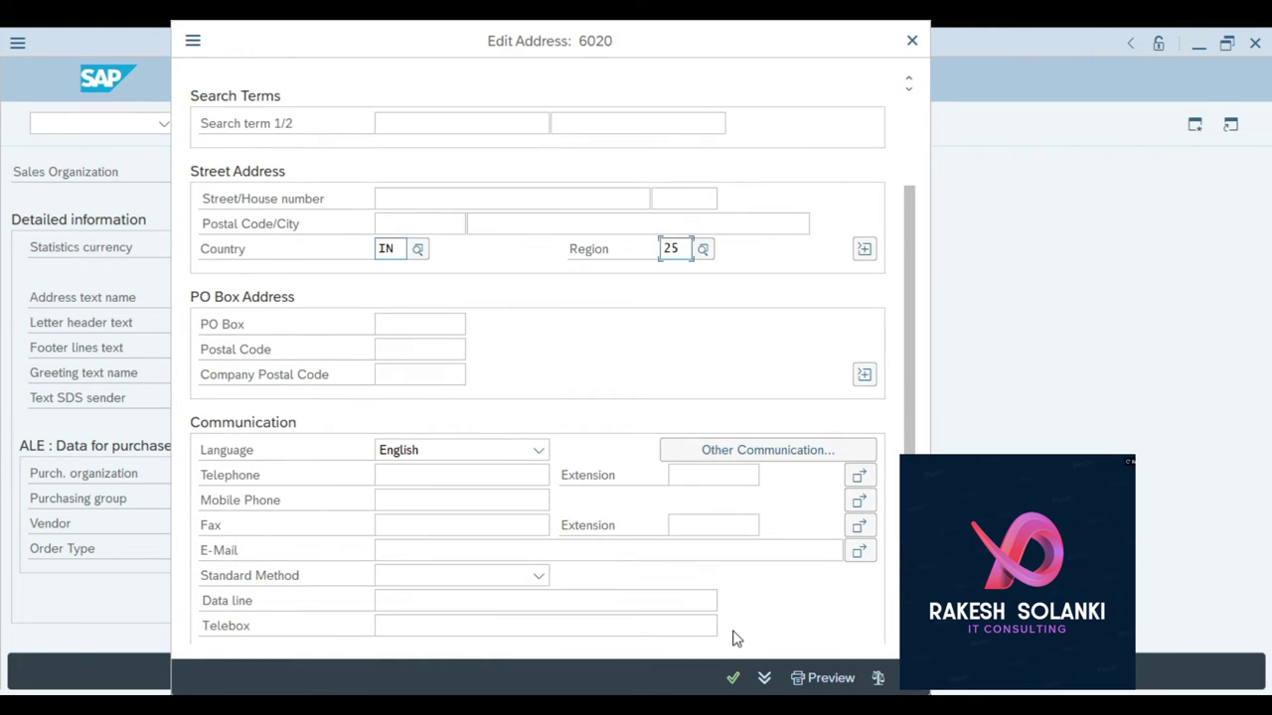
{"action": "left_click", "coordinate": [728, 677]}
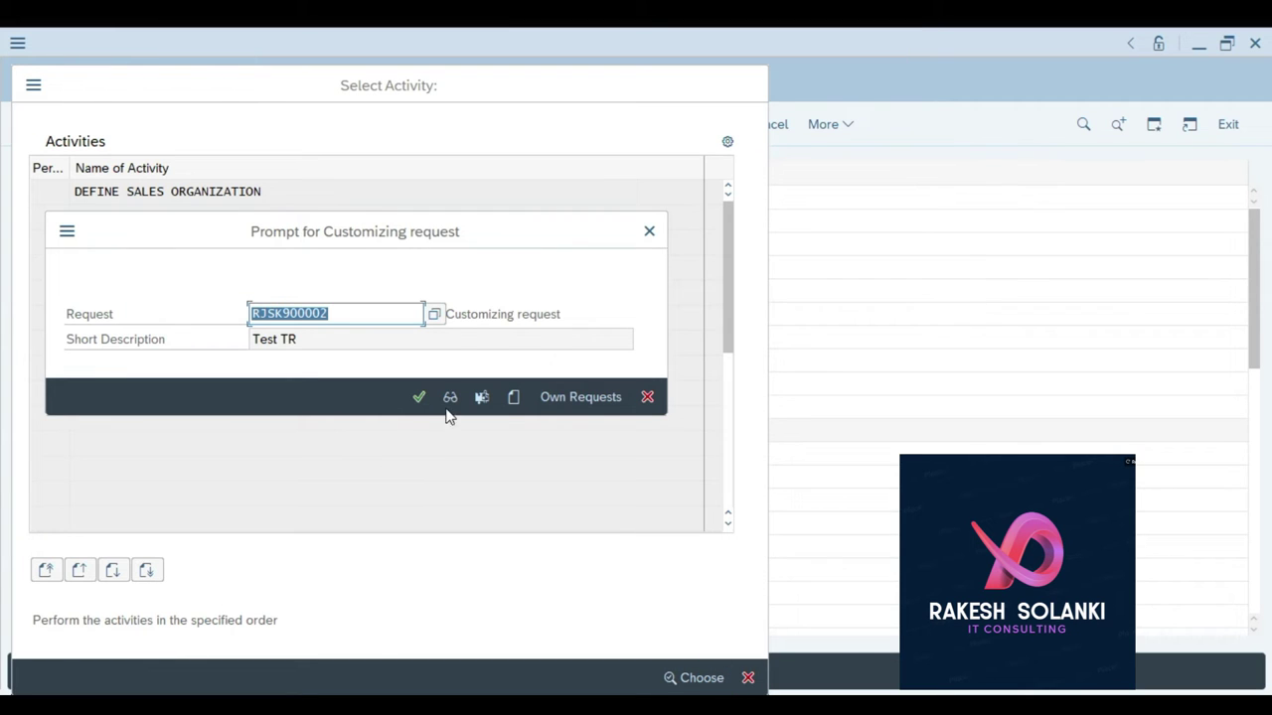
{"action": "left_click", "coordinate": [418, 396]}
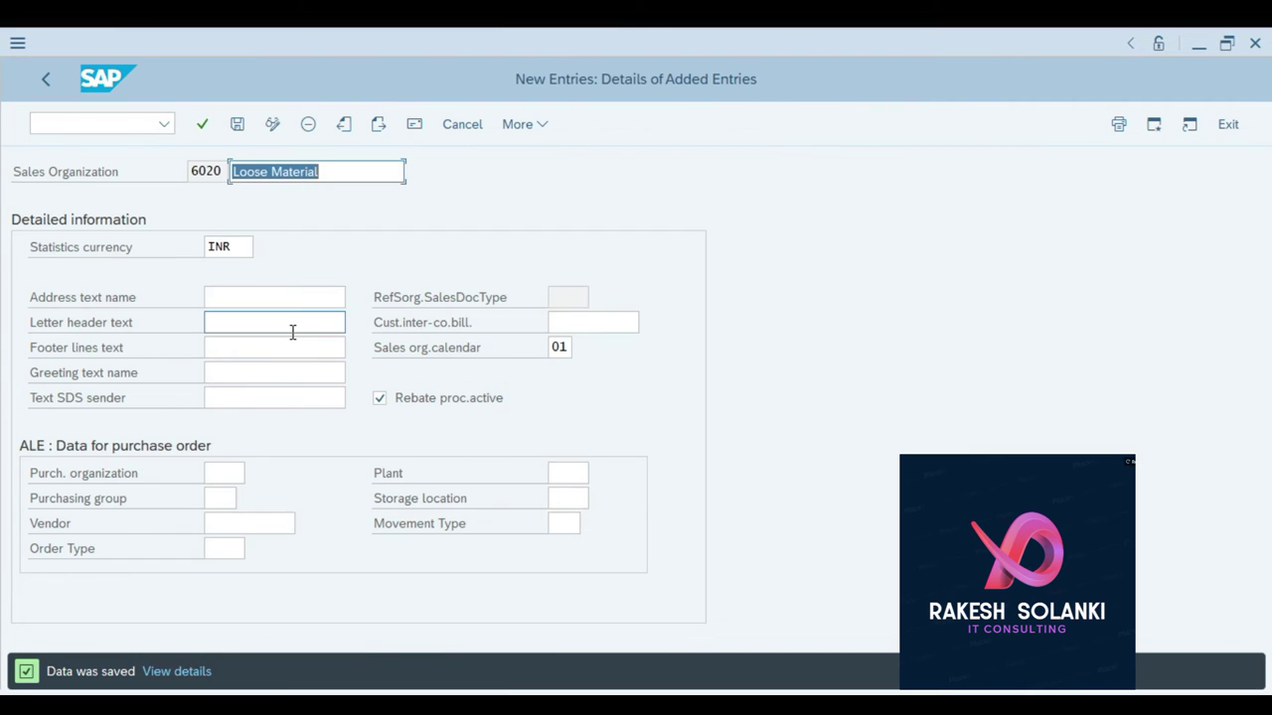
- Reopen the sales organization list from its activity selection and compare its entries with the Define Sales Organization row in the Excel checklist
{"action": "left_click", "coordinate": [46, 79]}
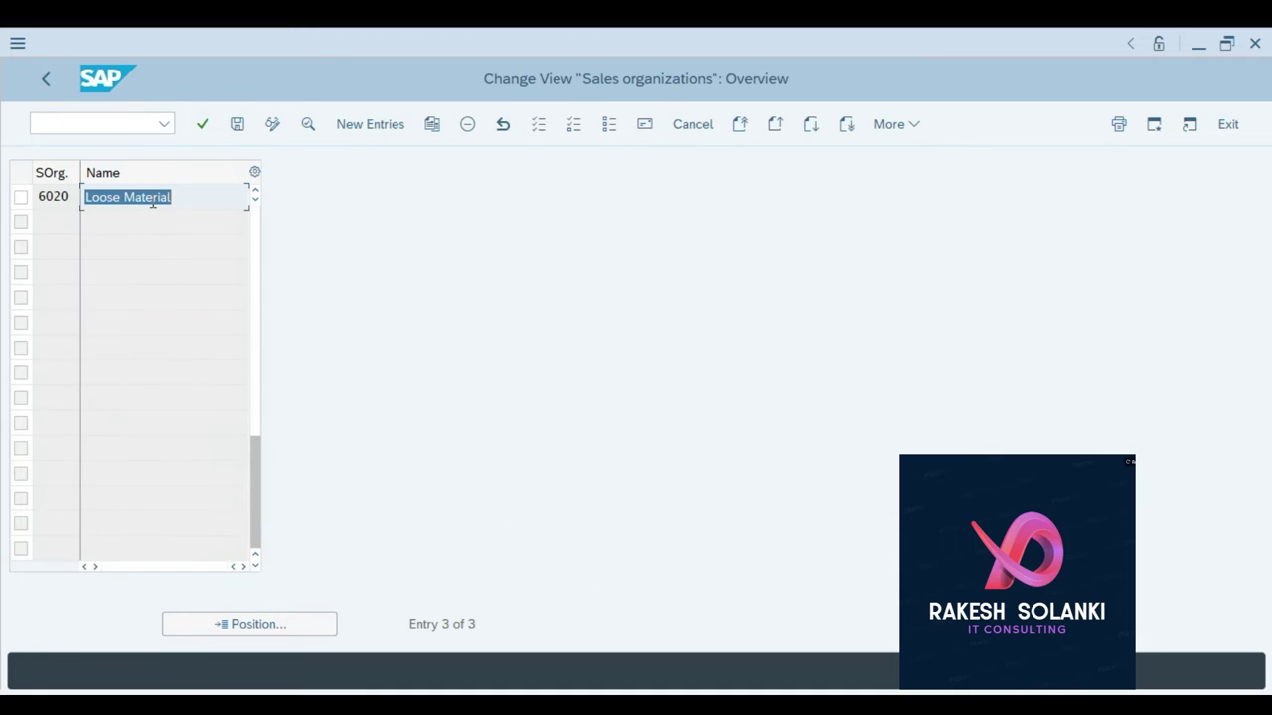
{"action": "left_click", "coordinate": [45, 79]}
{"action": "double_click", "coordinate": [126, 191]}
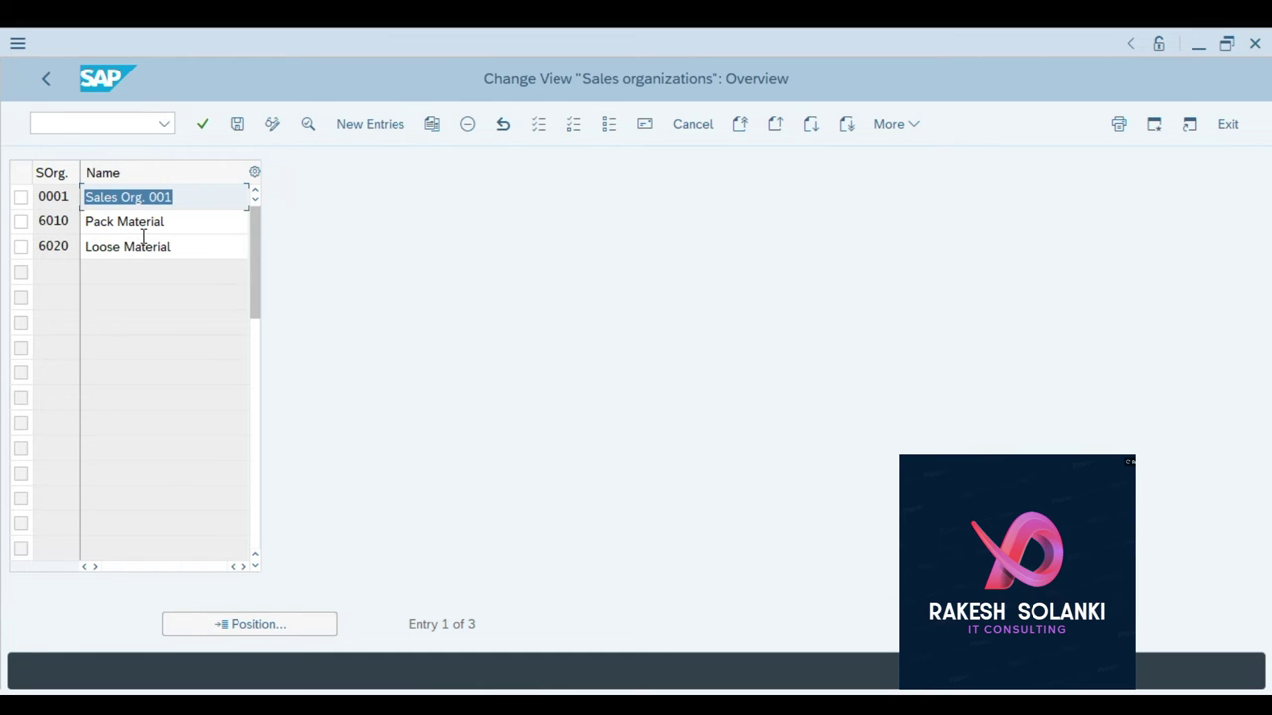
{"action": "key", "text": "alt+Tab"}
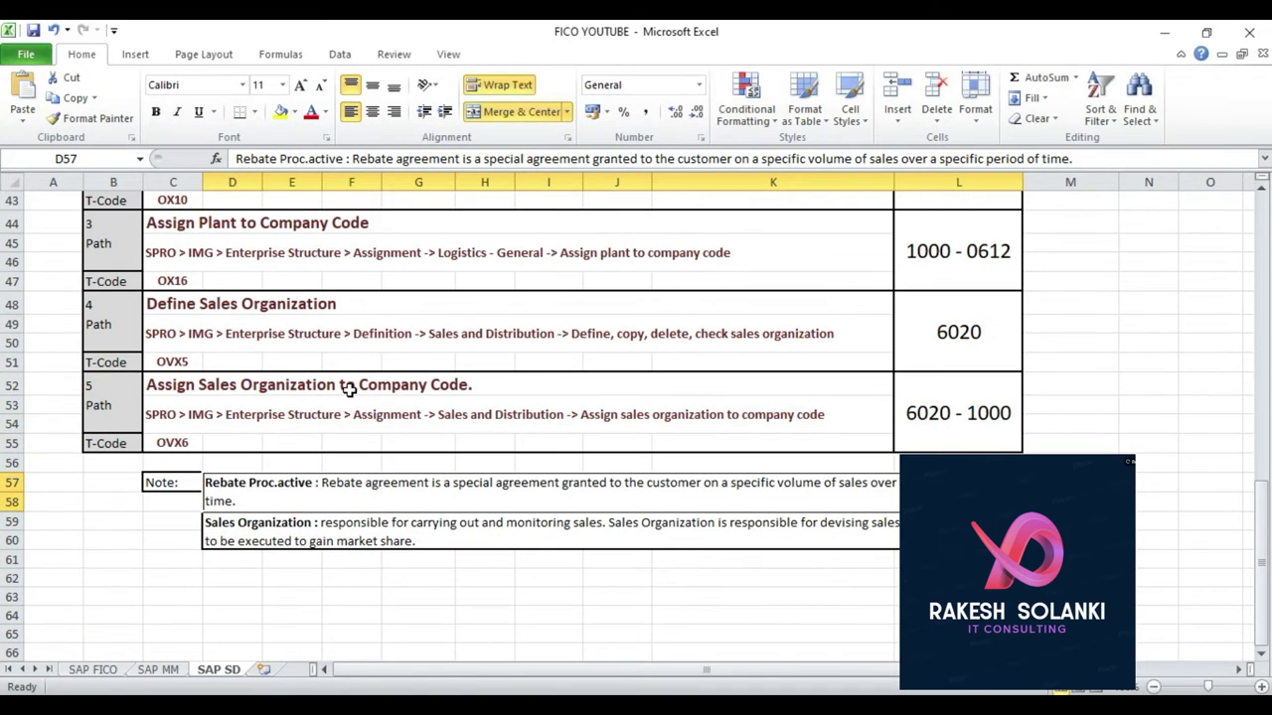
{"action": "left_click", "coordinate": [238, 308]}
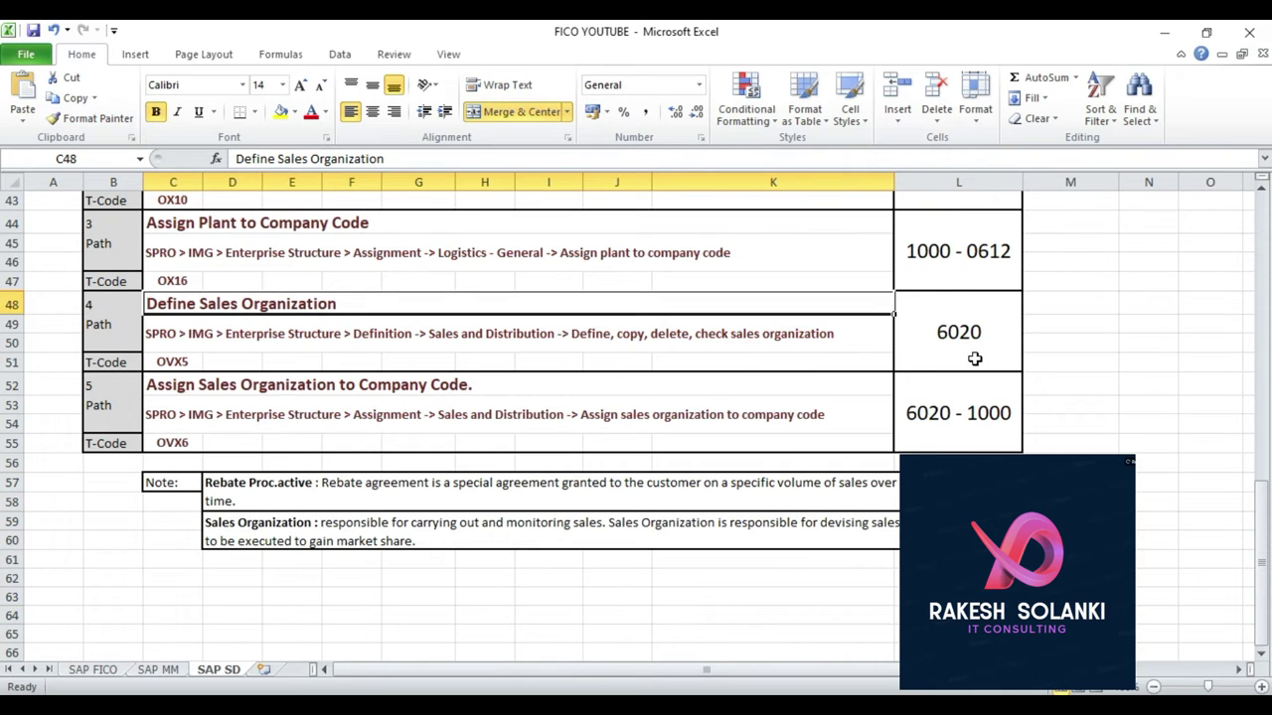
{"action": "key", "text": "alt+Tab"}
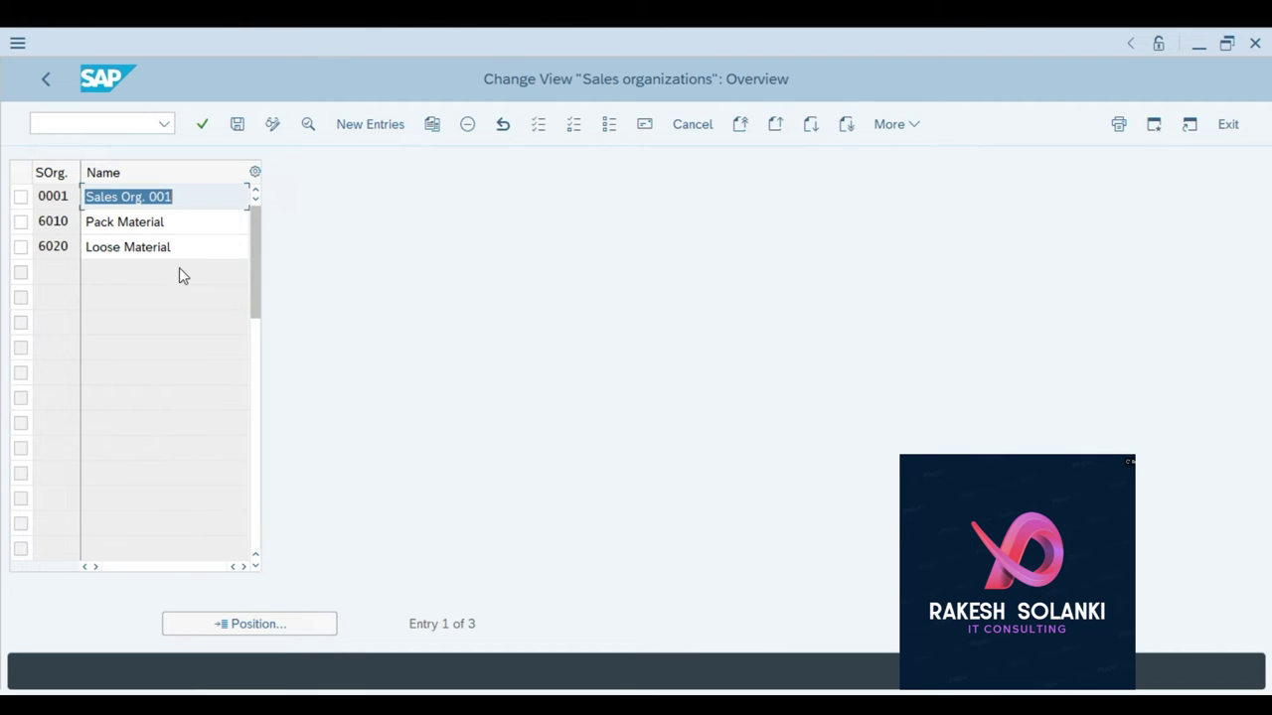
{"action": "key", "text": "alt+Tab"}
{"action": "scroll", "coordinate": [477, 447], "scroll_direction": "up", "scroll_amount": 3}
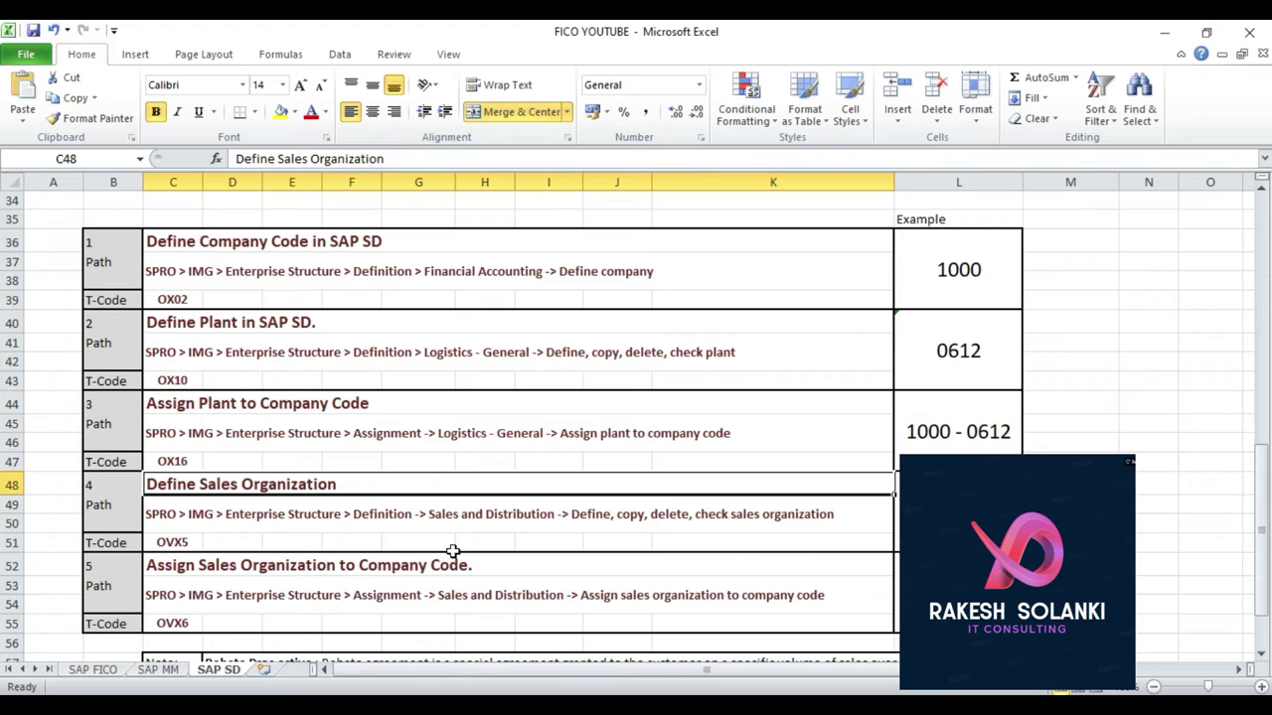
- Return to the SAP IMG and open Assign sales organization to company code under Enterprise Structure, Assignment, Sales and Distribution
{"action": "key", "text": "alt+Tab"}
{"action": "key", "text": "F3"}
{"action": "key", "text": "F12"}
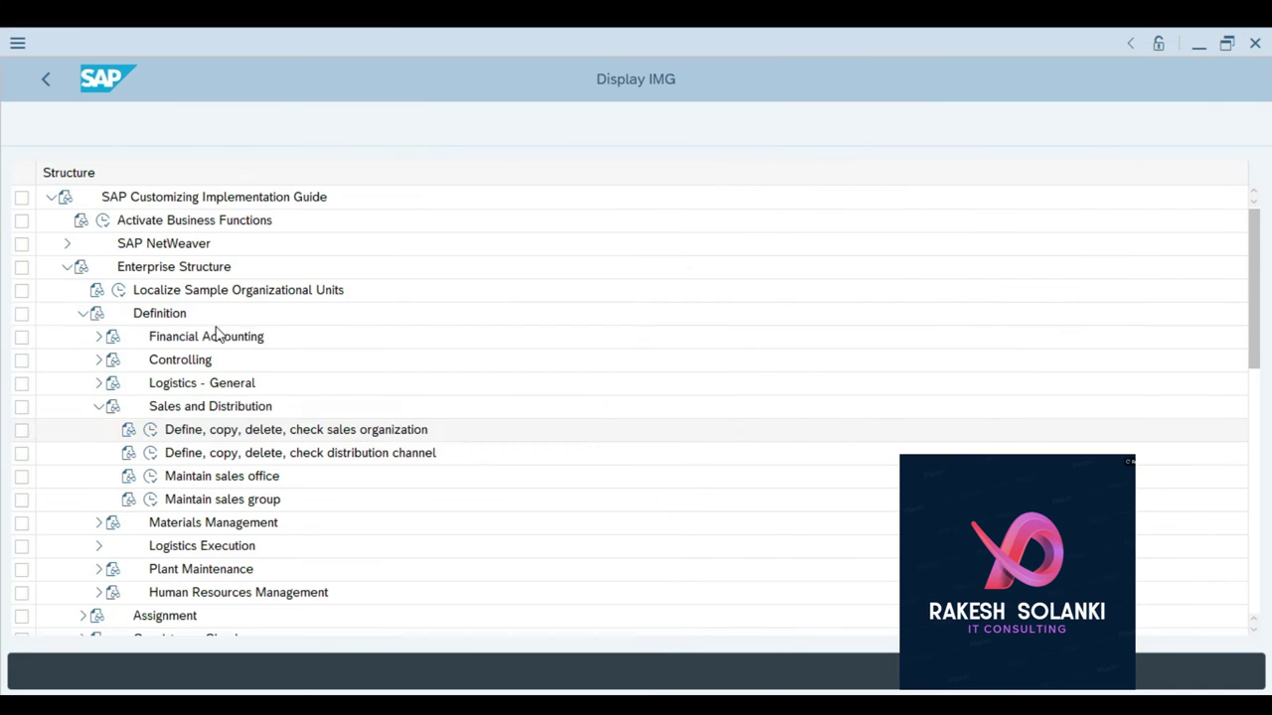
{"action": "left_click", "coordinate": [99, 406]}
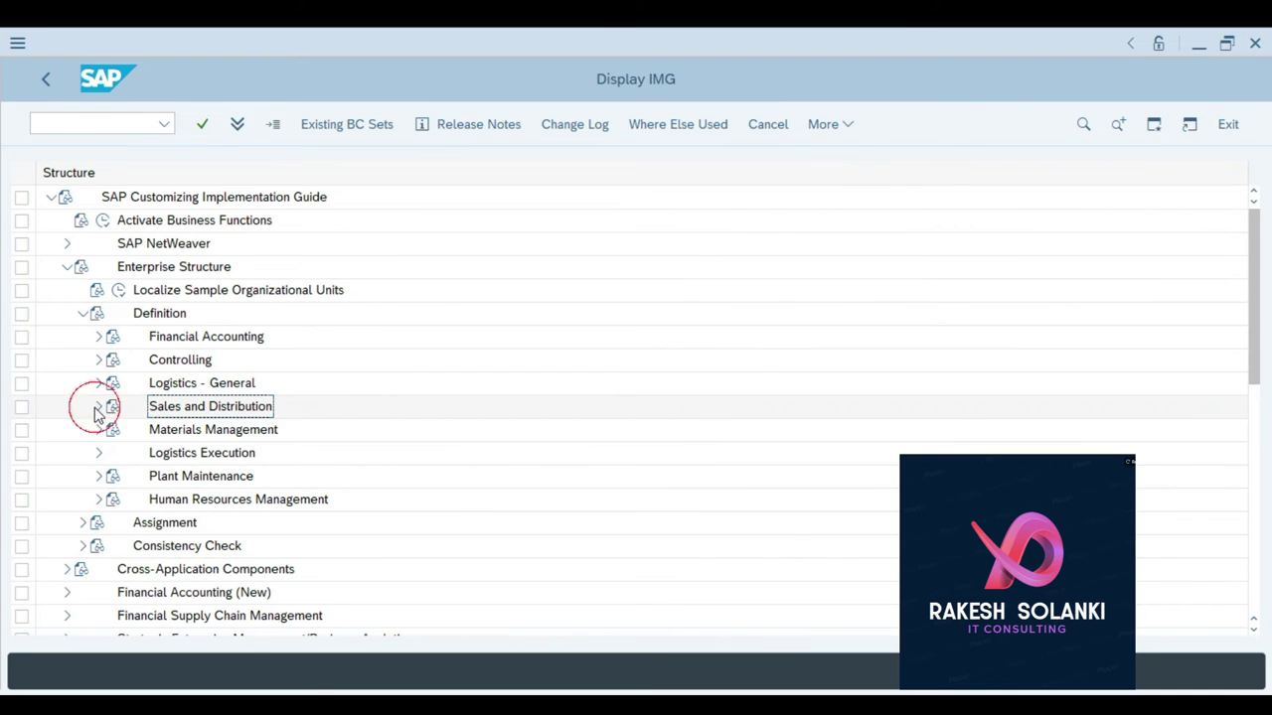
{"action": "left_click", "coordinate": [82, 313]}
{"action": "left_click", "coordinate": [82, 337]}
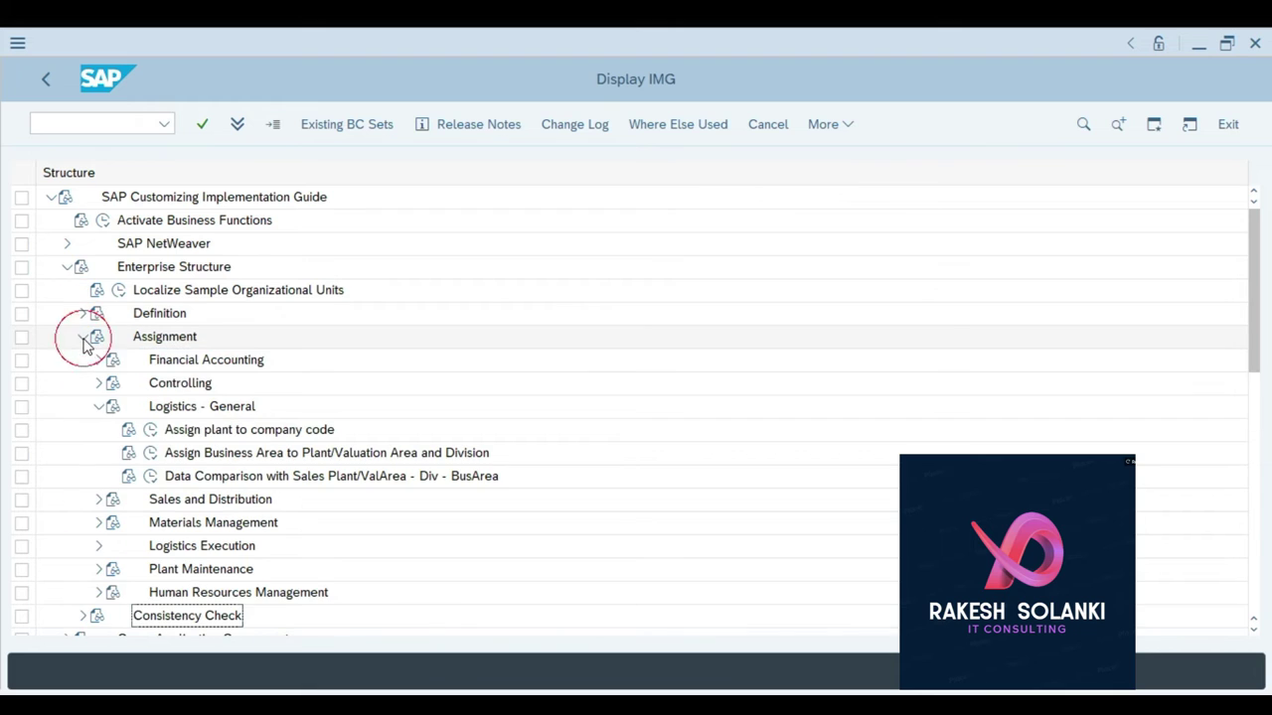
{"action": "left_click", "coordinate": [98, 407]}
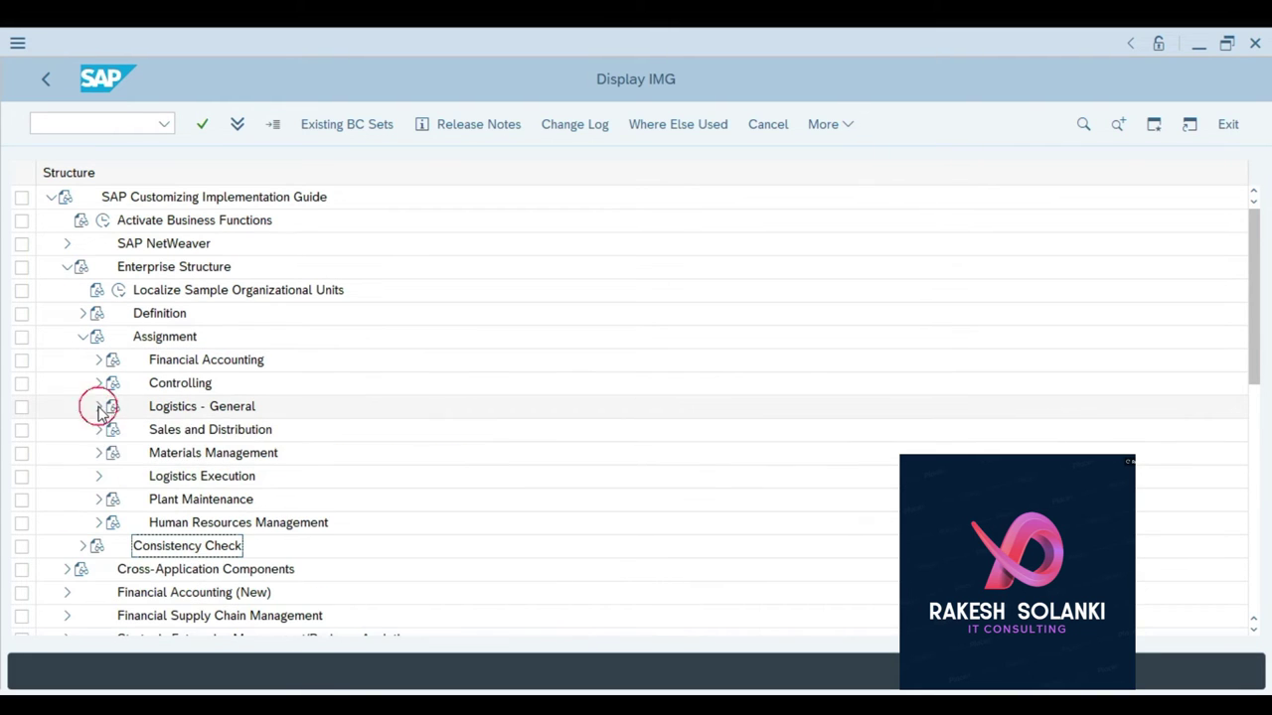
{"action": "left_click", "coordinate": [99, 429]}
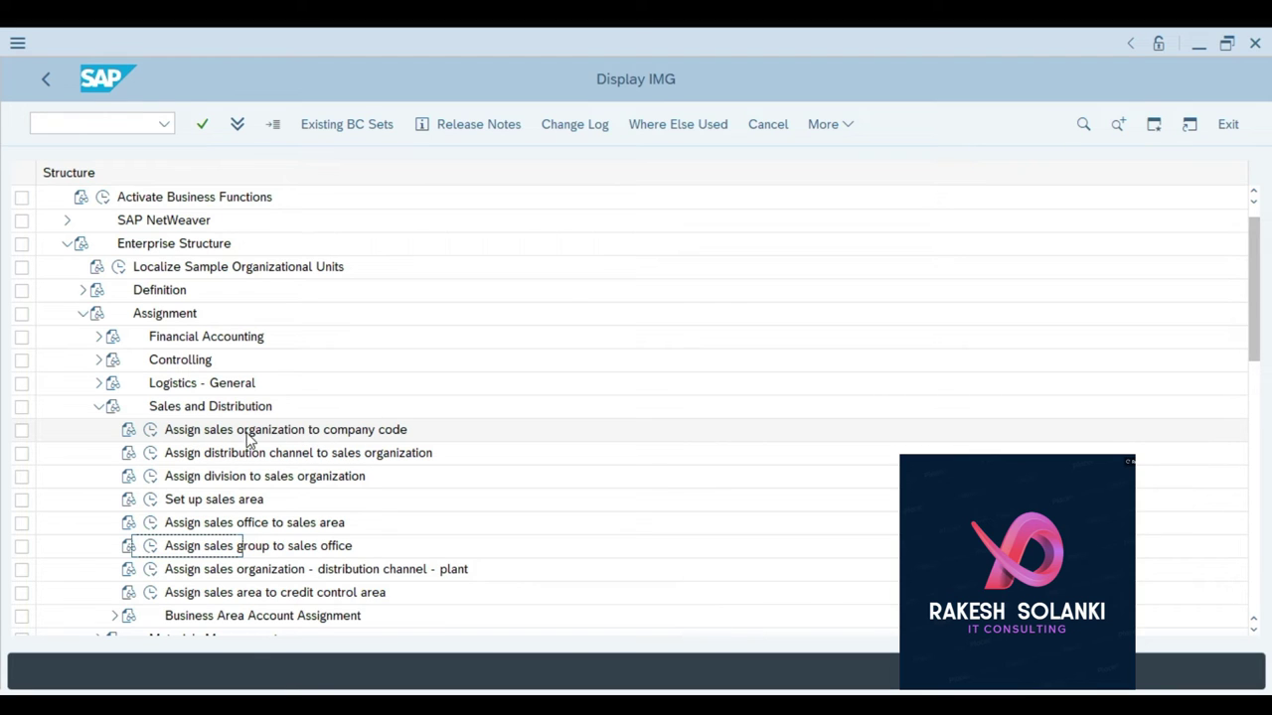
{"action": "left_click", "coordinate": [149, 431]}
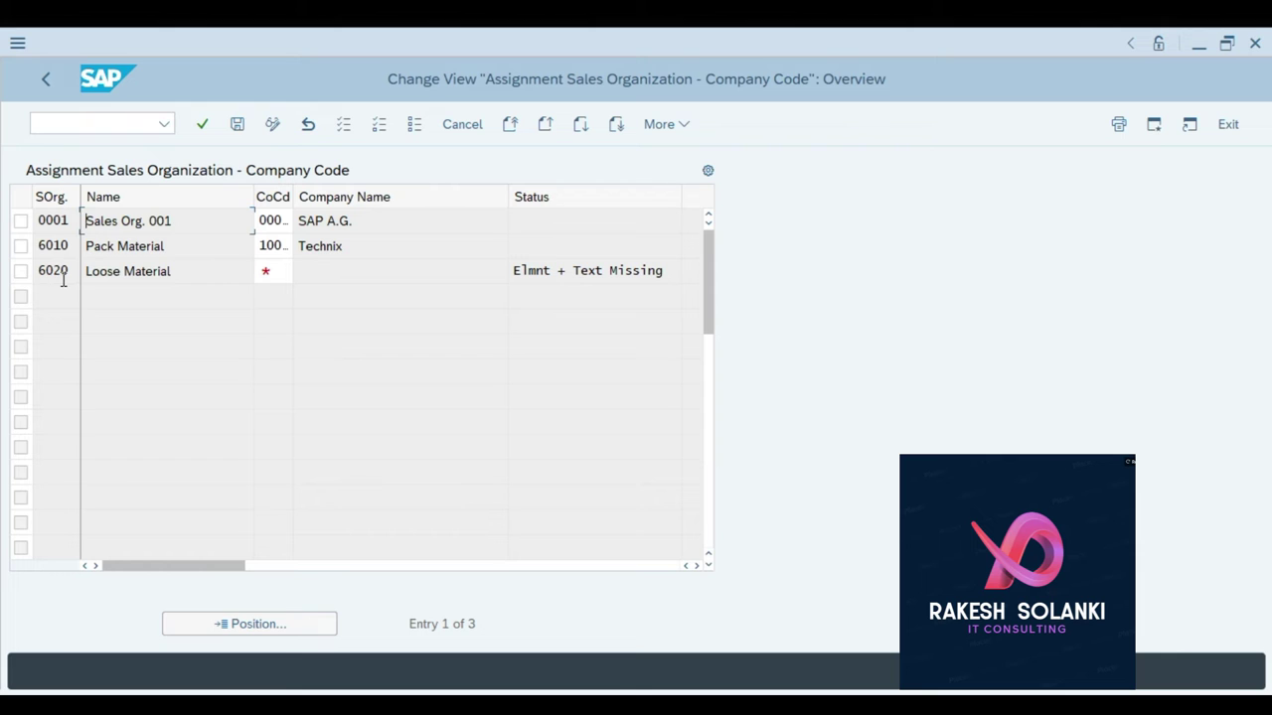
- Assign company code 1000 to sales organization 6020 in a widened company code column and save to the Test TR customizing request
{"action": "left_click", "coordinate": [280, 274]}
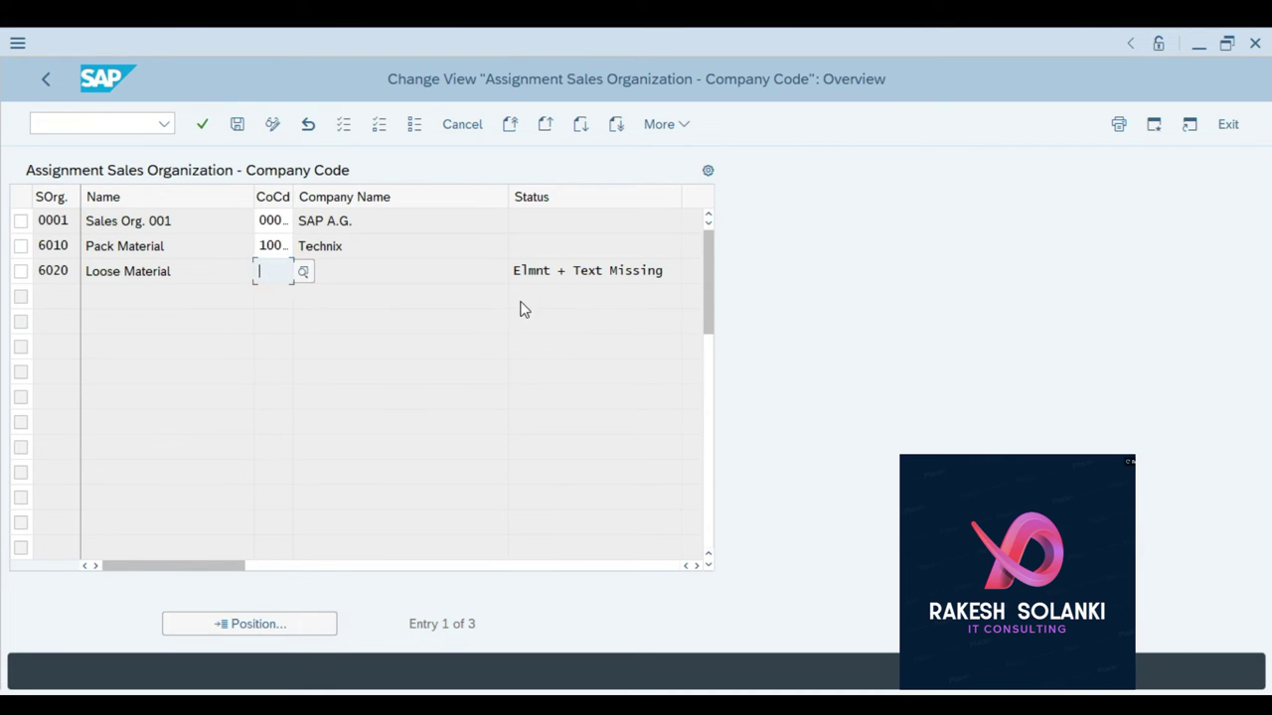
{"action": "type", "text": "1000"}
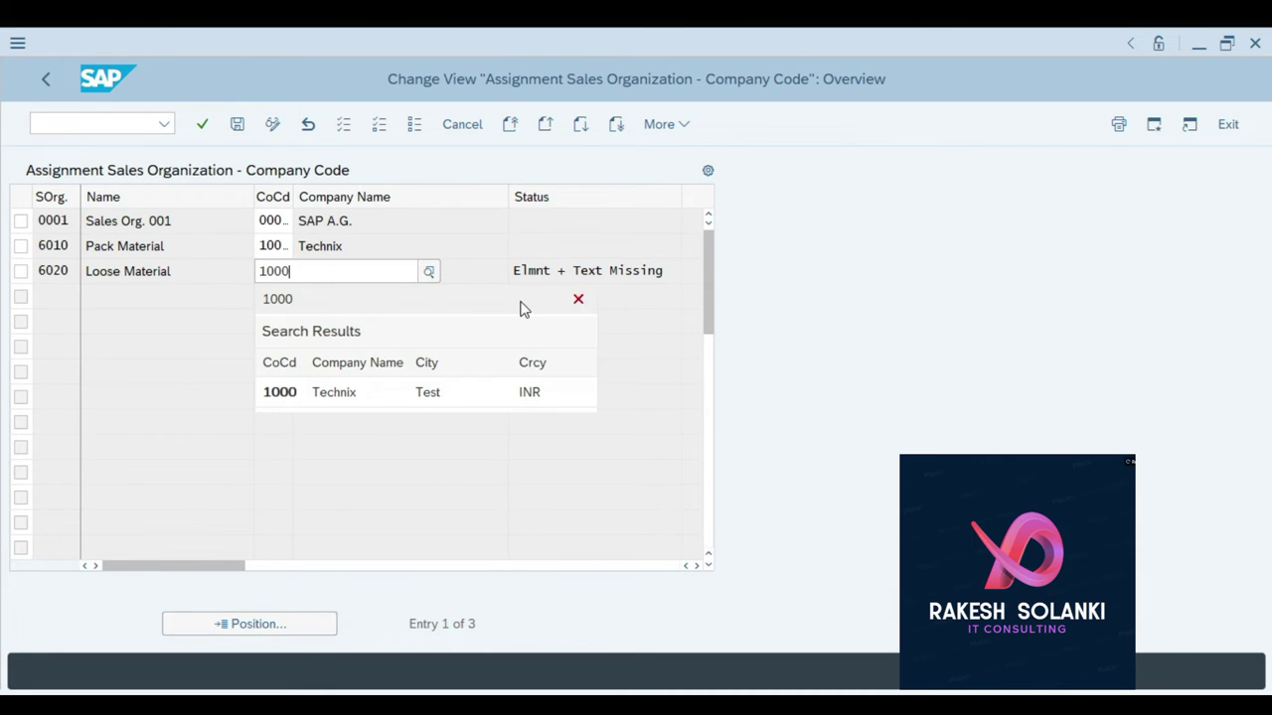
{"action": "left_click", "coordinate": [336, 393]}
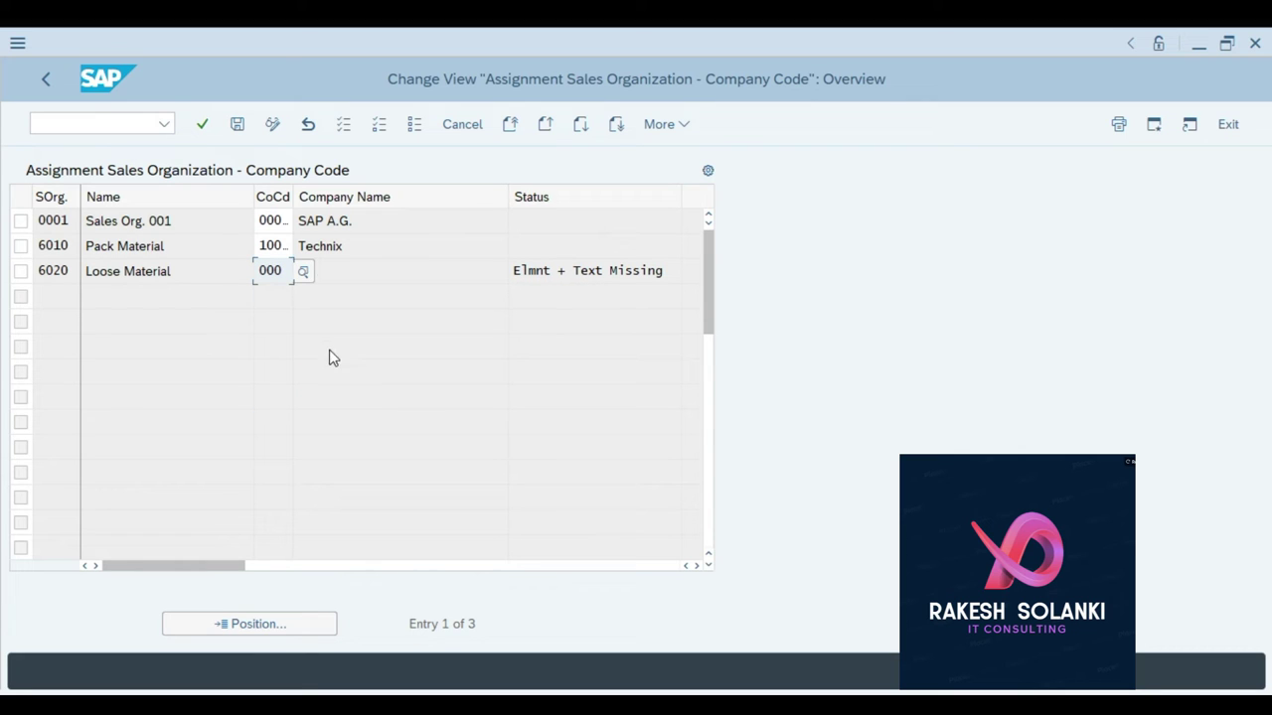
{"action": "left_click_drag", "start_coordinate": [298, 197], "coordinate": [315, 197]}
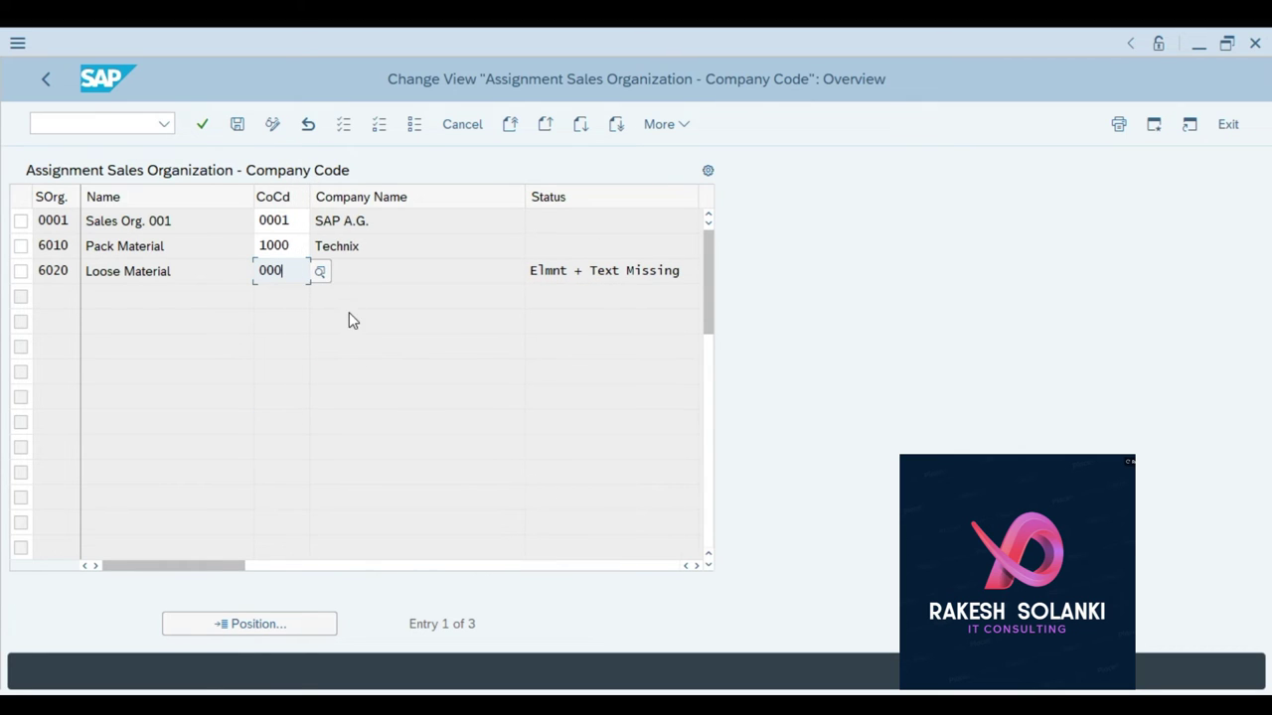
{"action": "key", "text": "BackSpace"}
{"action": "key", "text": "BackSpace"}
{"action": "key", "text": "BackSpace"}
{"action": "key", "text": "BackSpace"}
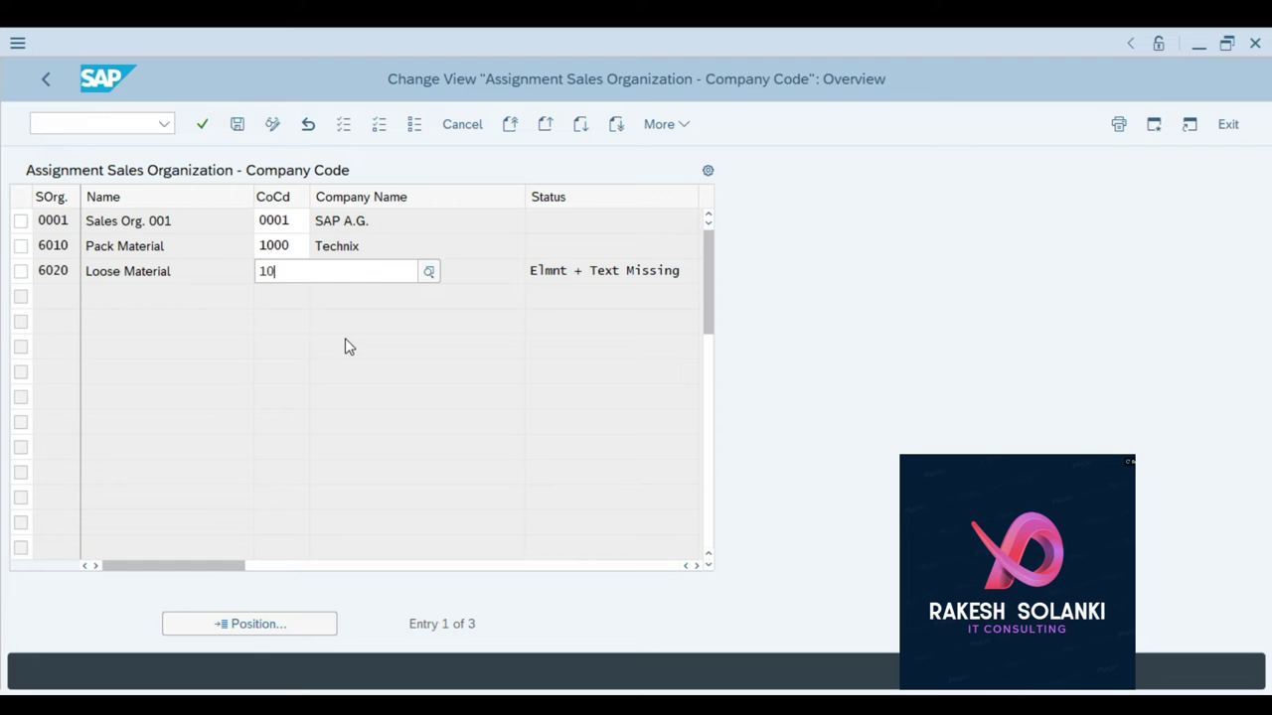
{"action": "type", "text": "1000"}
{"action": "key", "text": "Return"}
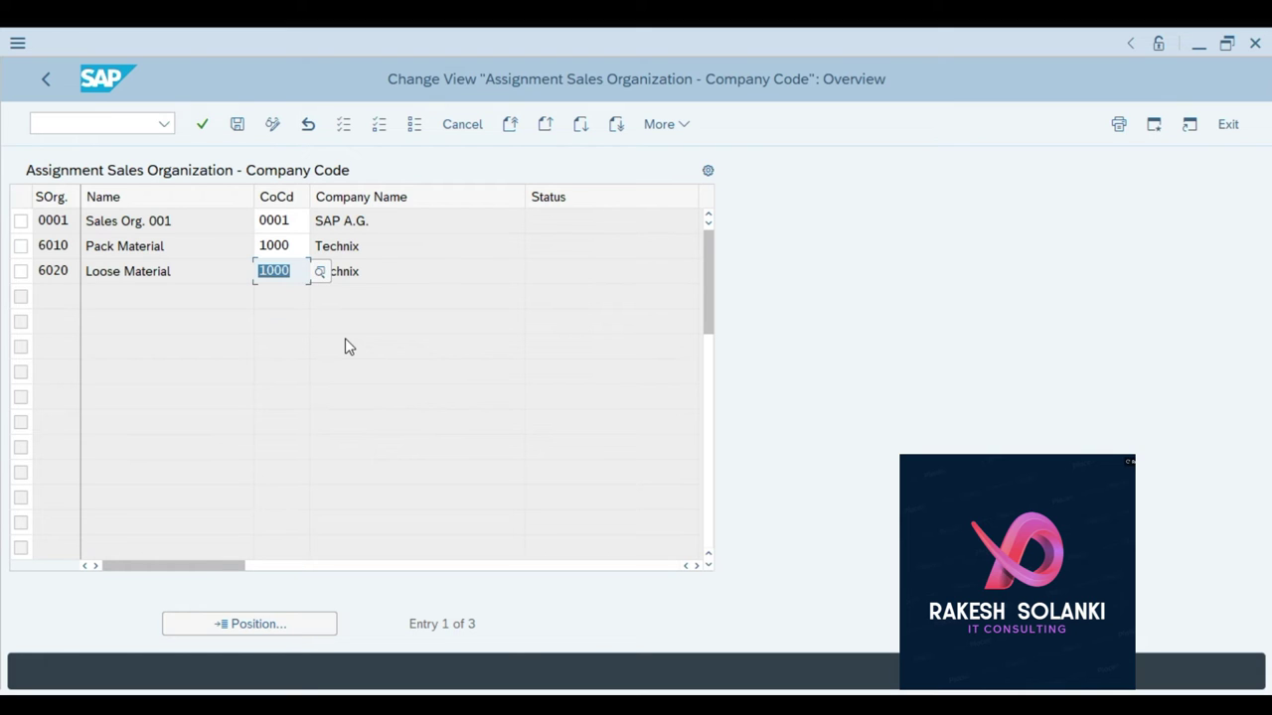
{"action": "left_click", "coordinate": [238, 123]}
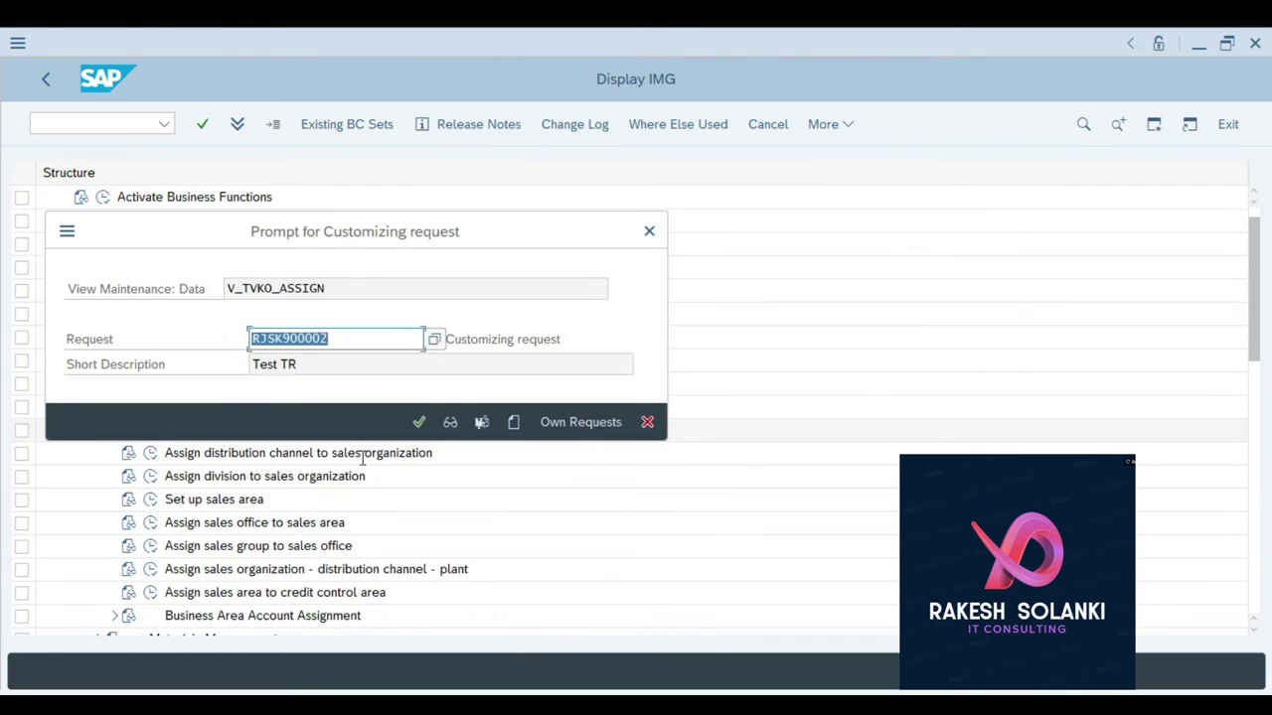
{"action": "left_click", "coordinate": [421, 422]}
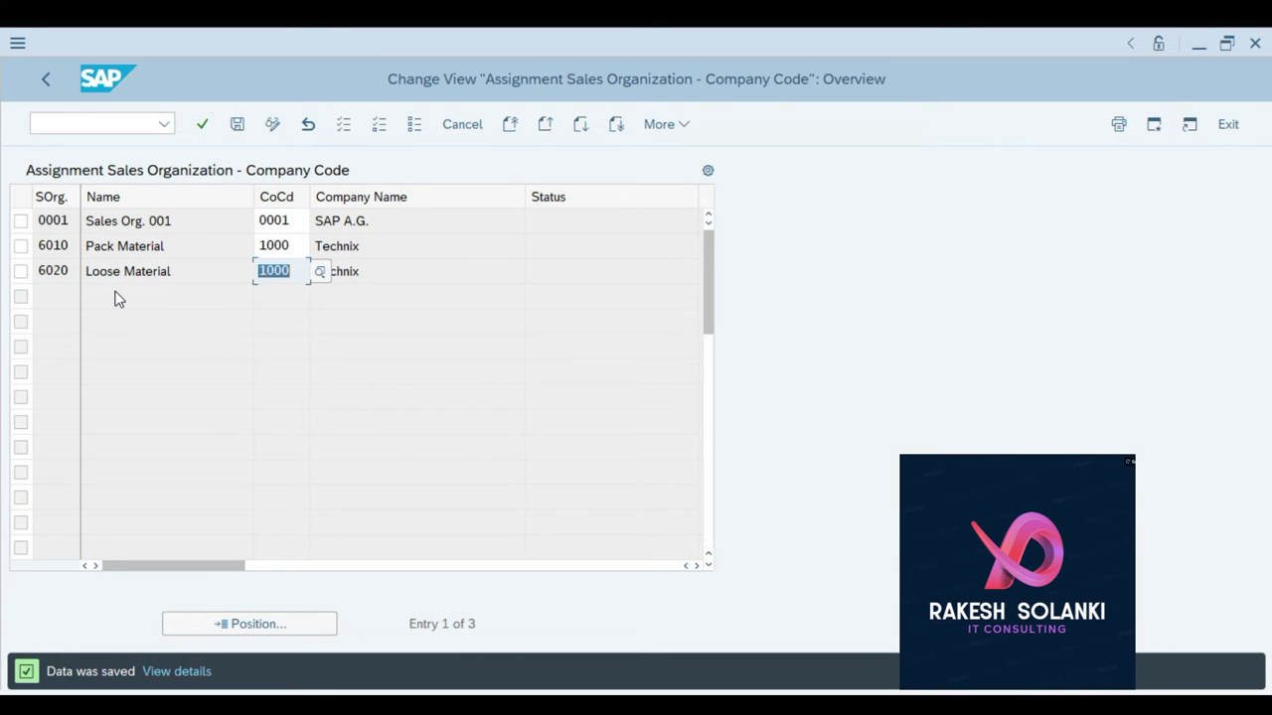
- Switch to Excel and review the five enterprise structure checklist items and the Sales Organization note on the SAP SD sheet
{"action": "key", "text": "alt+Tab"}
{"action": "scroll", "coordinate": [238, 264], "scroll_direction": "up", "scroll_amount": 2}
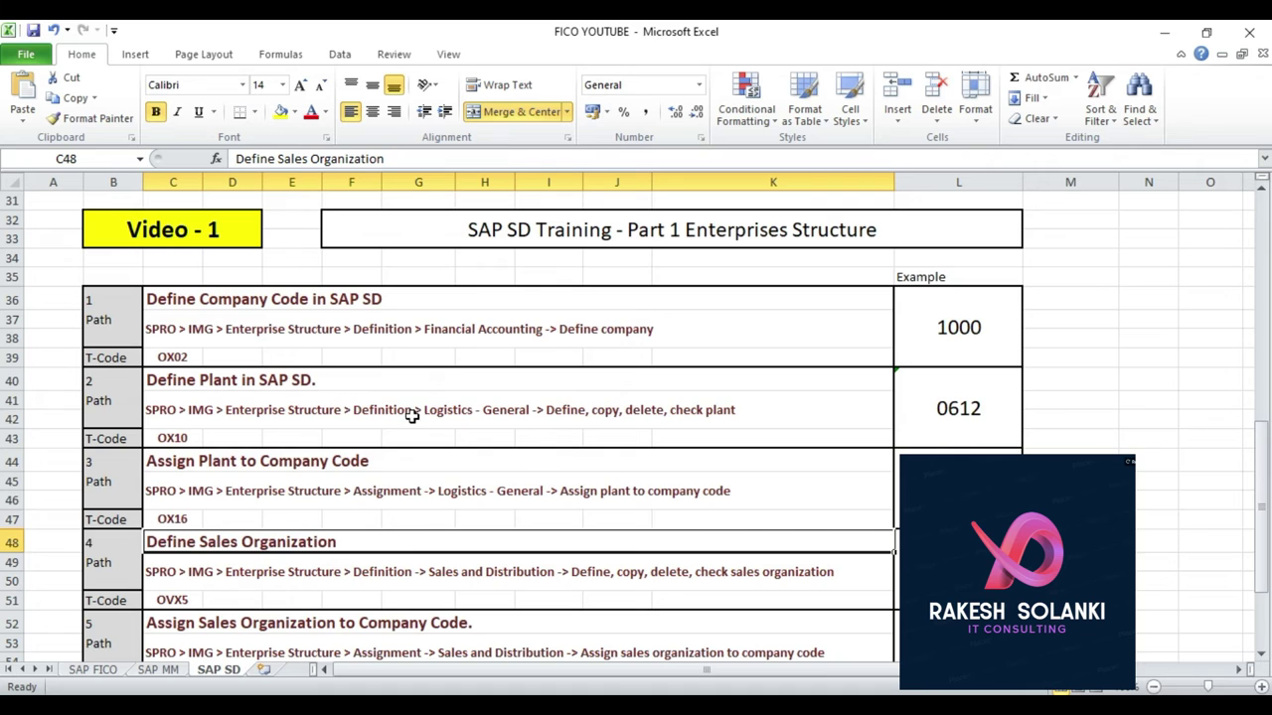
{"action": "left_click", "coordinate": [361, 463]}
{"action": "scroll", "coordinate": [378, 486], "scroll_direction": "down", "scroll_amount": 3}
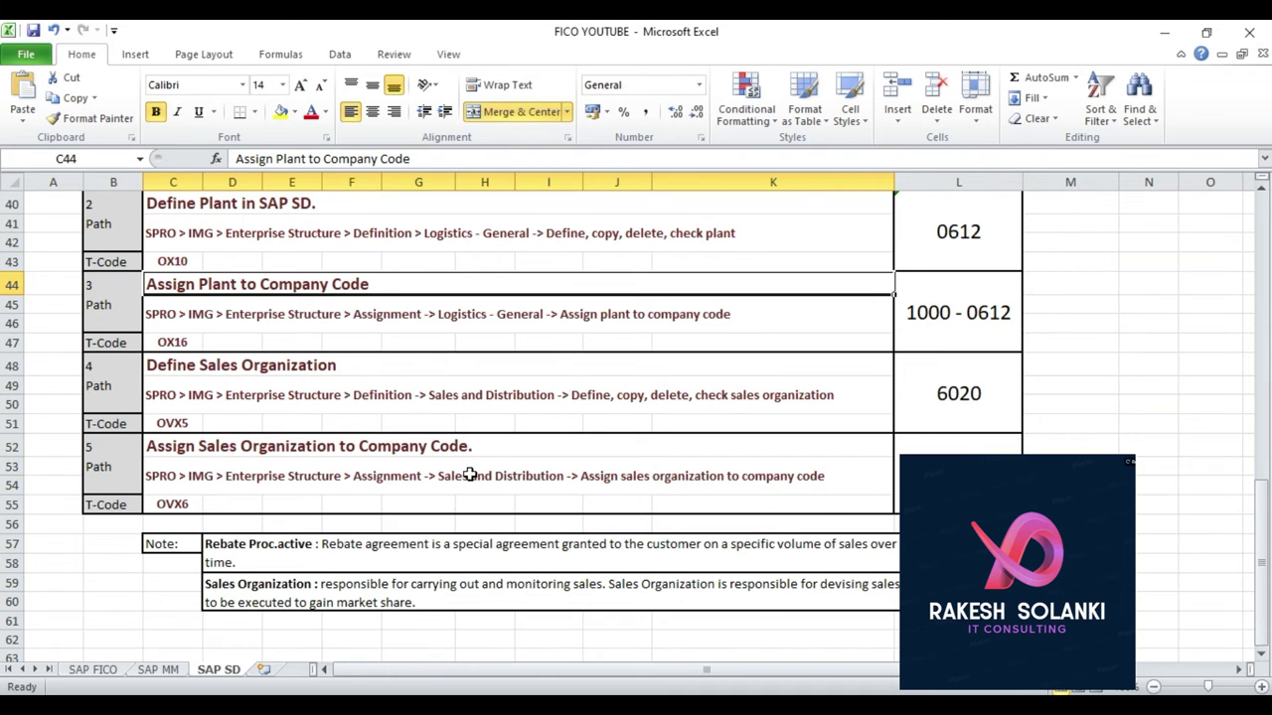
{"action": "scroll", "coordinate": [470, 475], "scroll_direction": "down", "scroll_amount": 1}
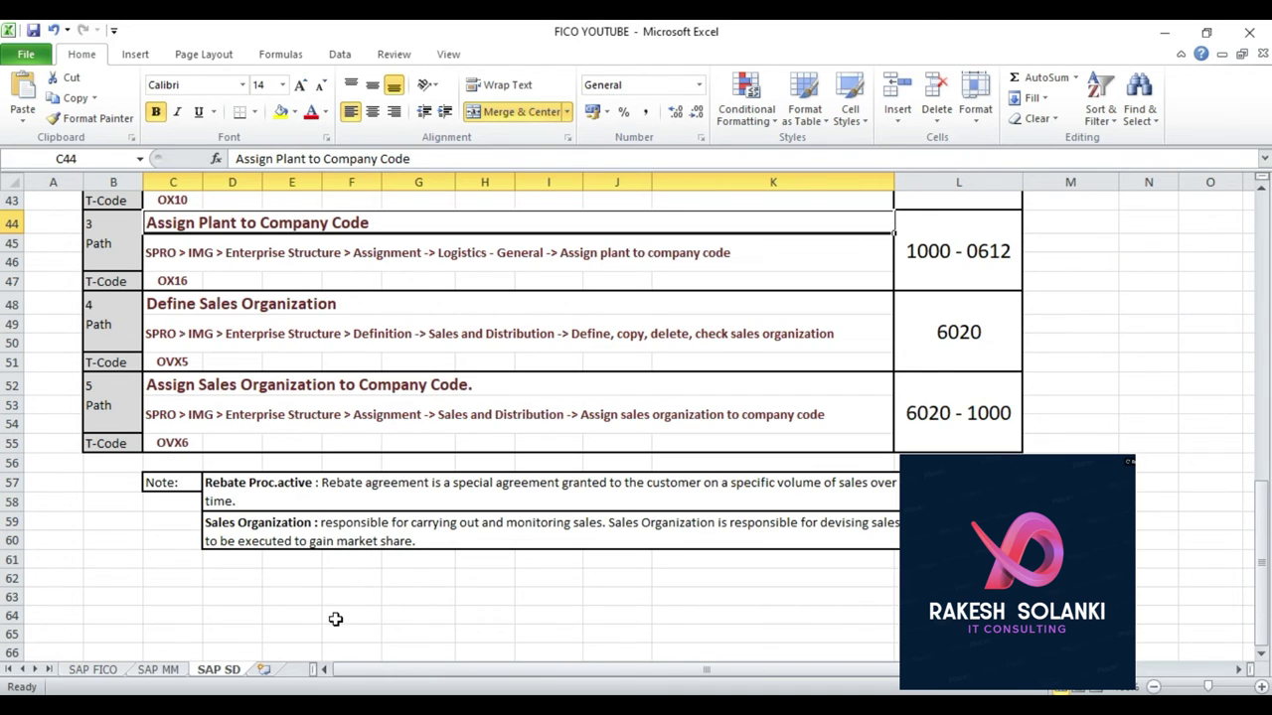
{"action": "left_click", "coordinate": [335, 531]}
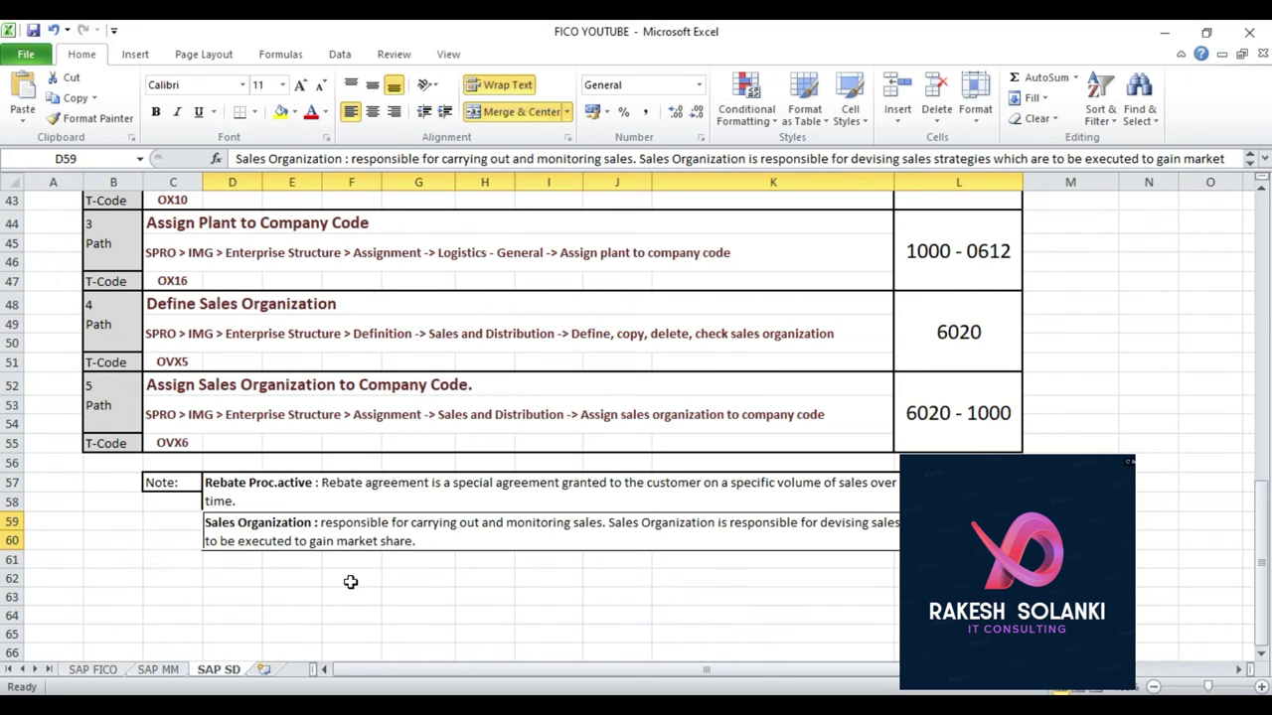
{"action": "scroll", "coordinate": [411, 526], "scroll_direction": "up", "scroll_amount": 4}
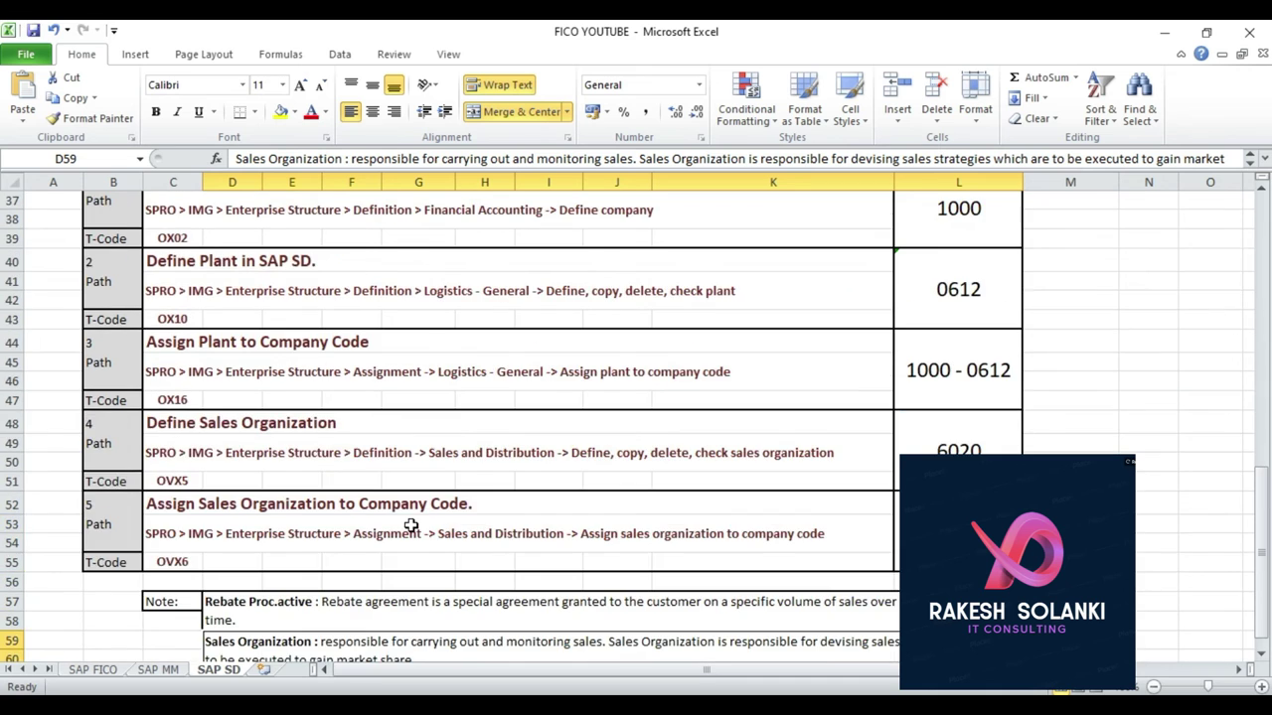
{"action": "scroll", "coordinate": [371, 455], "scroll_direction": "down", "scroll_amount": 1}
- Look up the T-code for defining the company code in the checklist and open transaction OX02 from SAP Easy Access
{"action": "left_click", "coordinate": [196, 299]}
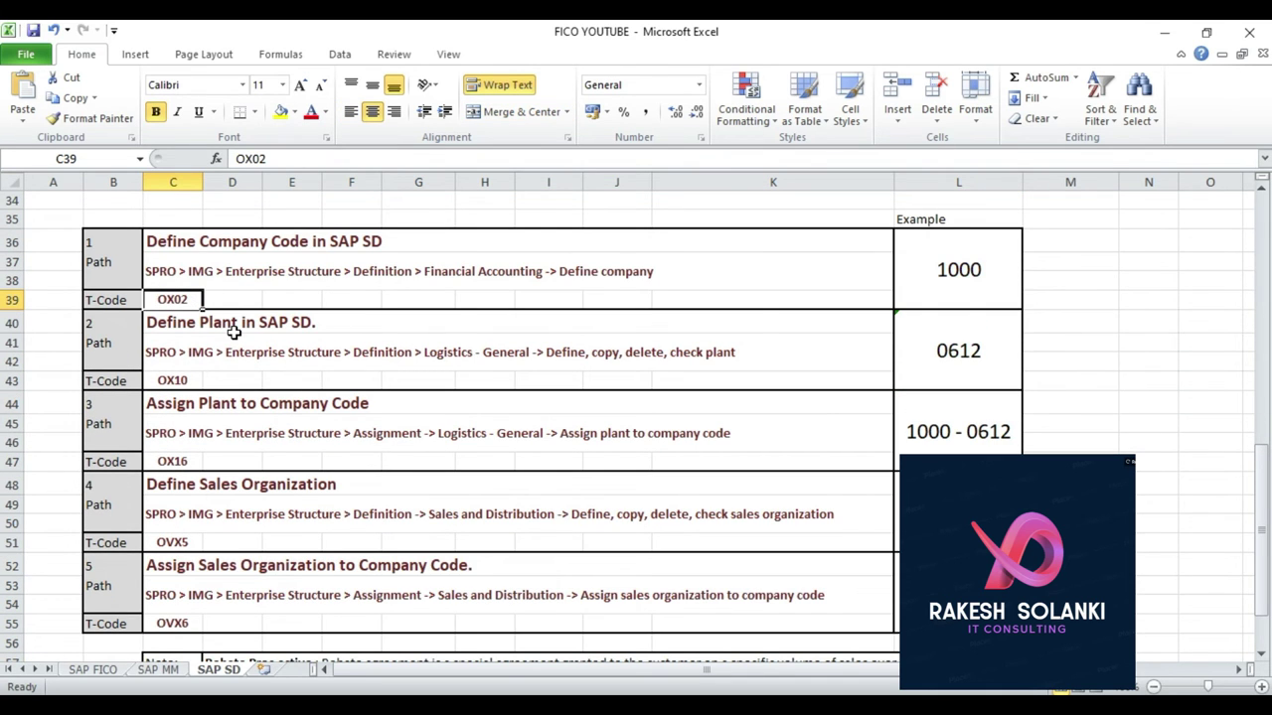
{"action": "key", "text": "alt+Tab"}
{"action": "key", "text": "F3"}
{"action": "key", "text": "F3"}
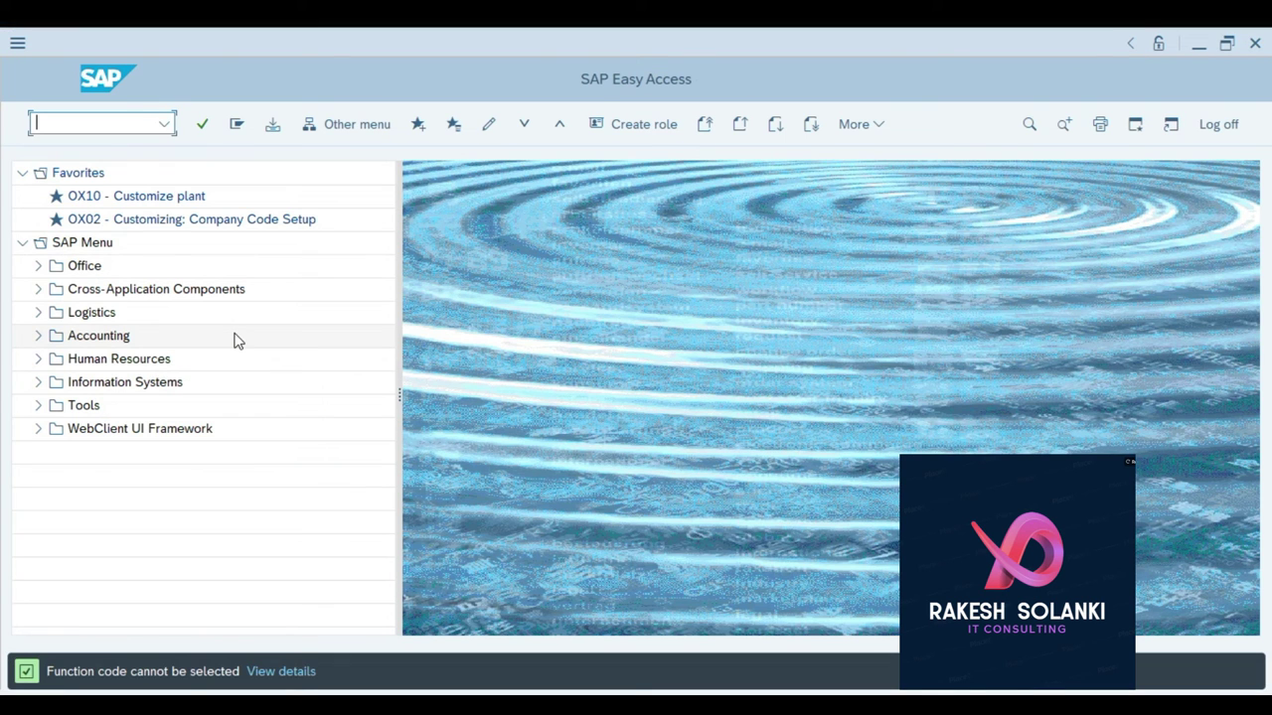
{"action": "type", "text": "ox02"}
{"action": "key", "text": "Return"}
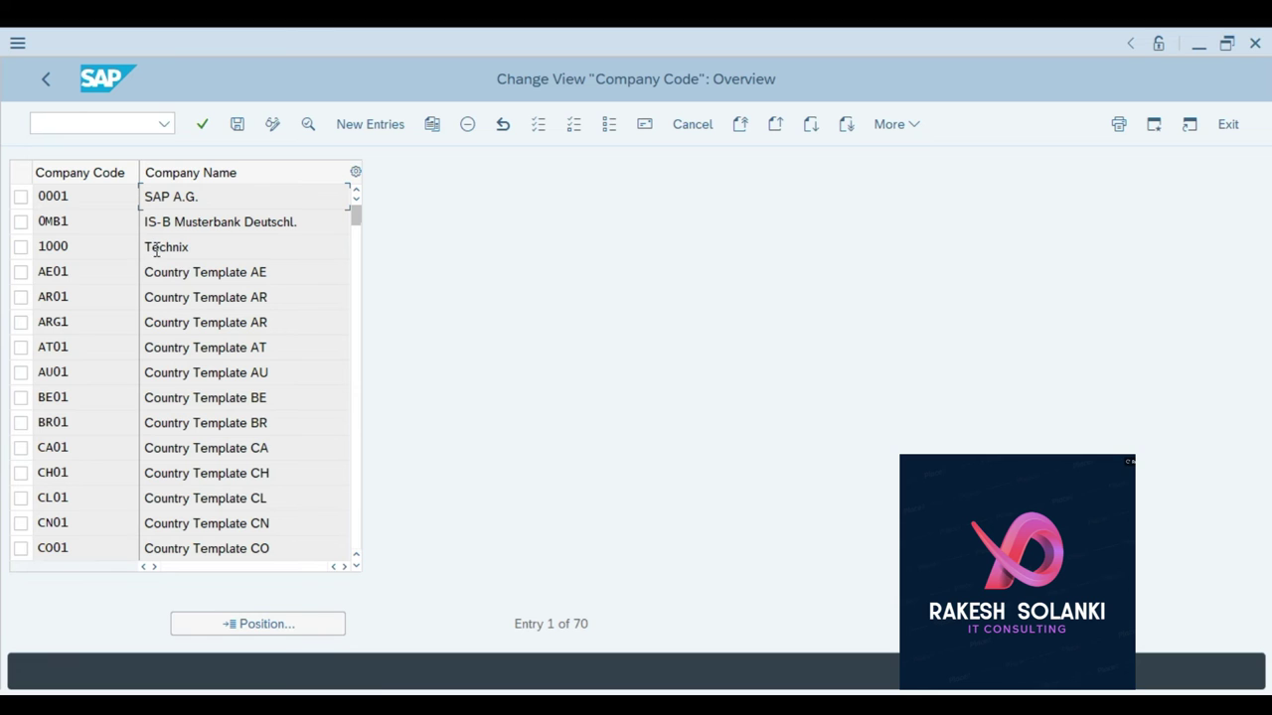
- Leave the company code view, look up the Define Plant T-code in the Excel checklist and open transaction OX10 in SAP
{"action": "left_click", "coordinate": [86, 125]}
{"action": "type", "text": "/"}
{"action": "key", "text": "Return"}
{"action": "key", "text": "alt+Tab"}
{"action": "key", "text": "Down"}
{"action": "key", "text": "Down"}
{"action": "key", "text": "Down"}
{"action": "key", "text": "alt+Tab"}
{"action": "type", "text": "ox"}
{"action": "key", "text": "Return"}
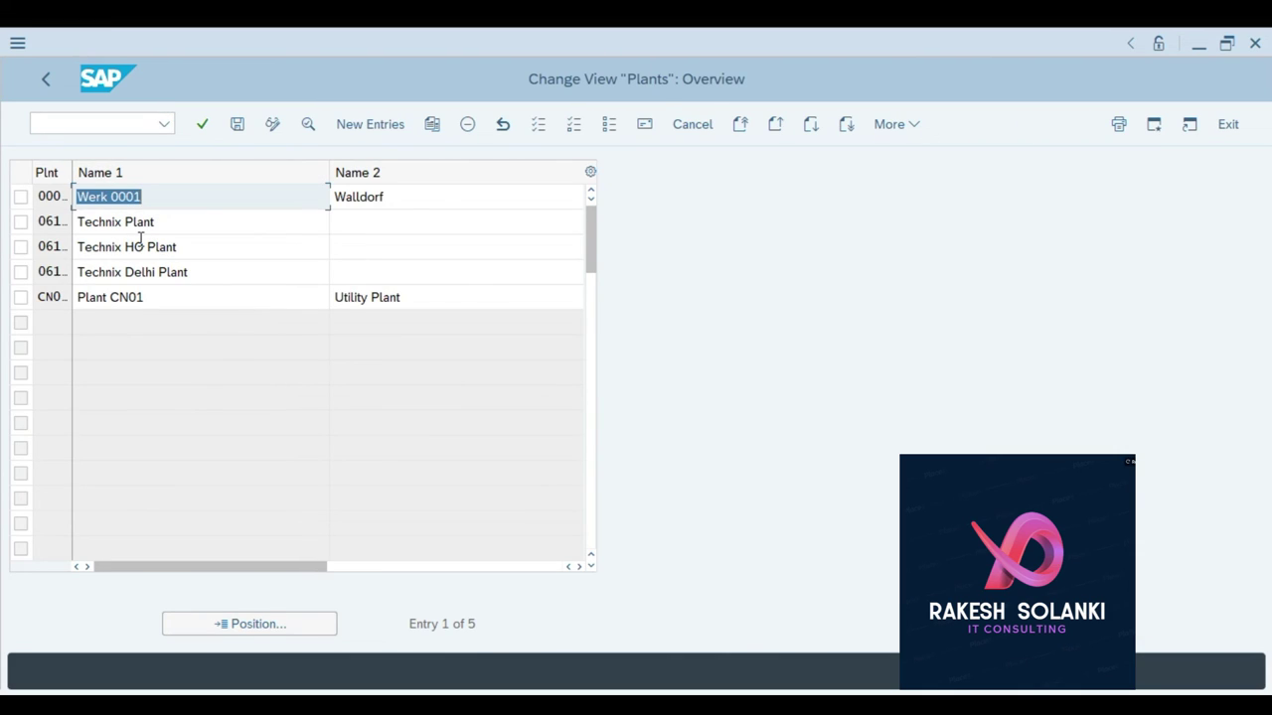
- Look up the Assign Plant to Company Code T-code in the Excel checklist and open transaction OX16 in SAP
{"action": "key", "text": "alt+Tab"}
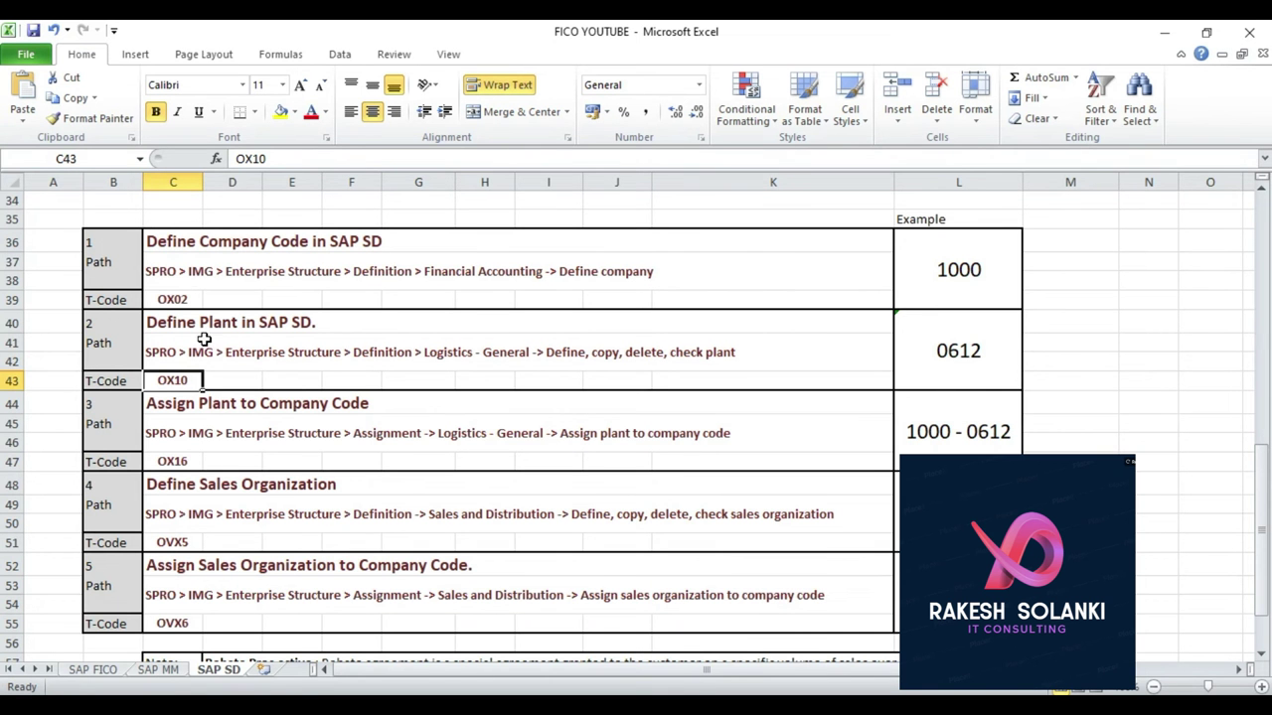
{"action": "left_click", "coordinate": [186, 461]}
{"action": "key", "text": "alt+Tab"}
{"action": "left_click", "coordinate": [105, 122]}
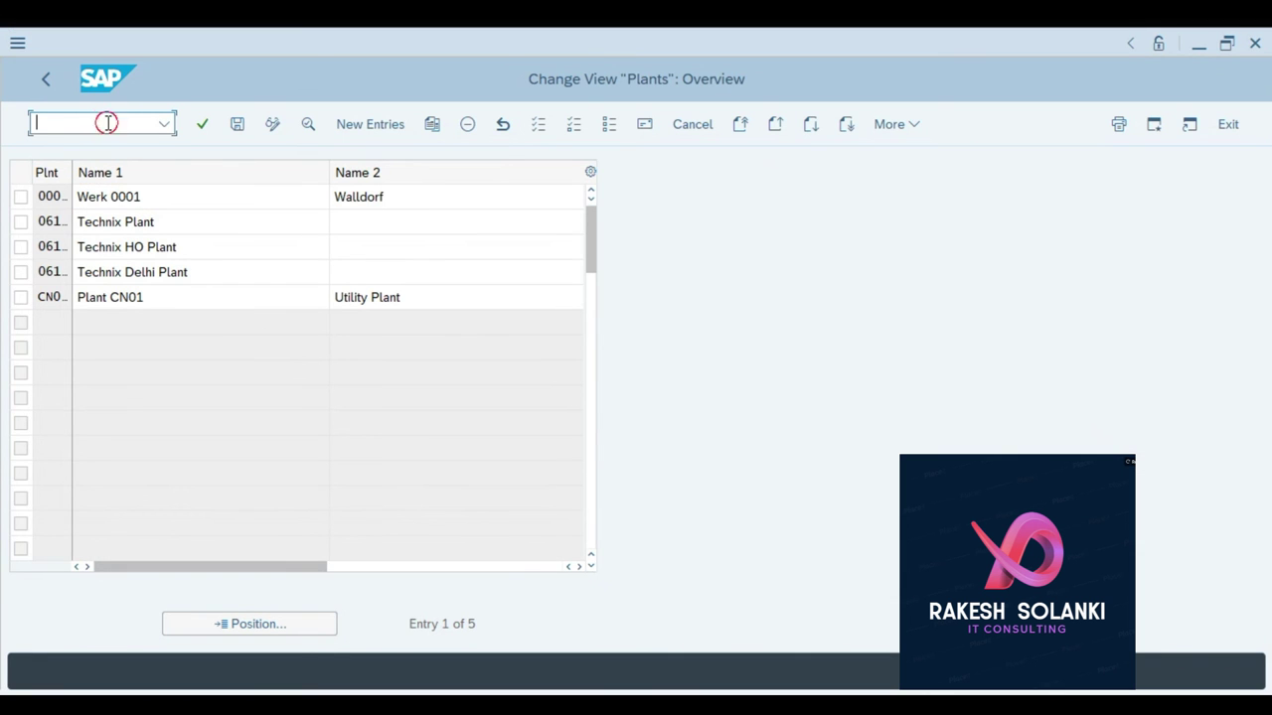
{"action": "type", "text": "/n"}
{"action": "key", "text": "Return"}
{"action": "type", "text": "ox16"}
{"action": "key", "text": "Return"}
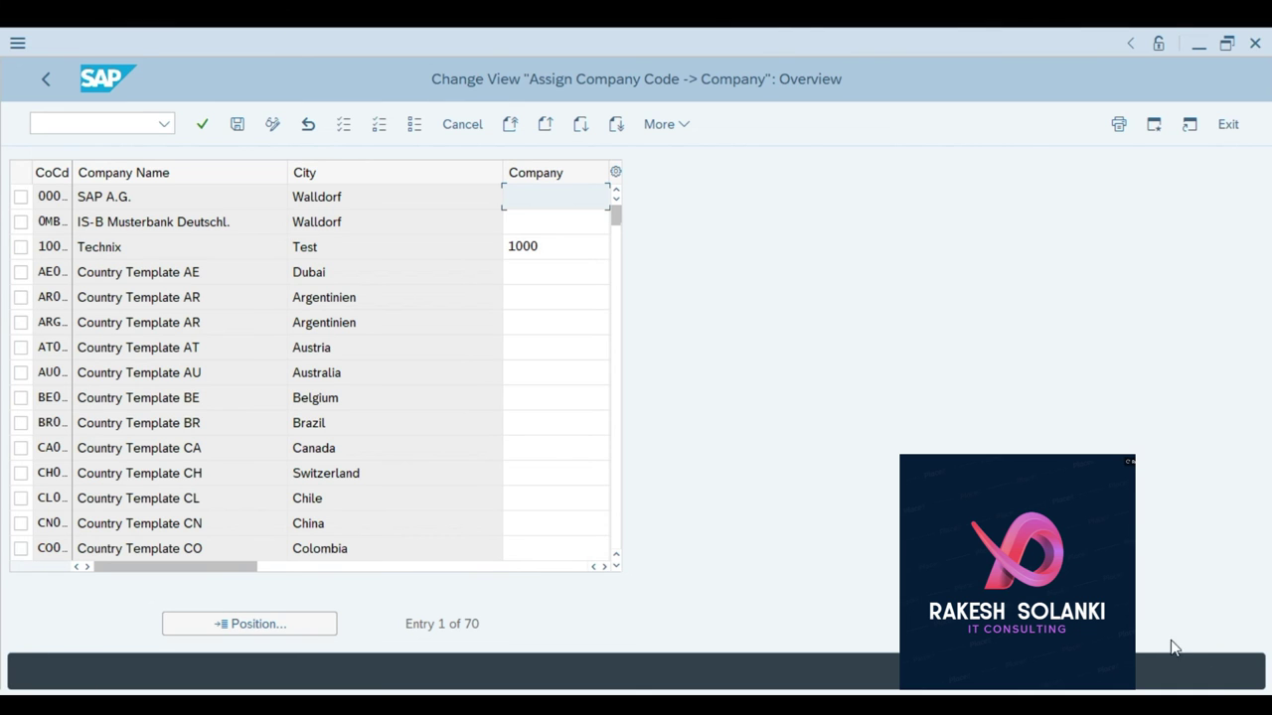
- Copy the Define Sales Organization T-code OVX5 from Excel, open it in SAP and check the Loose Material entry before returning to Easy Access
{"action": "key", "text": "alt+Tab"}
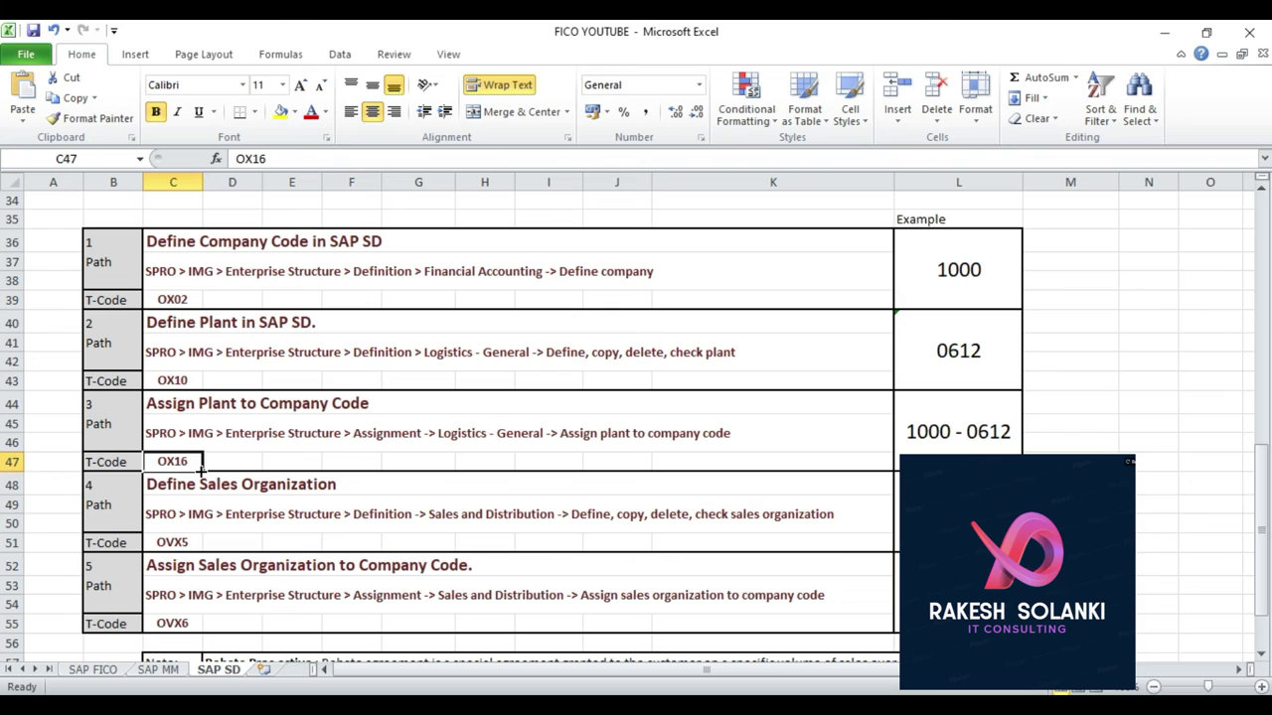
{"action": "left_click", "coordinate": [171, 543]}
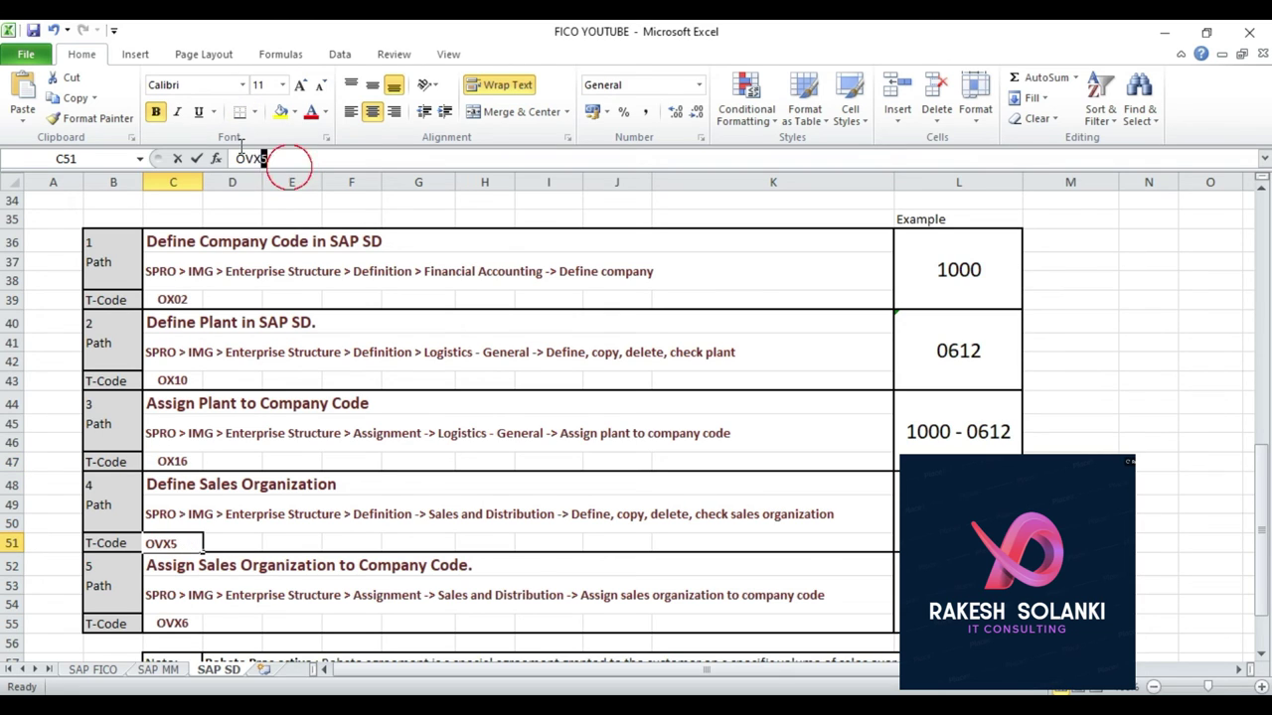
{"action": "left_click_drag", "start_coordinate": [287, 159], "coordinate": [223, 159]}
{"action": "key", "text": "ctrl+c"}
{"action": "key", "text": "alt+Tab"}
{"action": "left_click", "coordinate": [100, 122]}
{"action": "type", "text": "/n"}
{"action": "key", "text": "Return"}
{"action": "key", "text": "ctrl+v"}
{"action": "key", "text": "Return"}
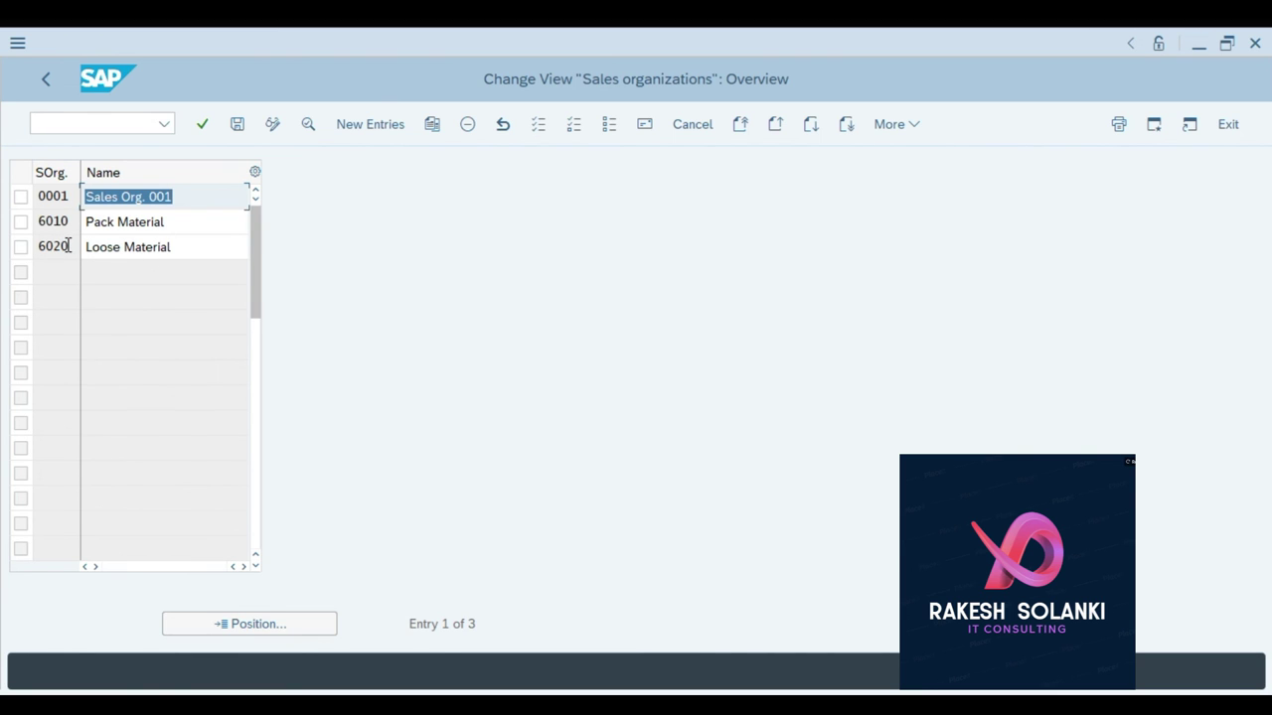
{"action": "left_click", "coordinate": [186, 244]}
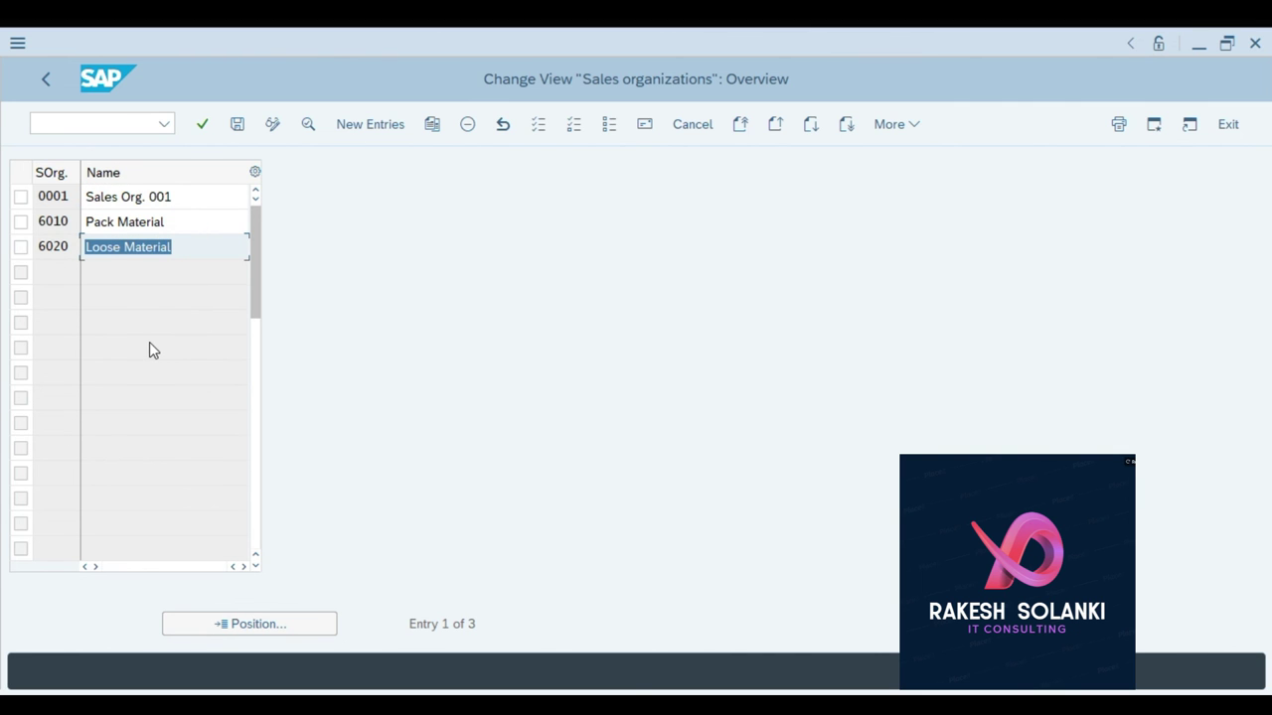
{"action": "key", "text": "shift+F3"}
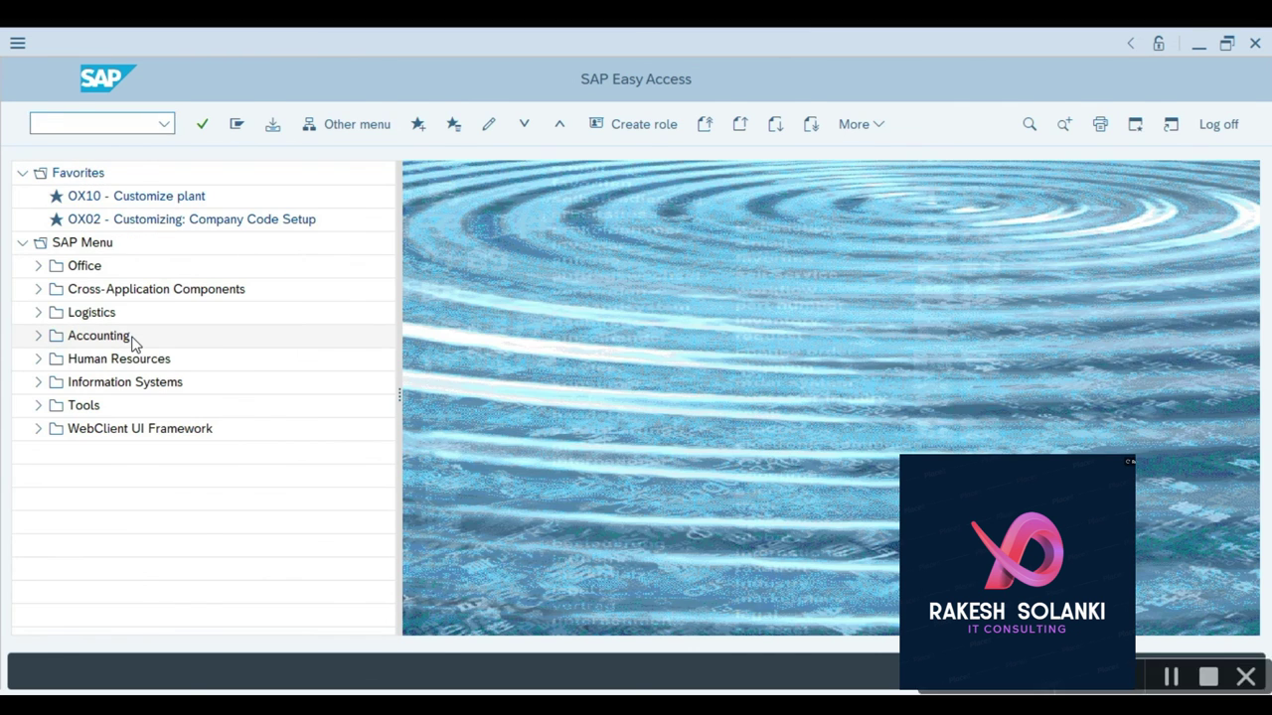
- Copy T-code OVX6 for assigning the sales organization from the Excel checklist, open it in SAP and return to Easy Access
{"action": "key", "text": "alt+Tab"}
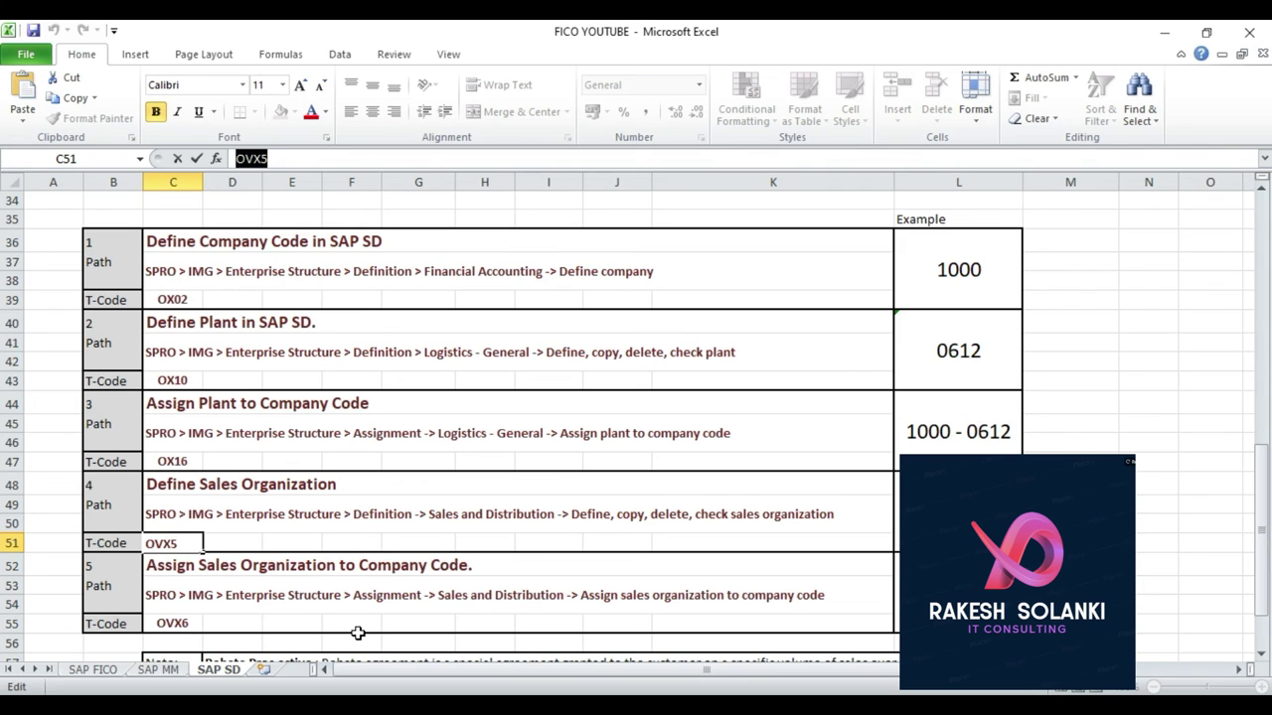
{"action": "left_click", "coordinate": [174, 634]}
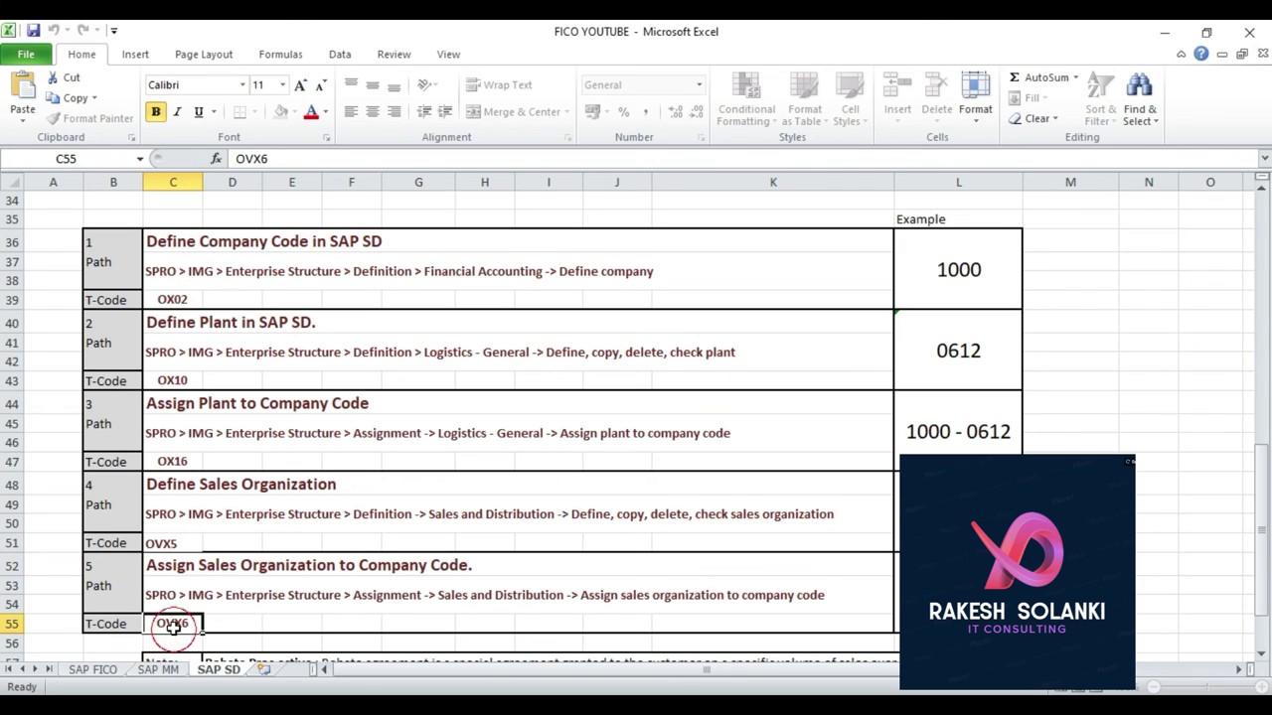
{"action": "double_click", "coordinate": [252, 159]}
{"action": "key", "text": "ctrl+c"}
{"action": "key", "text": "alt+Tab"}
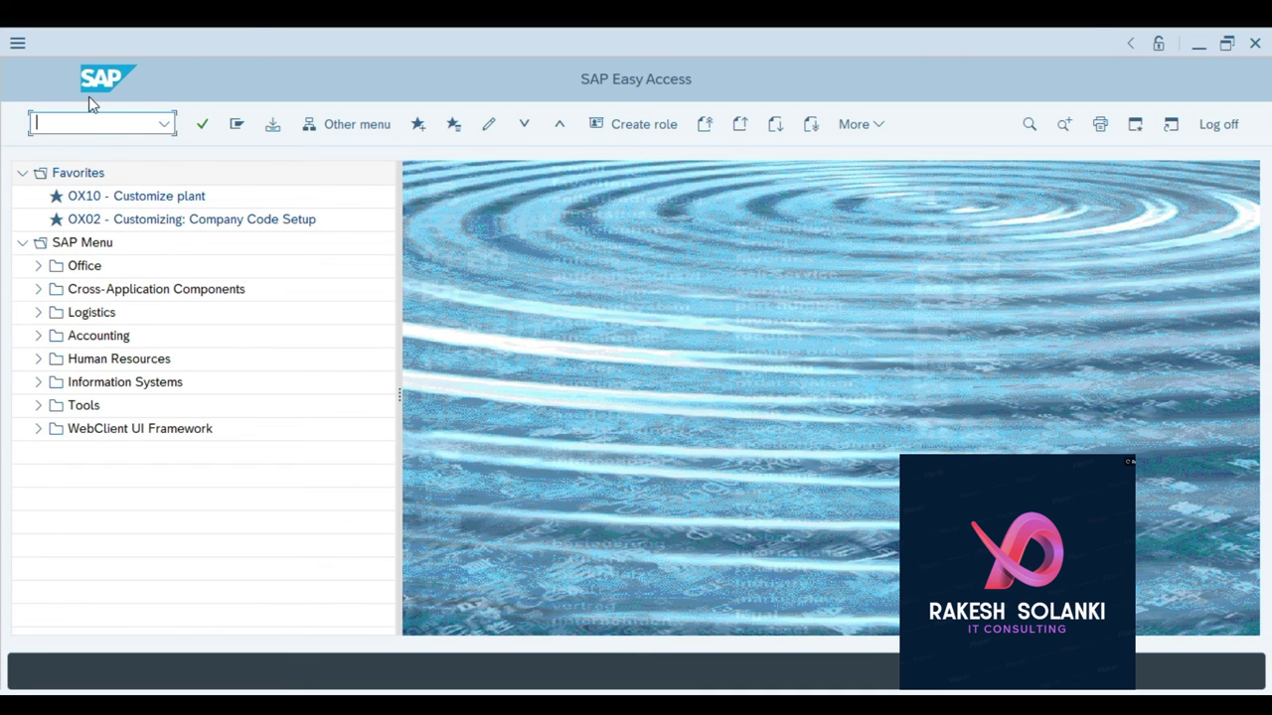
{"action": "key", "text": "ctrl+v"}
{"action": "key", "text": "Return"}
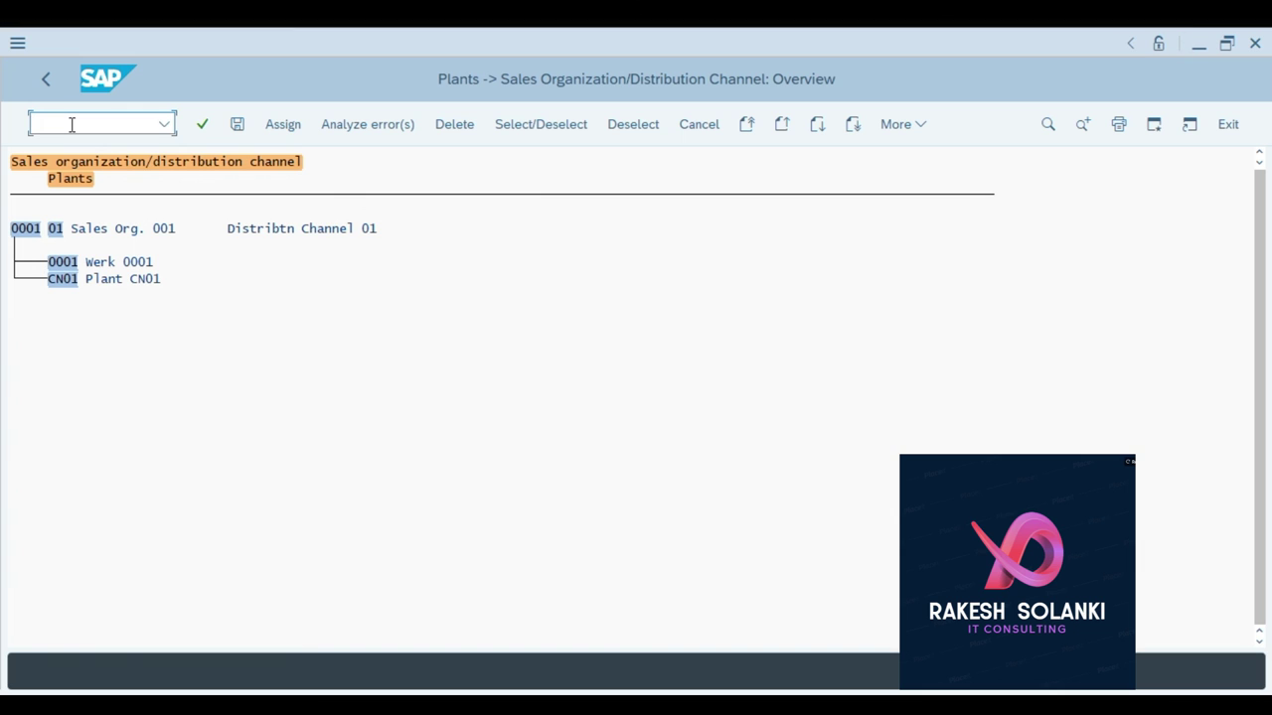
{"action": "key", "text": "F3"}
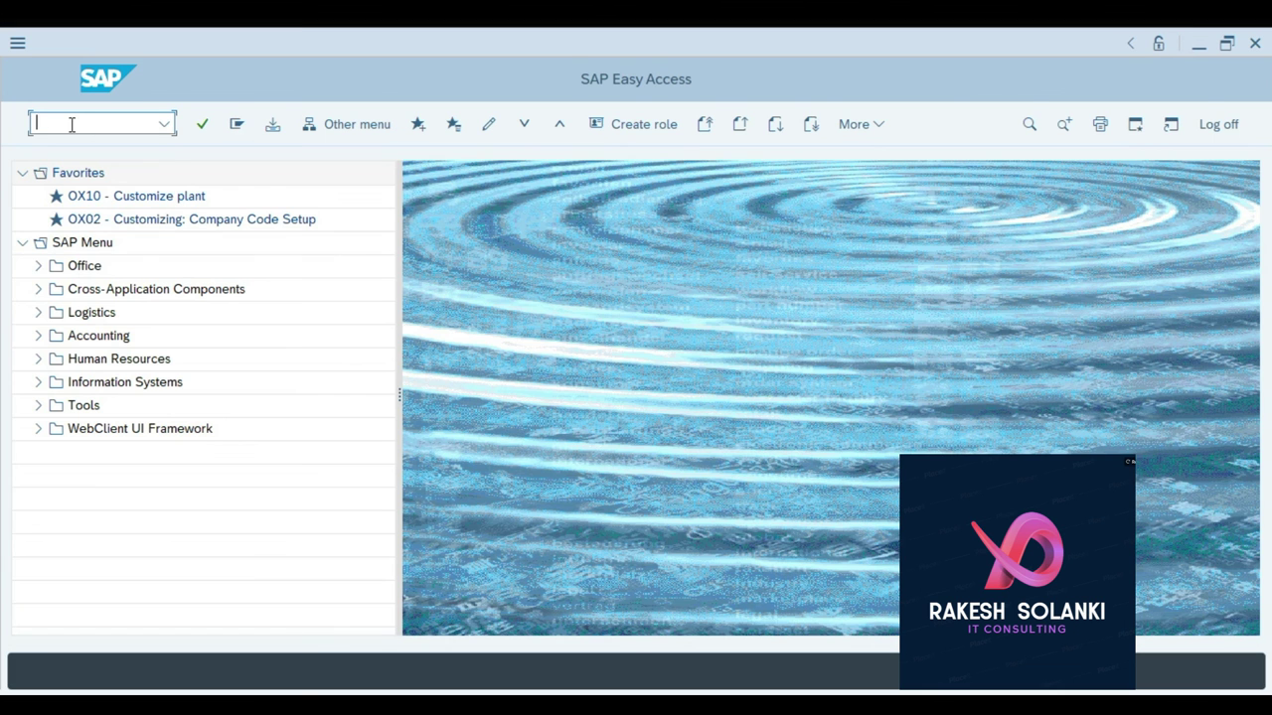
- Check Assign sales organization to company code through SPRO under Enterprise Structure, Assignment, Sales and Distribution, and return to the Excel checklist
{"action": "type", "text": "spro"}
{"action": "key", "text": "Return"}
{"action": "left_click", "coordinate": [280, 124]}
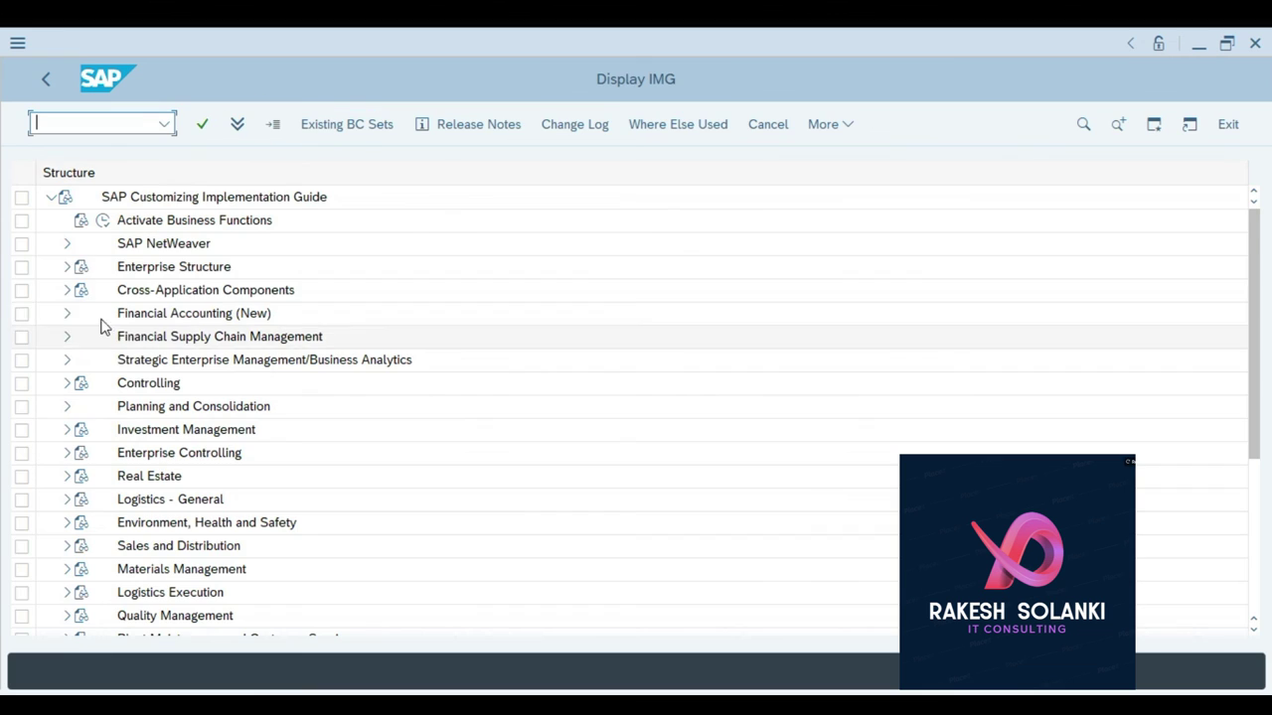
{"action": "left_click", "coordinate": [63, 270]}
{"action": "left_click", "coordinate": [83, 337]}
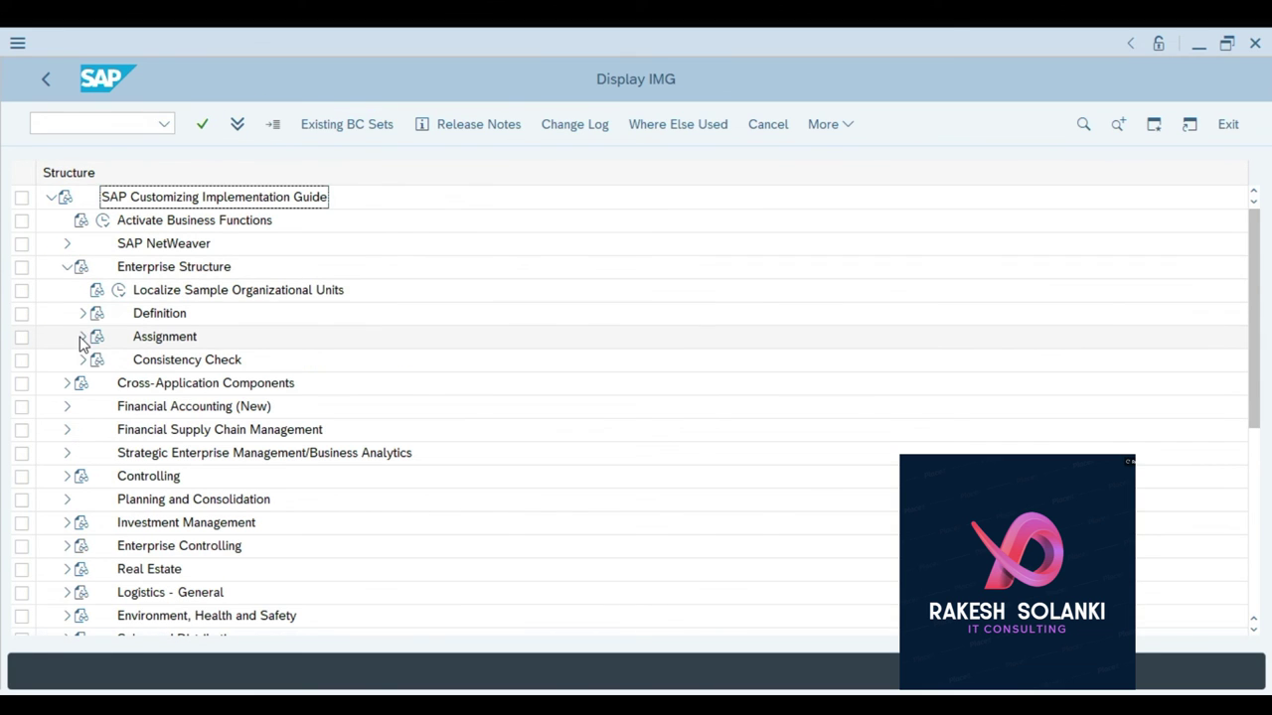
{"action": "left_click", "coordinate": [99, 429]}
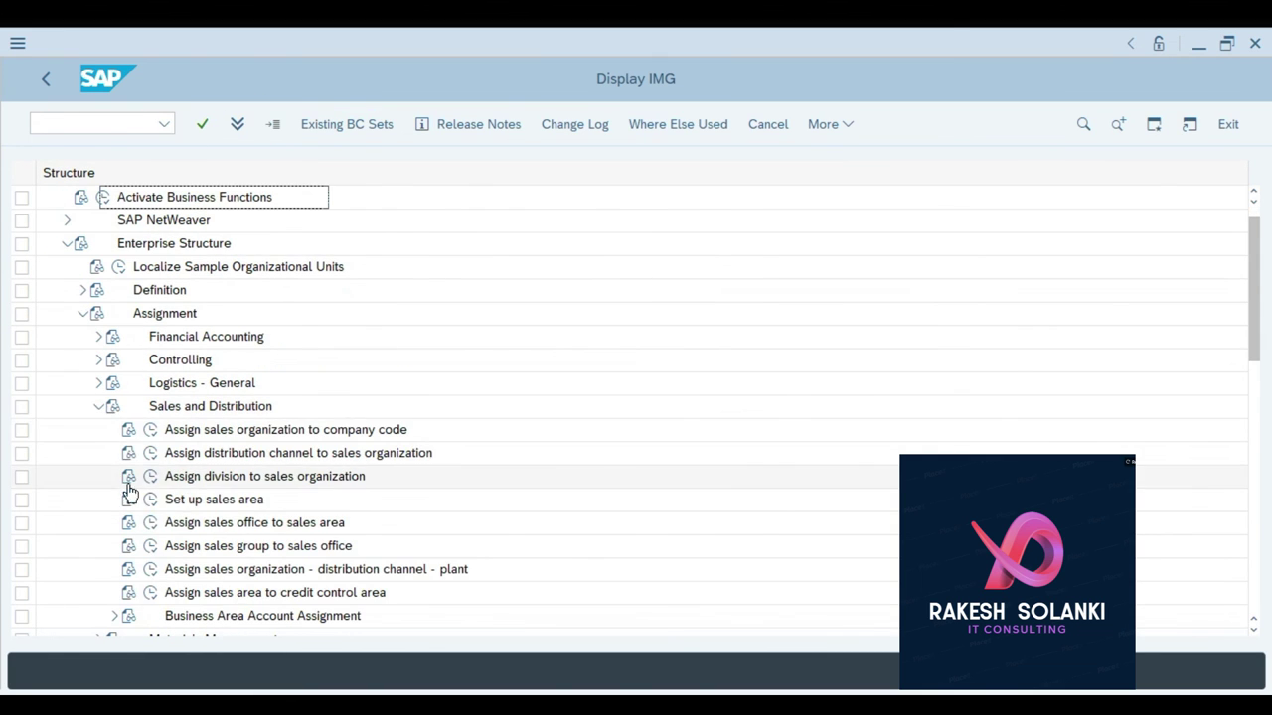
{"action": "left_click", "coordinate": [149, 431]}
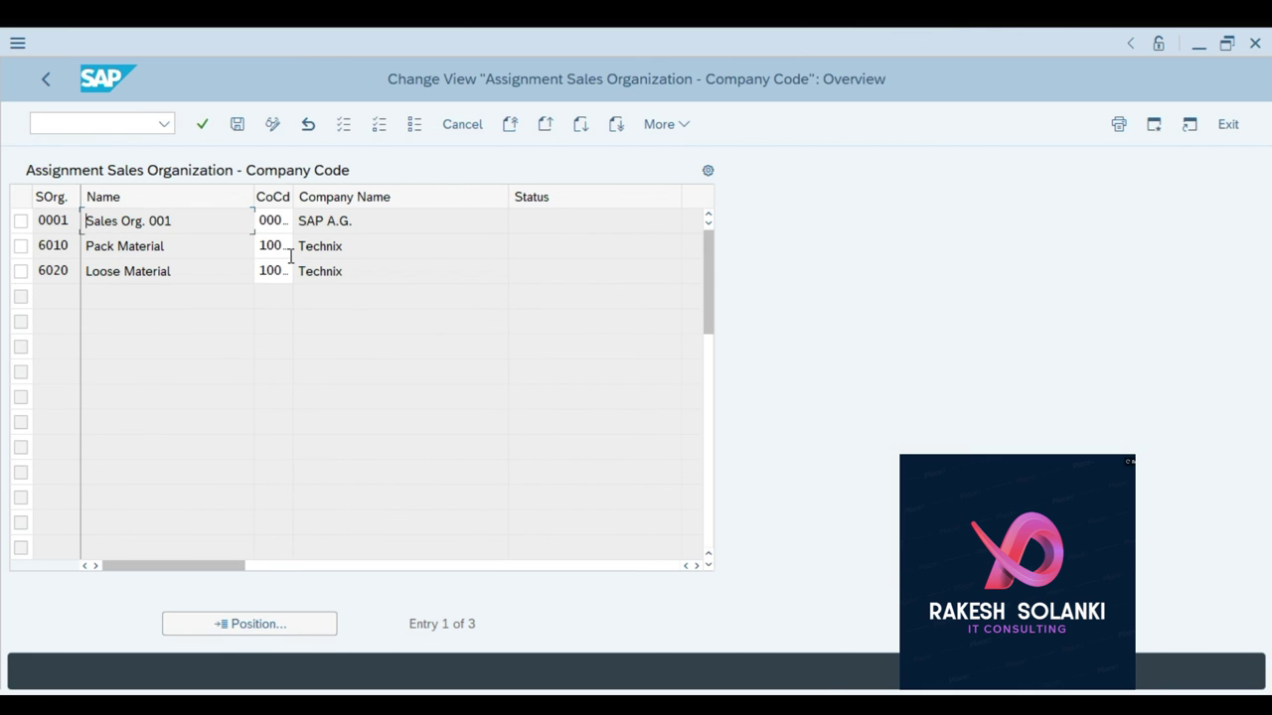
{"action": "left_click", "coordinate": [46, 82]}
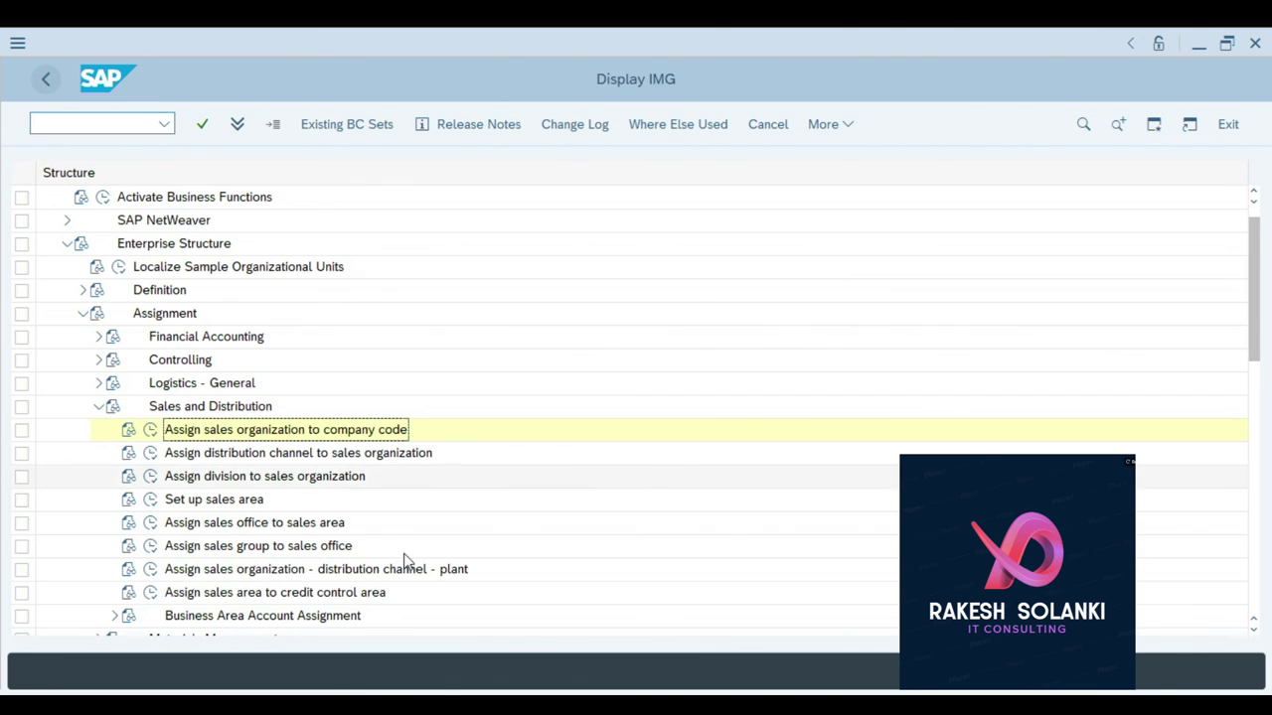
{"action": "key", "text": "alt+Tab"}
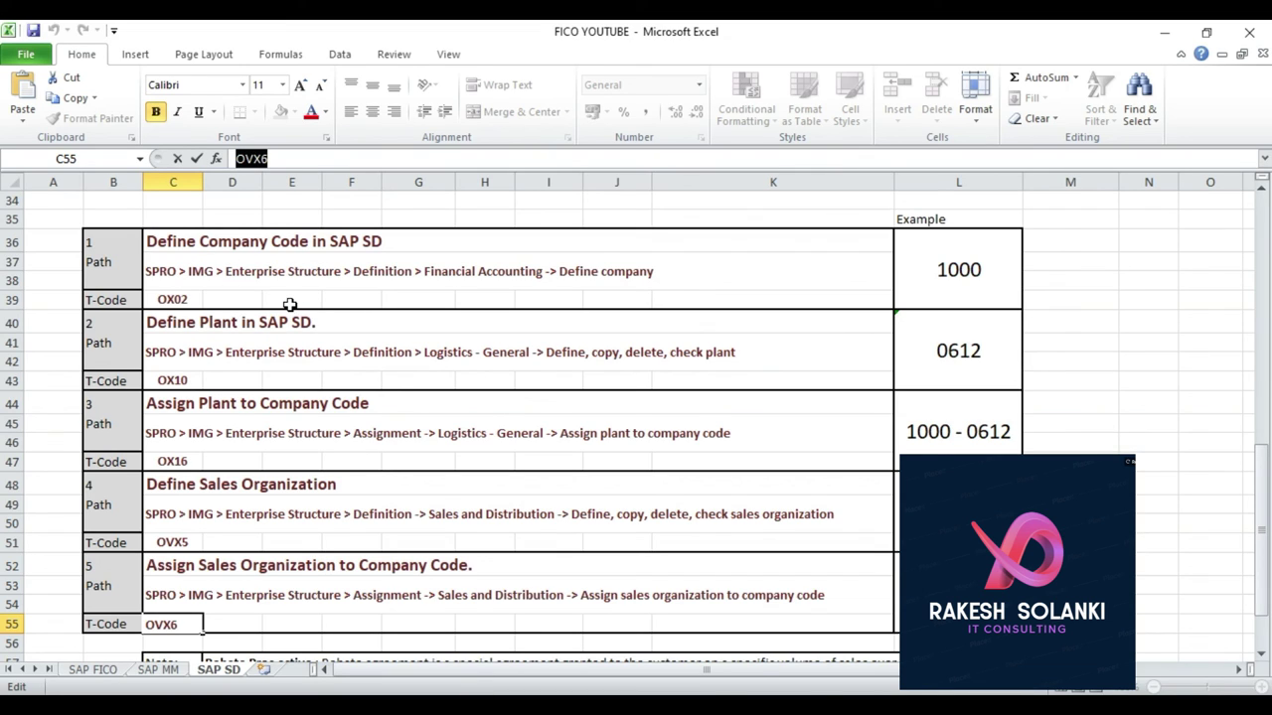